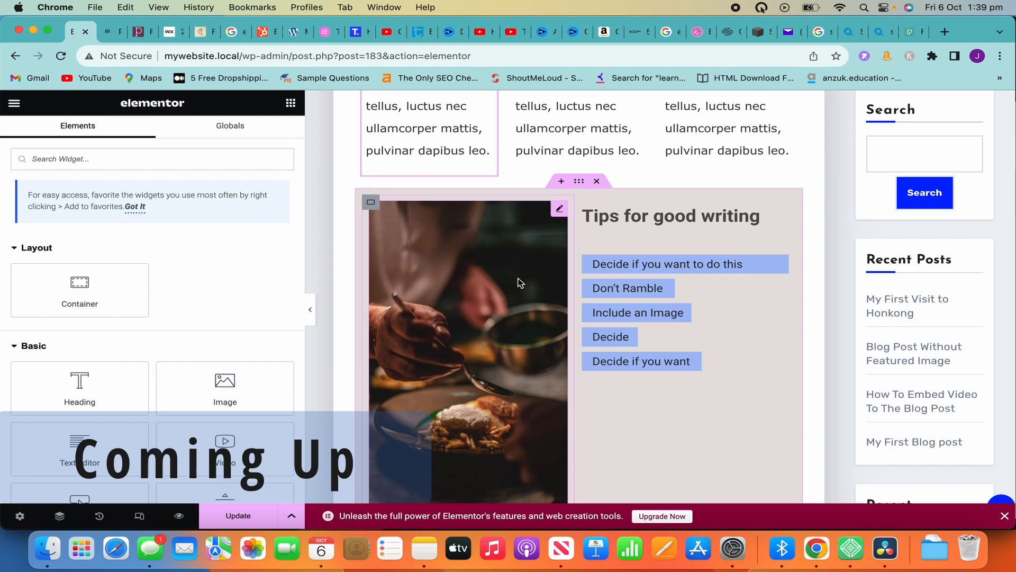
# Step: Review the text columns and the "Tips for good writing" section of the post
pyautogui.scroll(1, 521, 283)
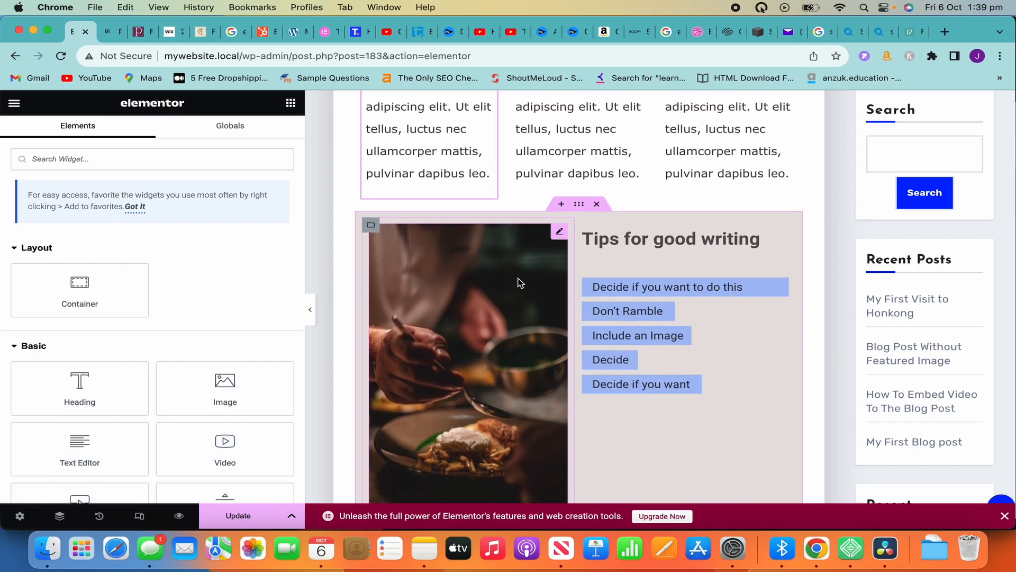
pyautogui.scroll(1, 521, 284)
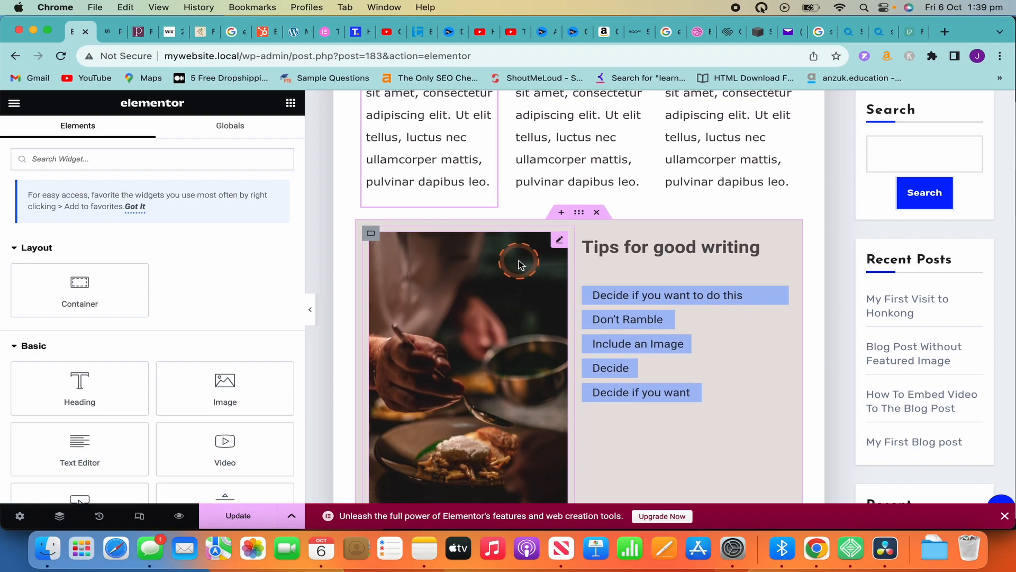
pyautogui.scroll(-3, 517, 263)
pyautogui.scroll(8, 518, 263)
# Step: Switch to the personal trainer's website and examine how its sections combine images with text
pyautogui.click(115, 36)
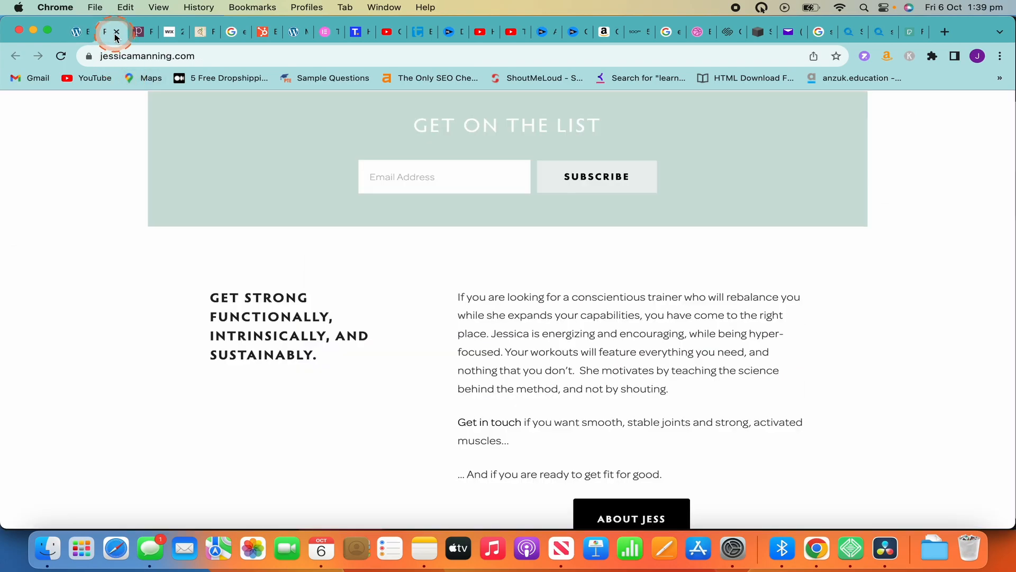
pyautogui.scroll(-5, 415, 259)
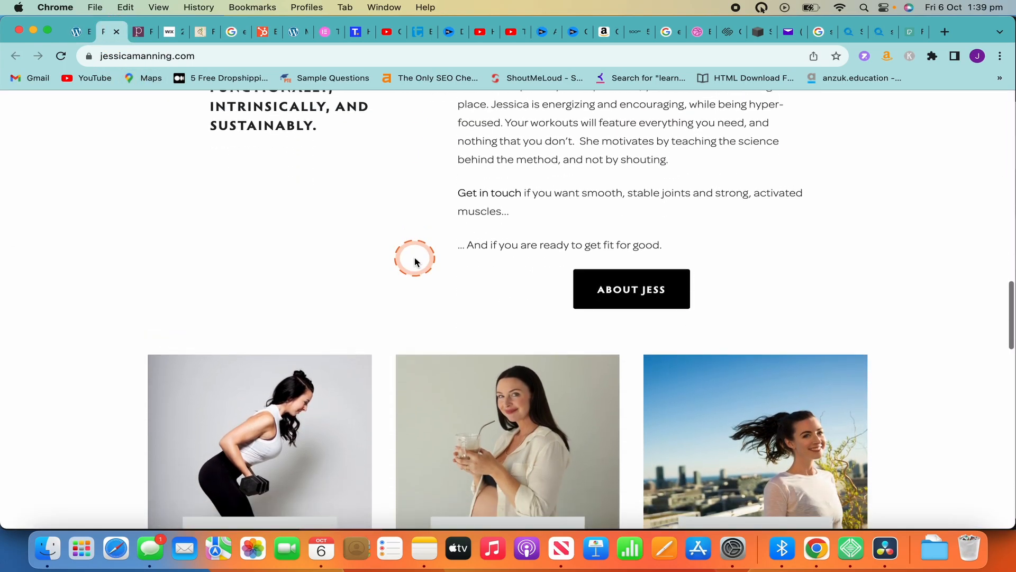
pyautogui.scroll(-4, 415, 259)
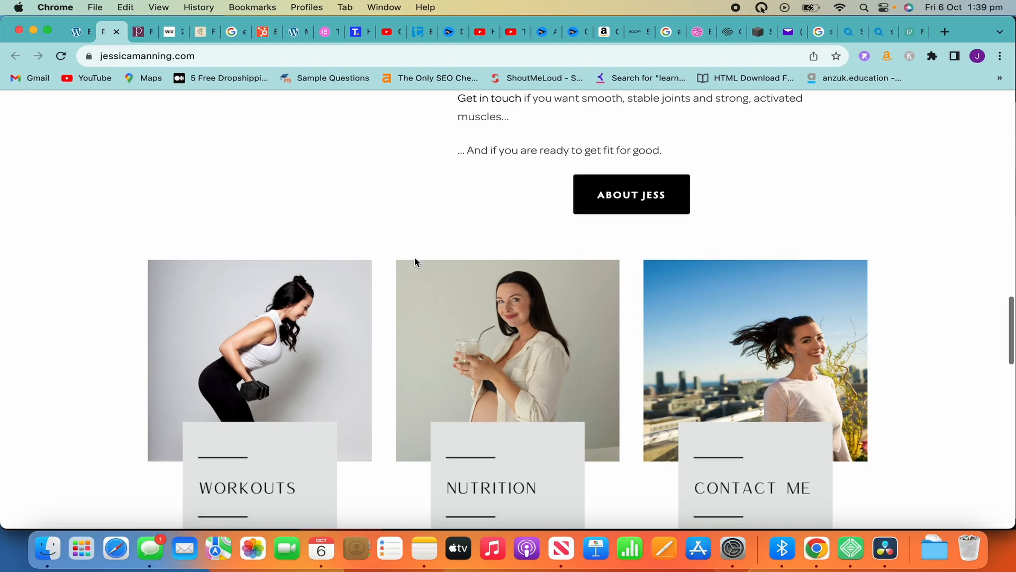
pyautogui.scroll(4, 415, 257)
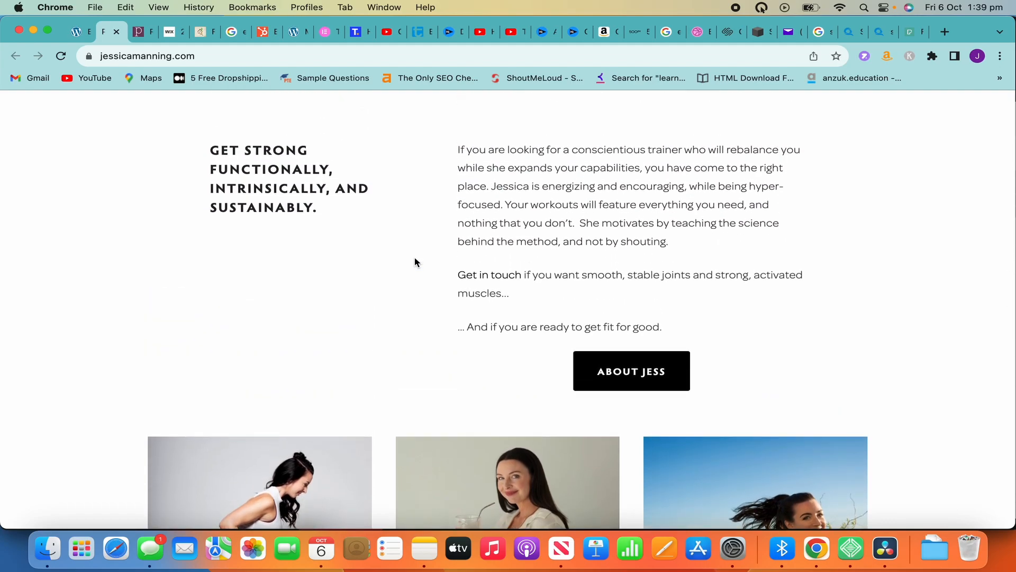
pyautogui.scroll(1, 415, 261)
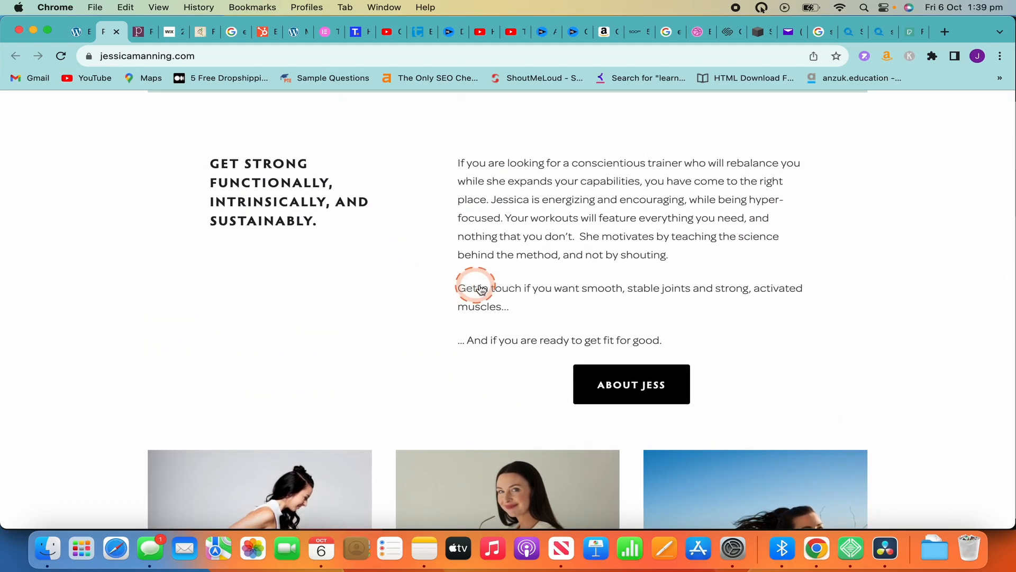
pyautogui.scroll(-4, 474, 288)
pyautogui.scroll(-5, 482, 274)
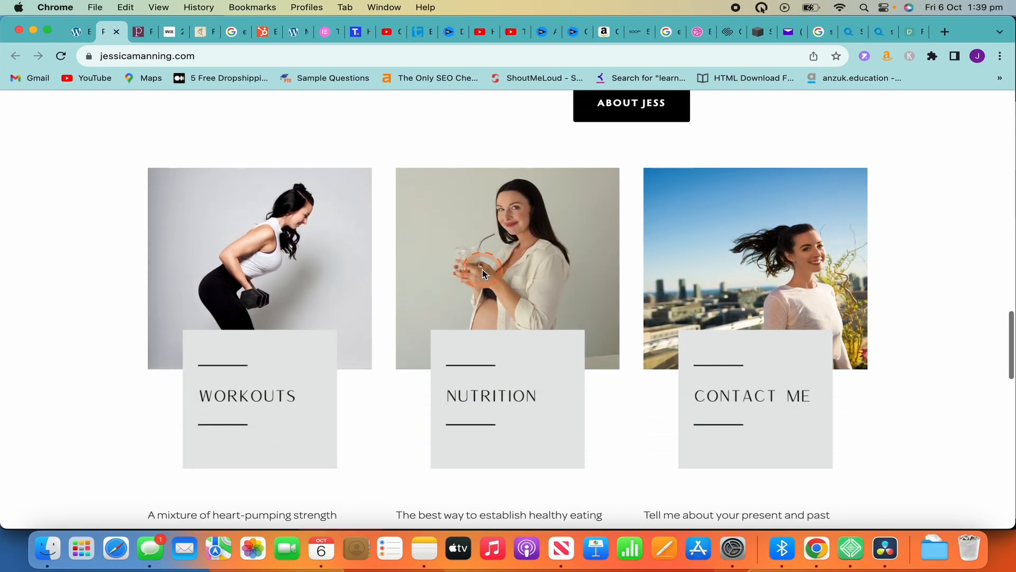
pyautogui.scroll(2, 482, 274)
pyautogui.scroll(5, 482, 274)
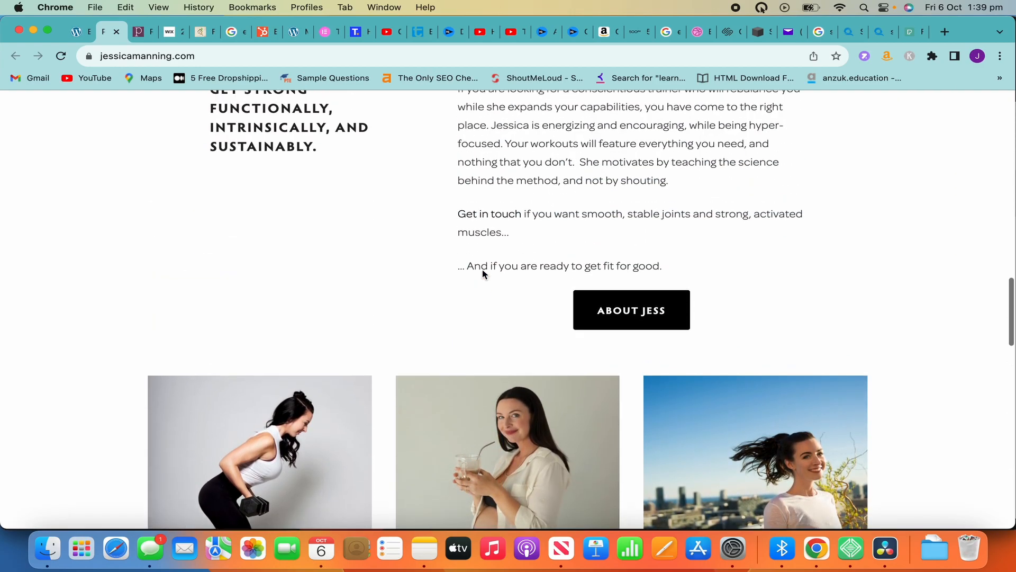
pyautogui.scroll(10, 482, 271)
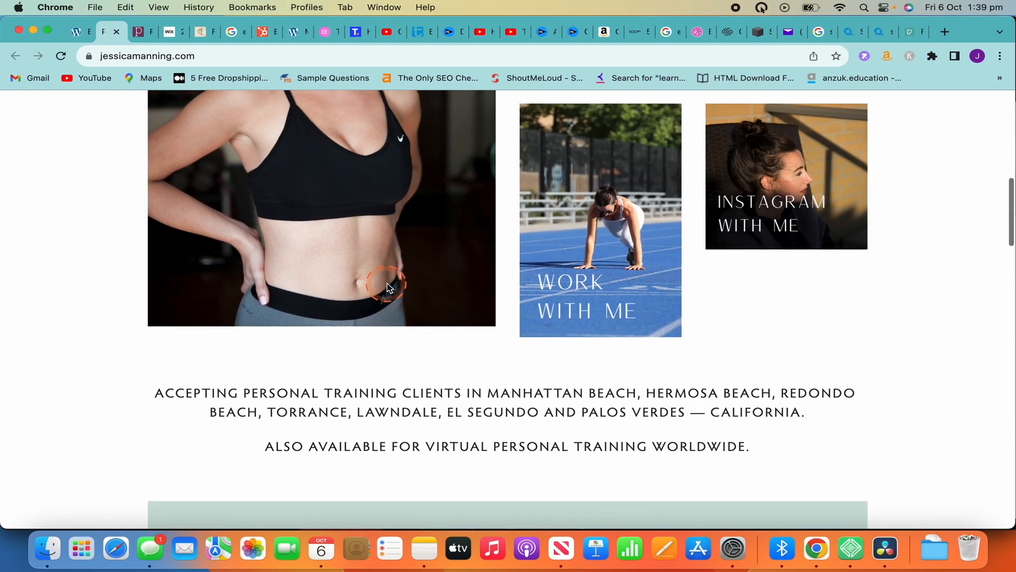
pyautogui.click(395, 307)
pyautogui.scroll(-3, 395, 308)
pyautogui.scroll(-1, 394, 308)
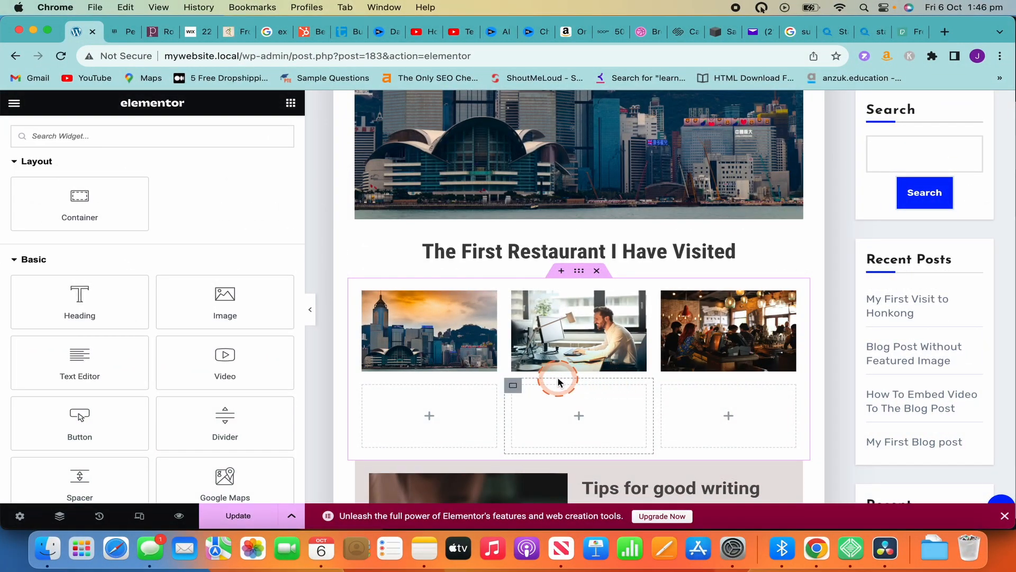
# Step: Examine the Workouts, Nutrition and Contact Me columns on the trainer's website as the first image-and-text example
pyautogui.scroll(-2, 558, 381)
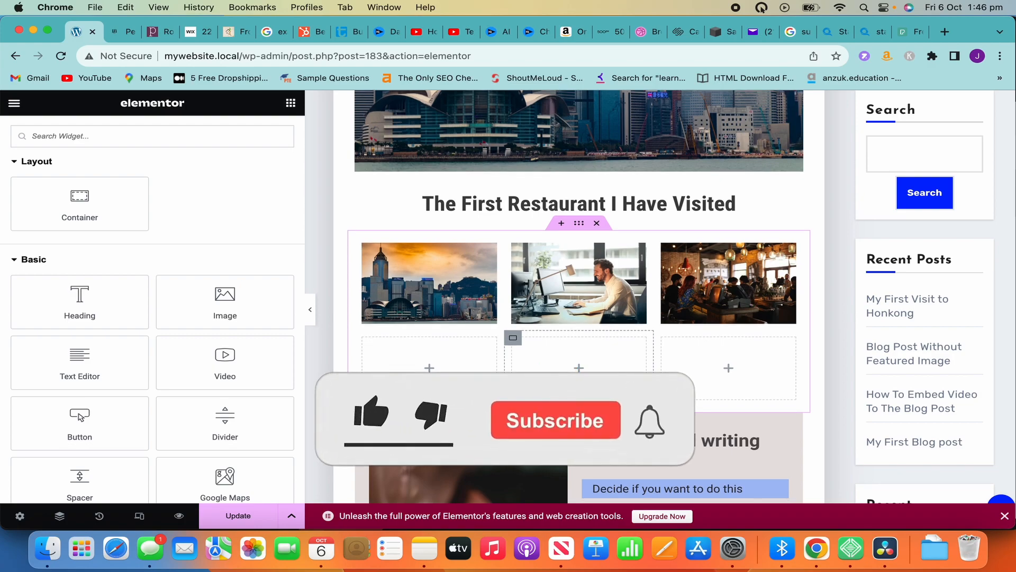
pyautogui.scroll(-1, 362, 473)
pyautogui.scroll(-1, 461, 365)
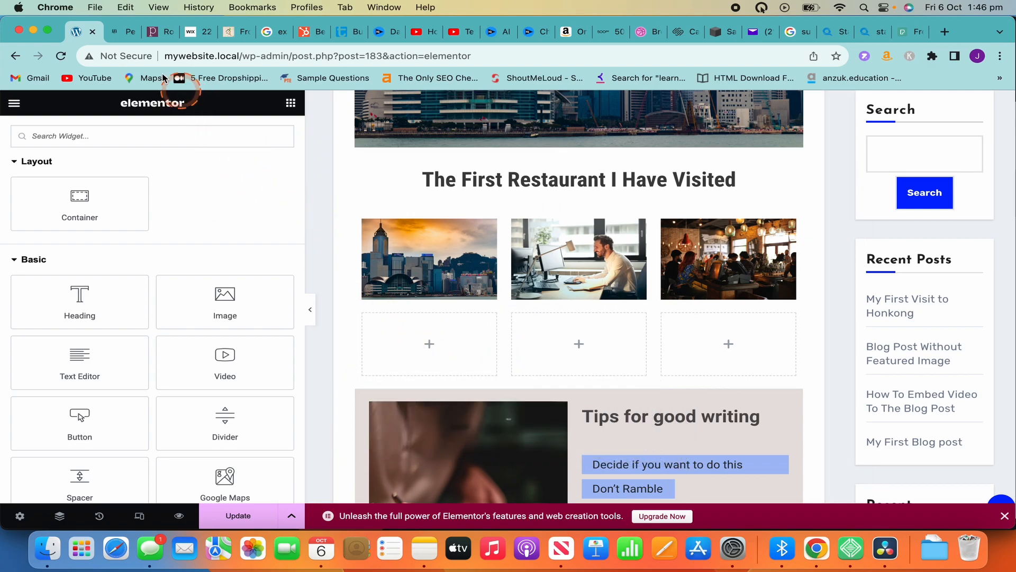
pyautogui.click(135, 31)
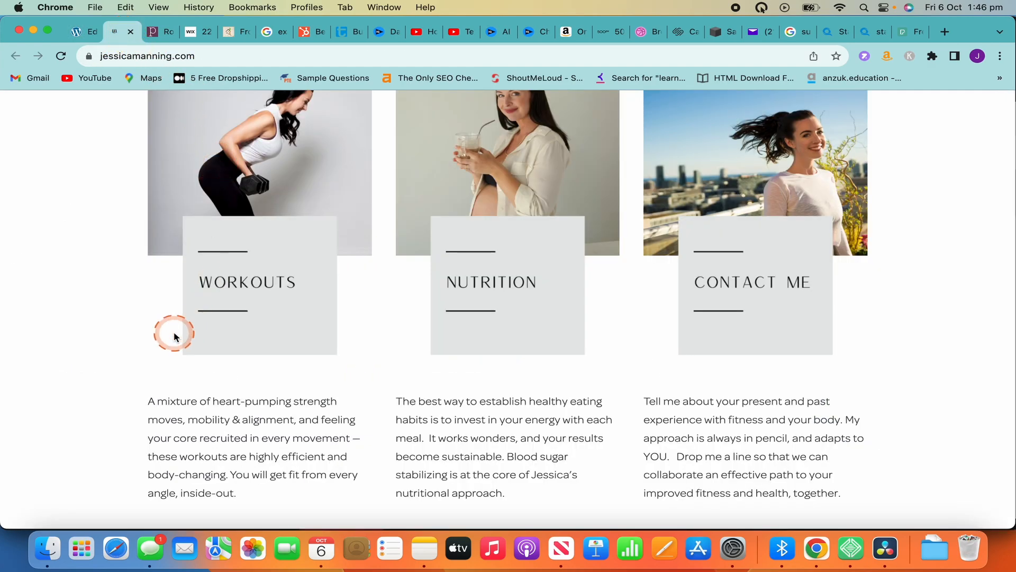
pyautogui.scroll(-1, 175, 336)
pyautogui.scroll(-1, 175, 336)
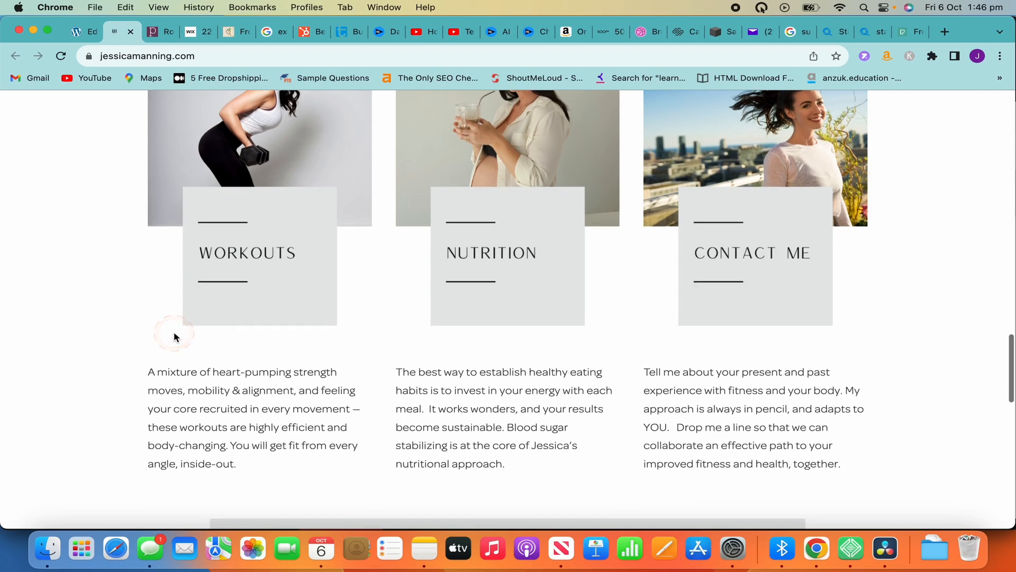
pyautogui.scroll(-3, 175, 337)
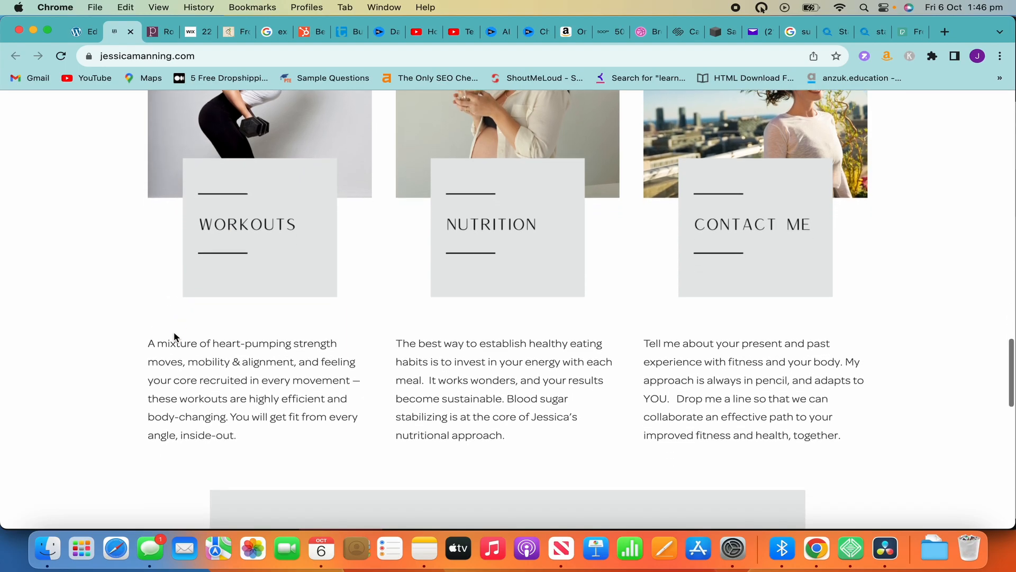
pyautogui.scroll(-1, 201, 338)
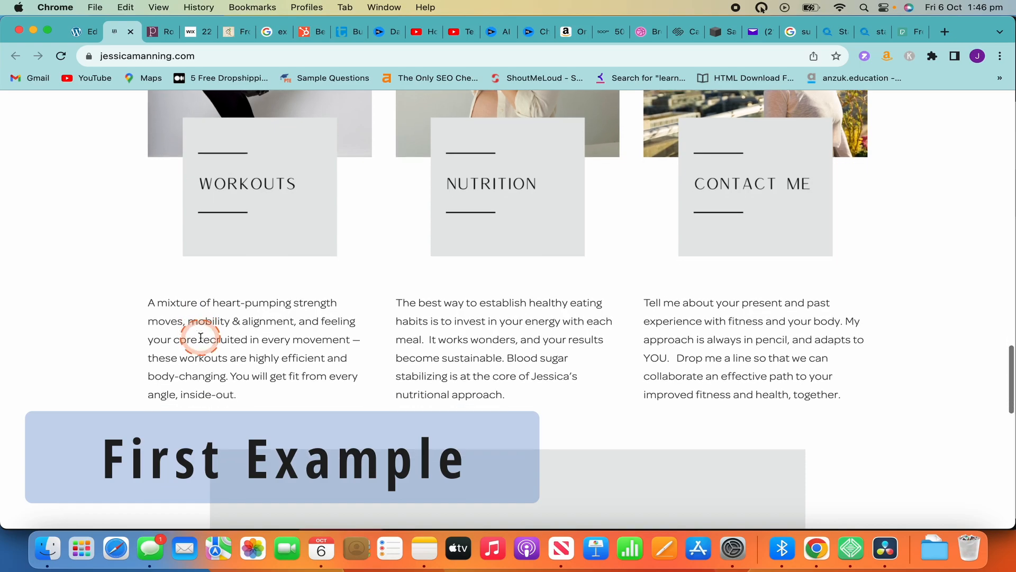
pyautogui.scroll(2, 201, 338)
pyautogui.scroll(3, 201, 338)
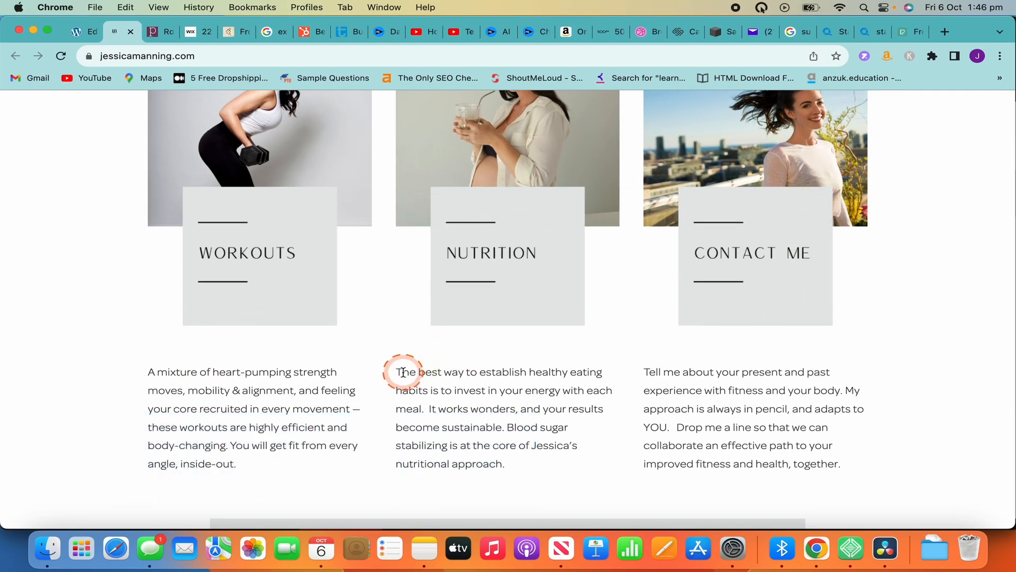
pyautogui.scroll(-2, 403, 372)
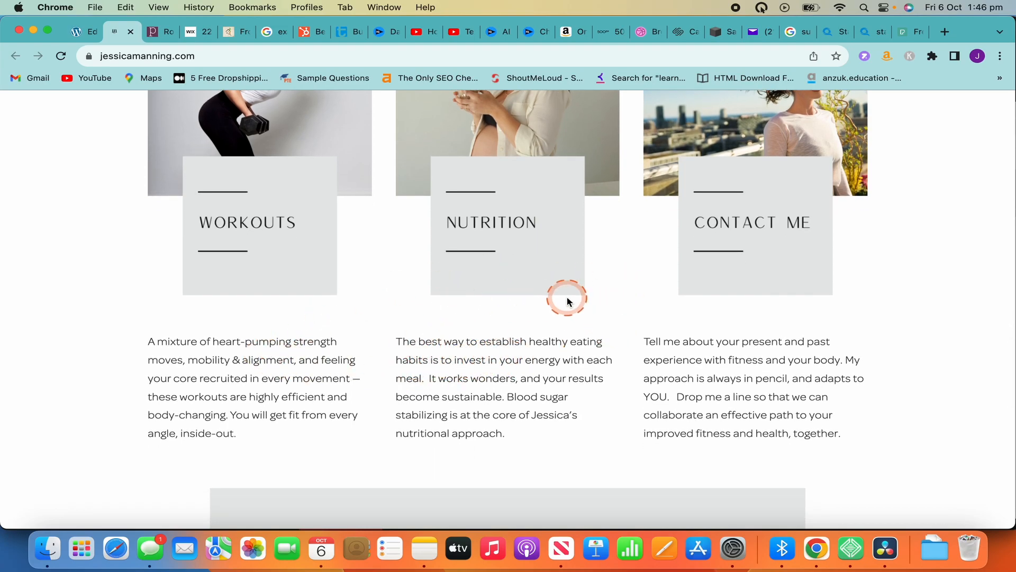
pyautogui.scroll(2, 567, 300)
pyautogui.scroll(-2, 567, 301)
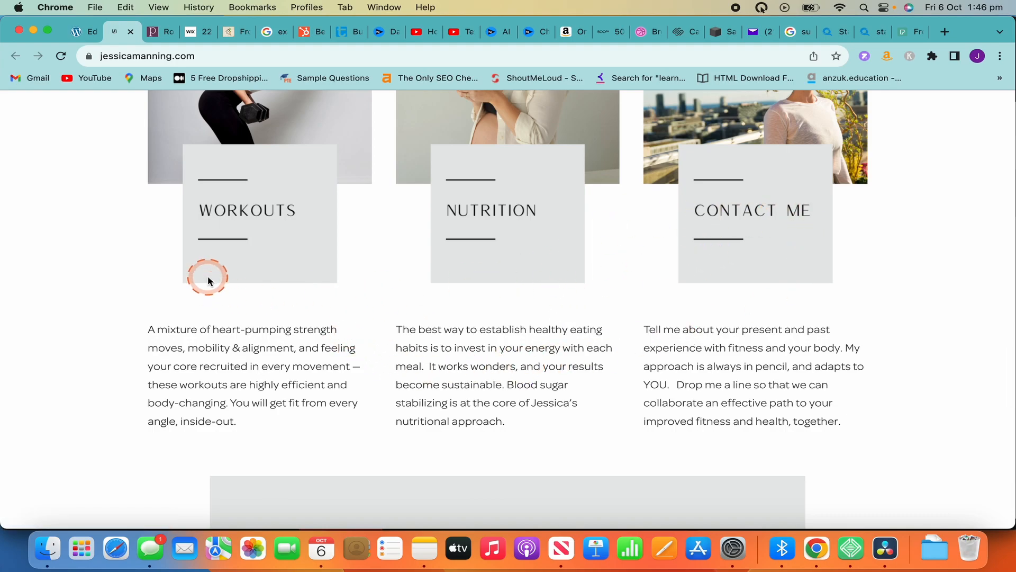
# Step: Return to the Elementor post and add a Text Editor widget to the empty container beneath the first image
pyautogui.click(79, 32)
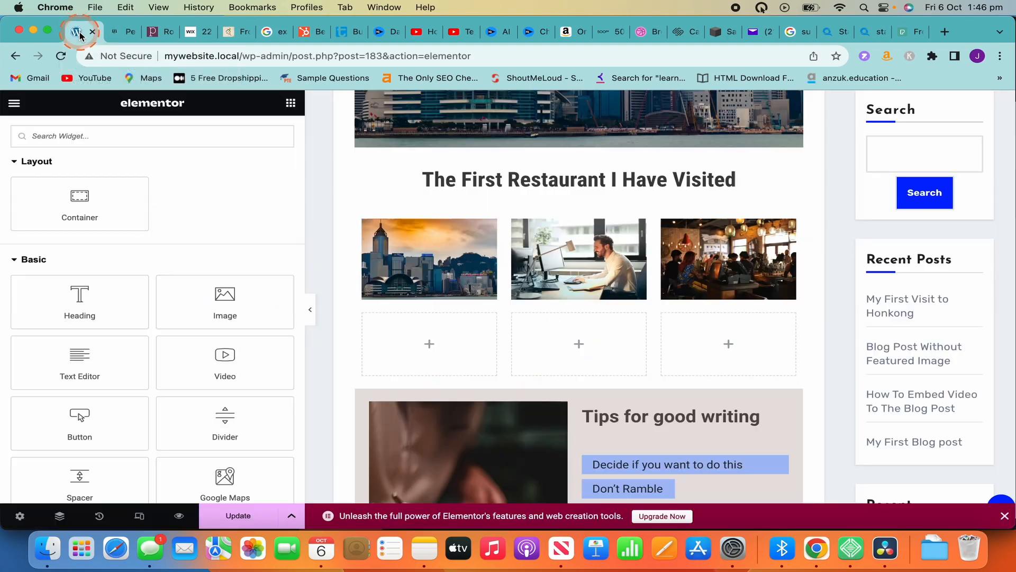
pyautogui.scroll(-2, 210, 203)
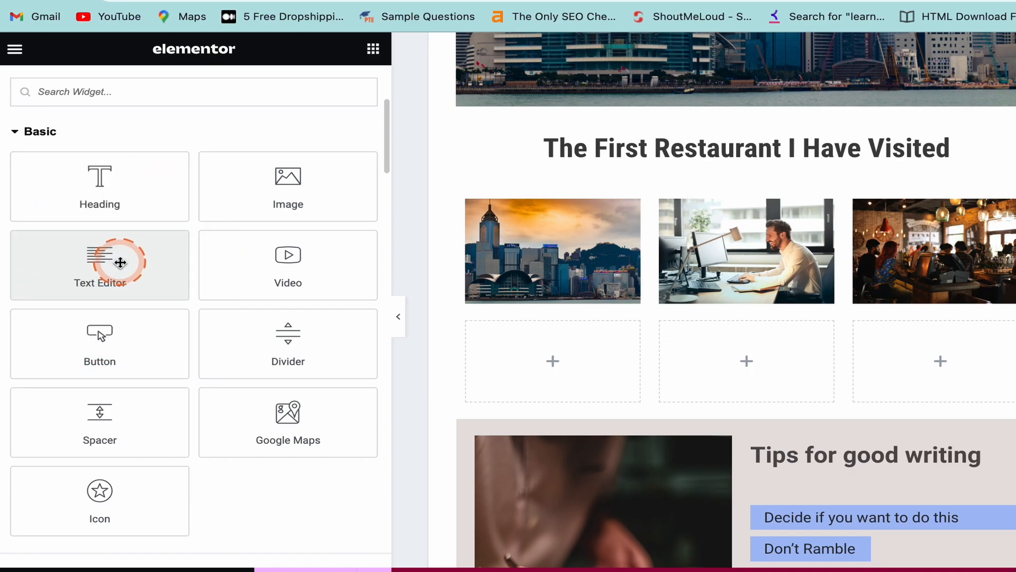
pyautogui.moveTo(114, 262); pyautogui.dragTo(363, 315)
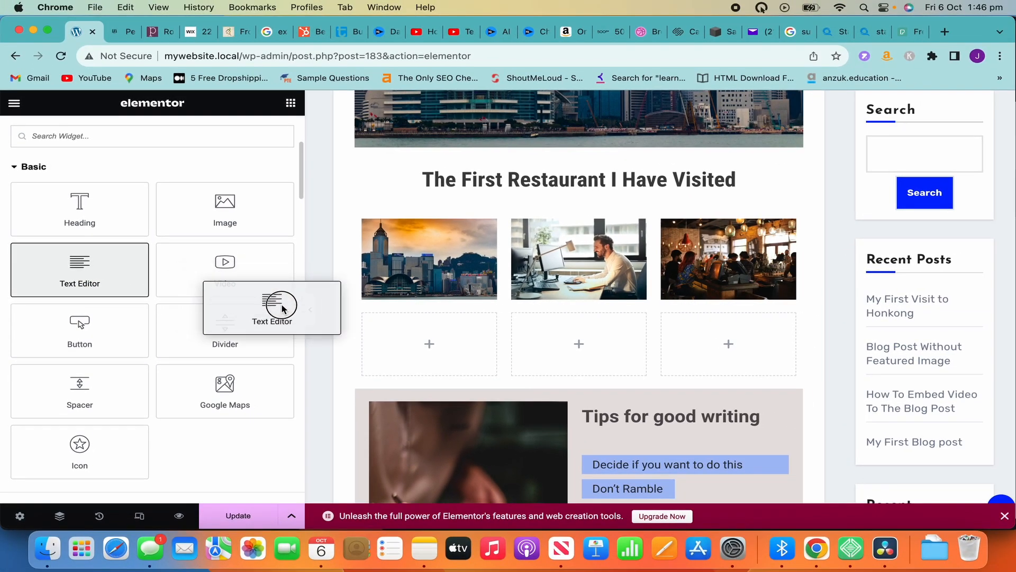
pyautogui.moveTo(282, 308); pyautogui.dragTo(441, 339)
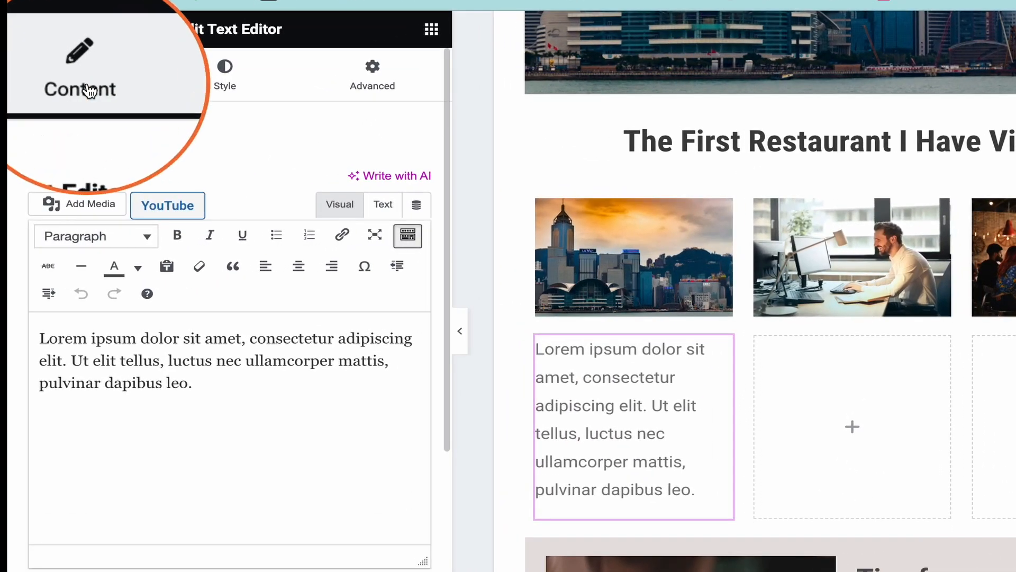
# Step: Try replacing the end of the placeholder paragraph with random characters and undo the edit
pyautogui.click(216, 67)
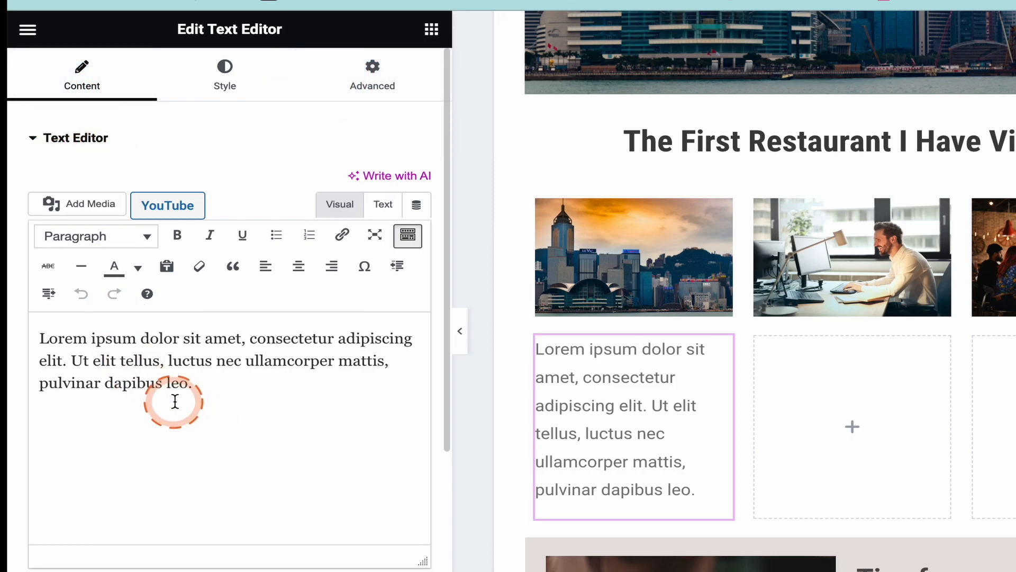
pyautogui.moveTo(210, 392); pyautogui.dragTo(142, 385)
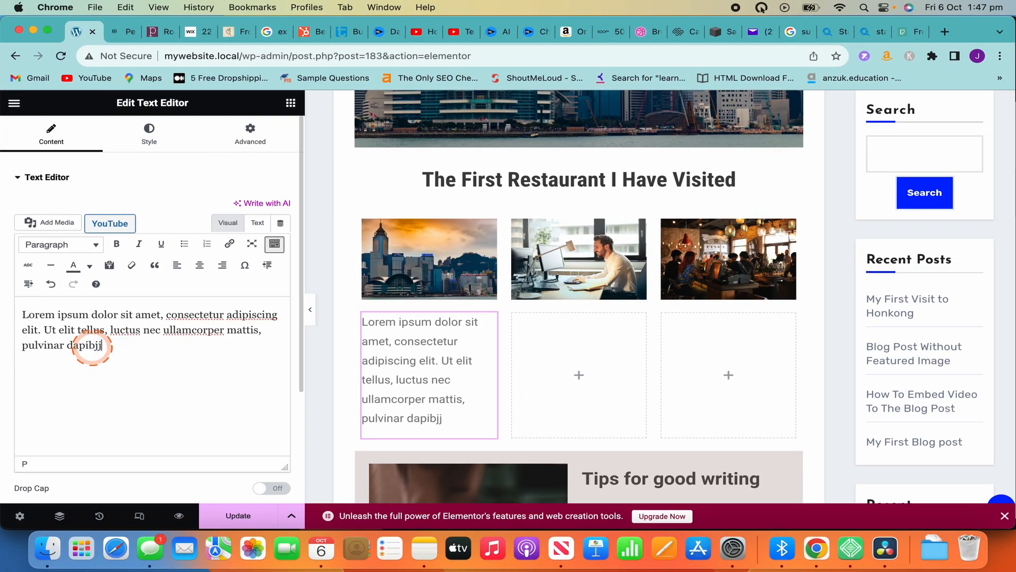
pyautogui.write('kldjkldjkl')
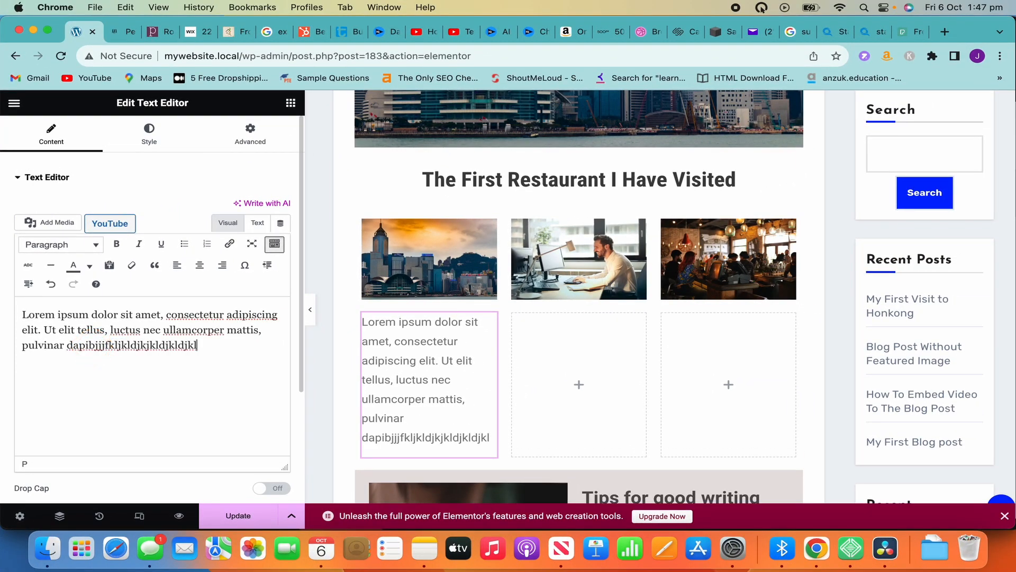
pyautogui.press('super+z')
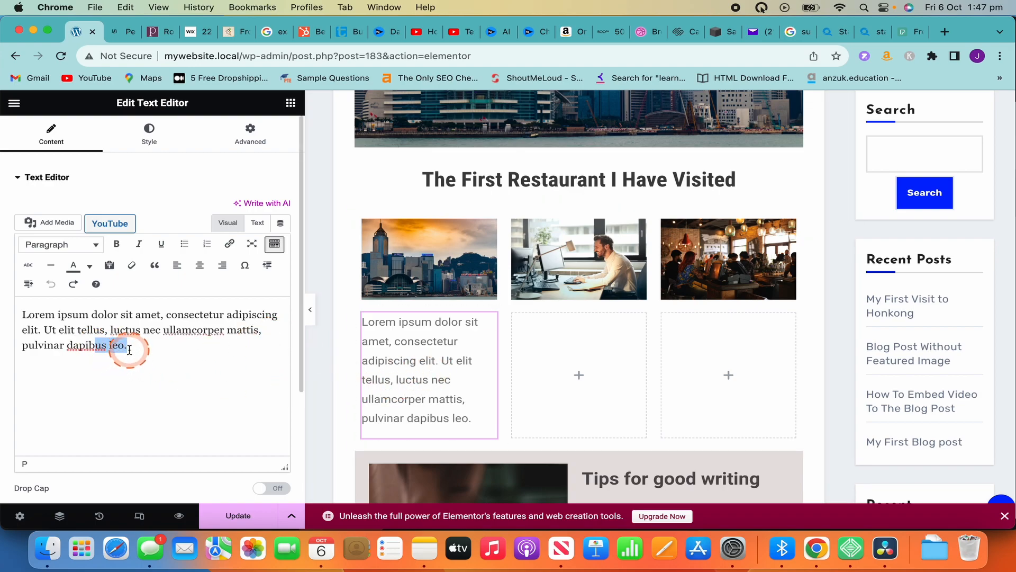
# Step: Delete the entire placeholder paragraph from the text widget and undo the deletion
pyautogui.moveTo(134, 346); pyautogui.dragTo(13, 319)
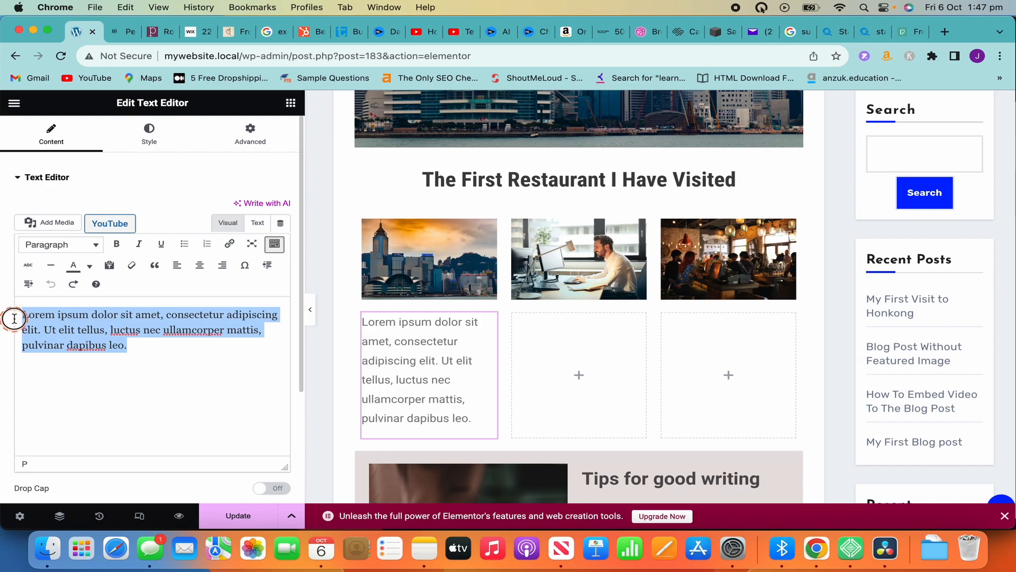
pyautogui.press('BackSpace')
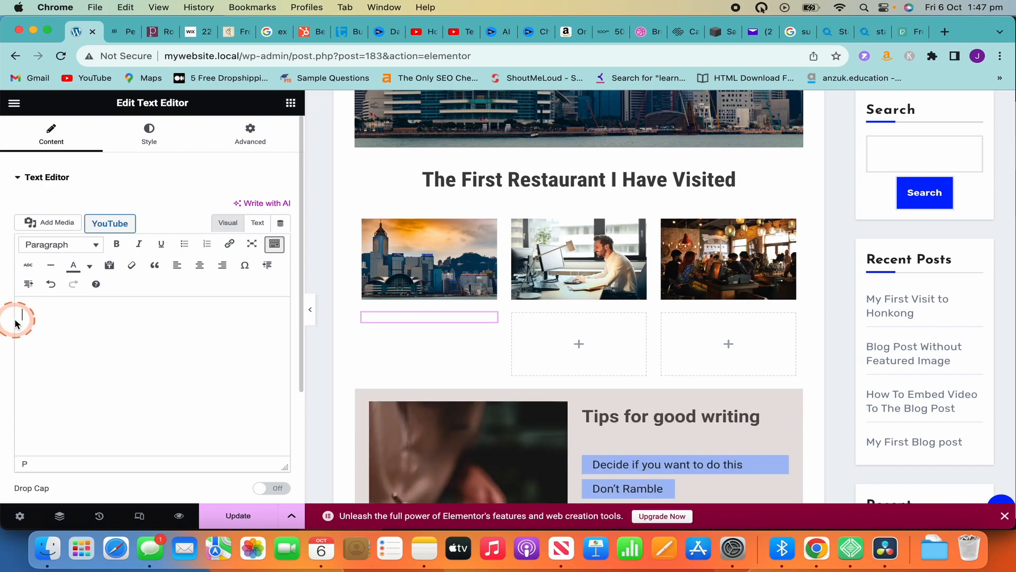
pyautogui.click(18, 319)
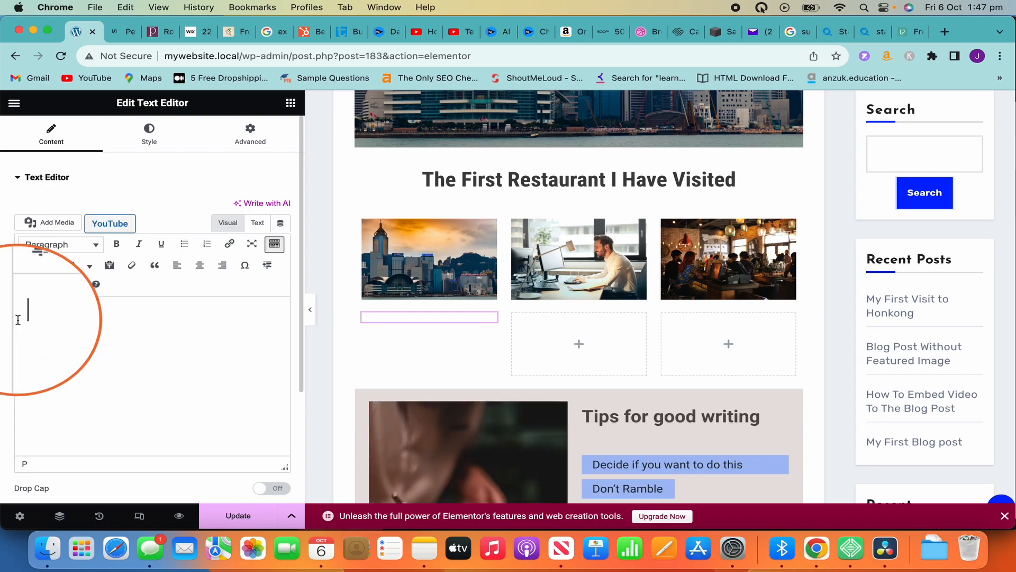
pyautogui.press('super+z')
pyautogui.click(424, 370)
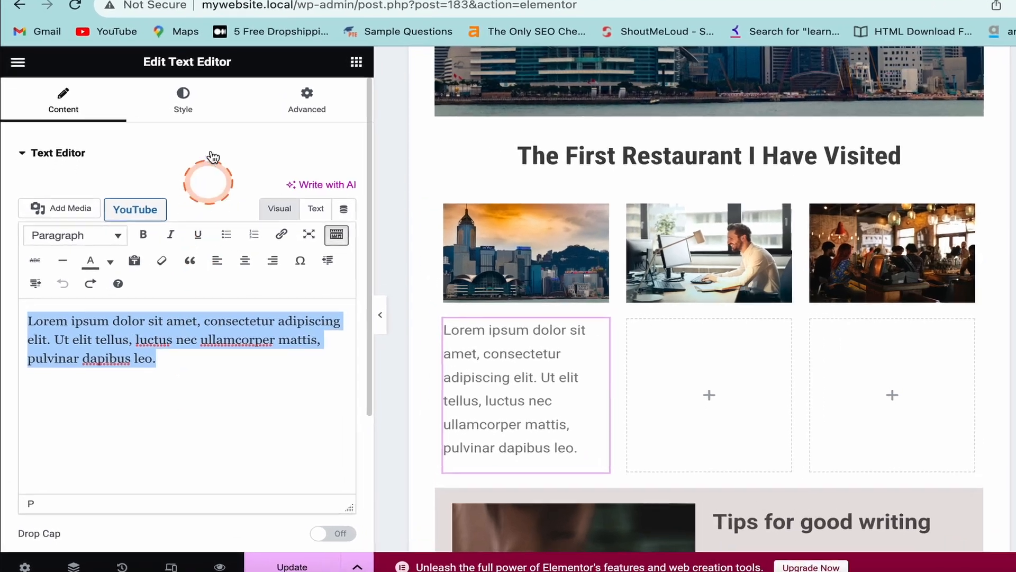
# Step: In the text widget's style settings, try centre alignment and set the alignment to left
pyautogui.click(153, 139)
pyautogui.click(124, 225)
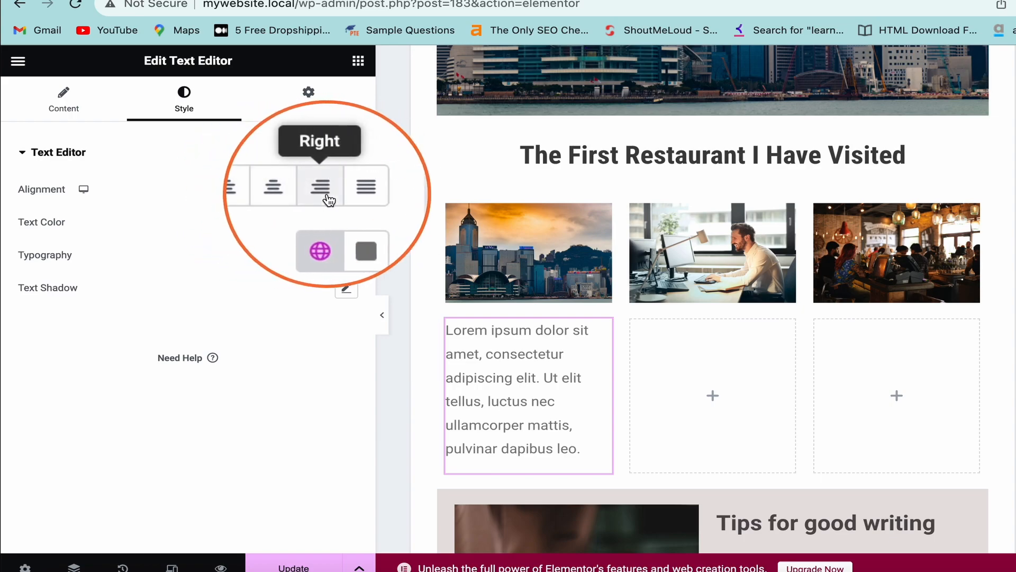
pyautogui.click(299, 202)
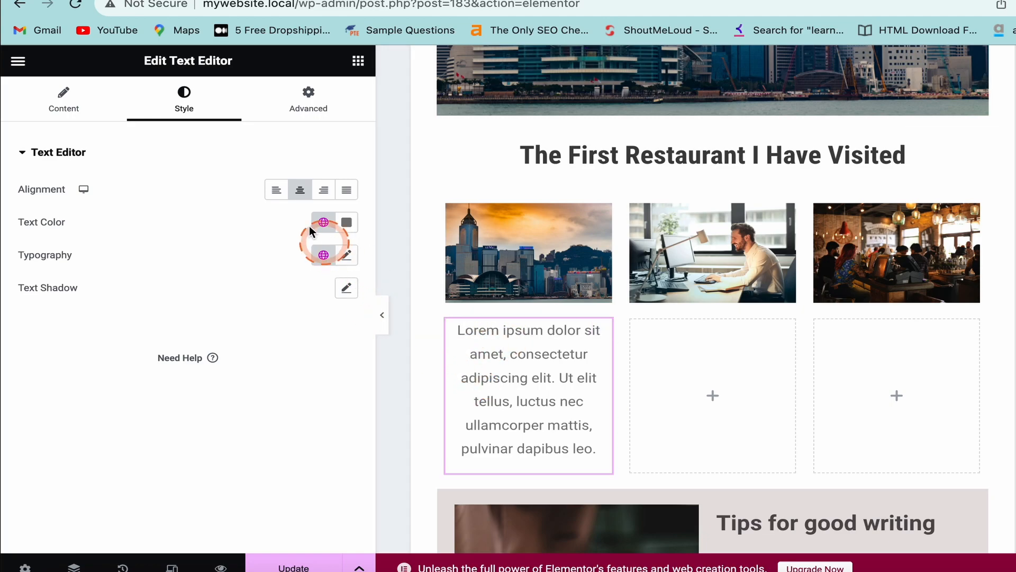
pyautogui.click(276, 191)
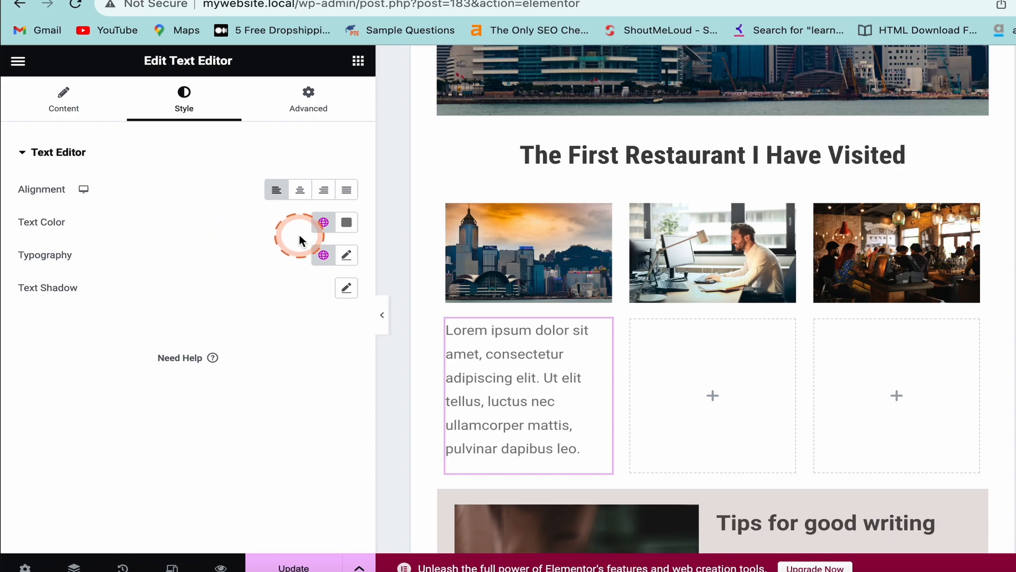
# Step: Change the text widget's colour to a semi-transparent brownish grey, #6D5757E6
pyautogui.click(346, 223)
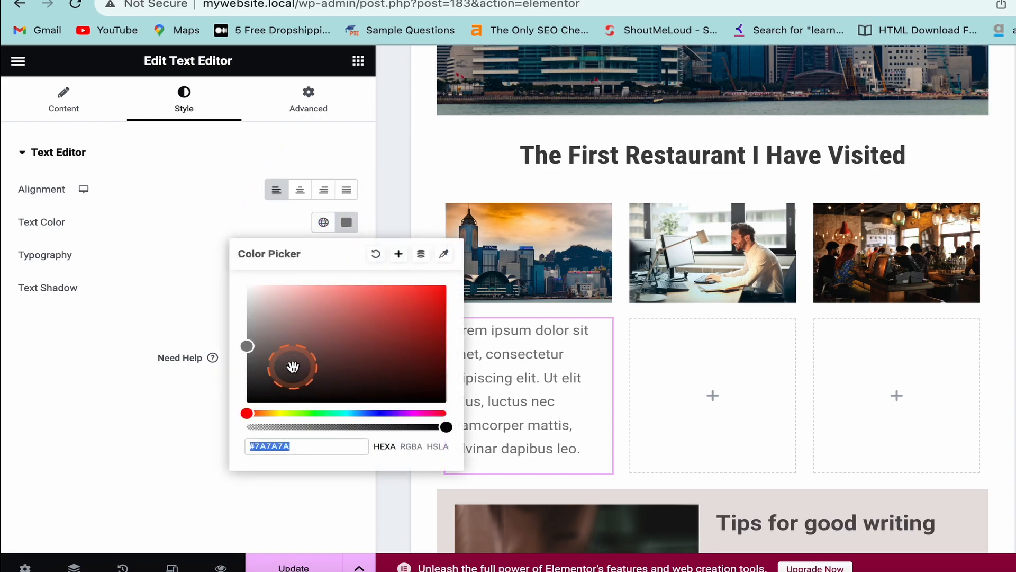
pyautogui.click(280, 377)
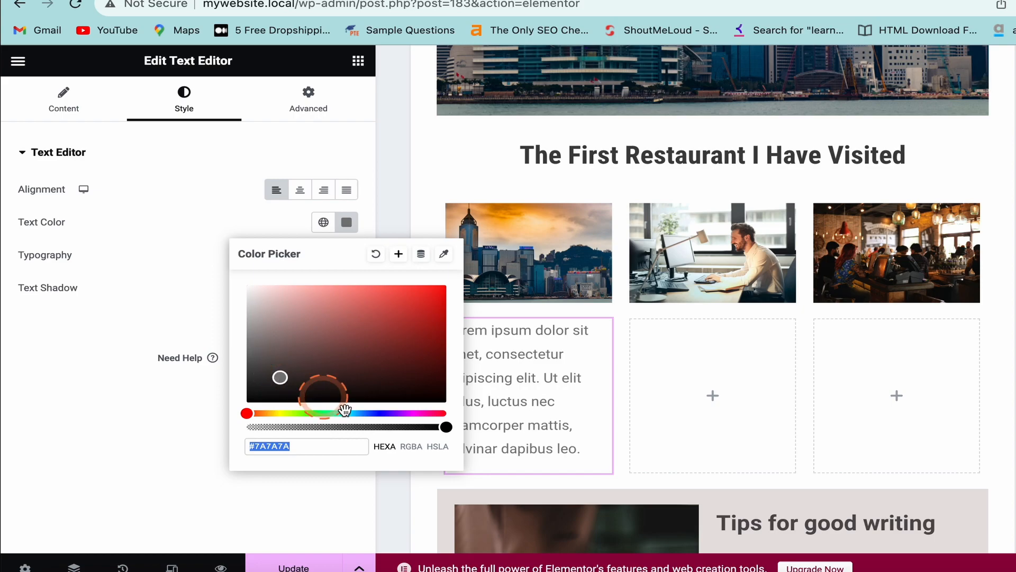
pyautogui.click(427, 426)
pyautogui.click(317, 385)
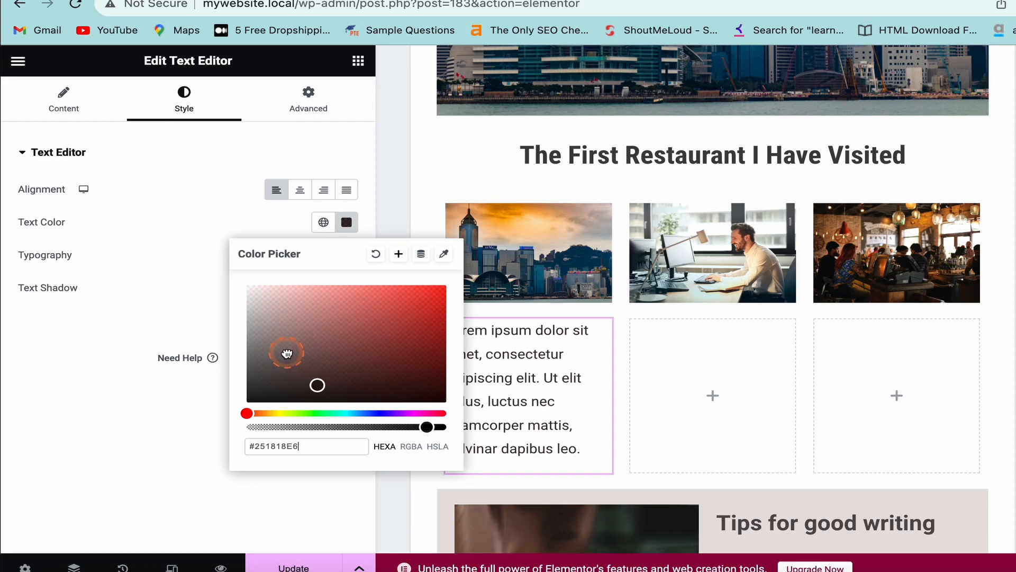
pyautogui.click(286, 352)
pyautogui.click(188, 256)
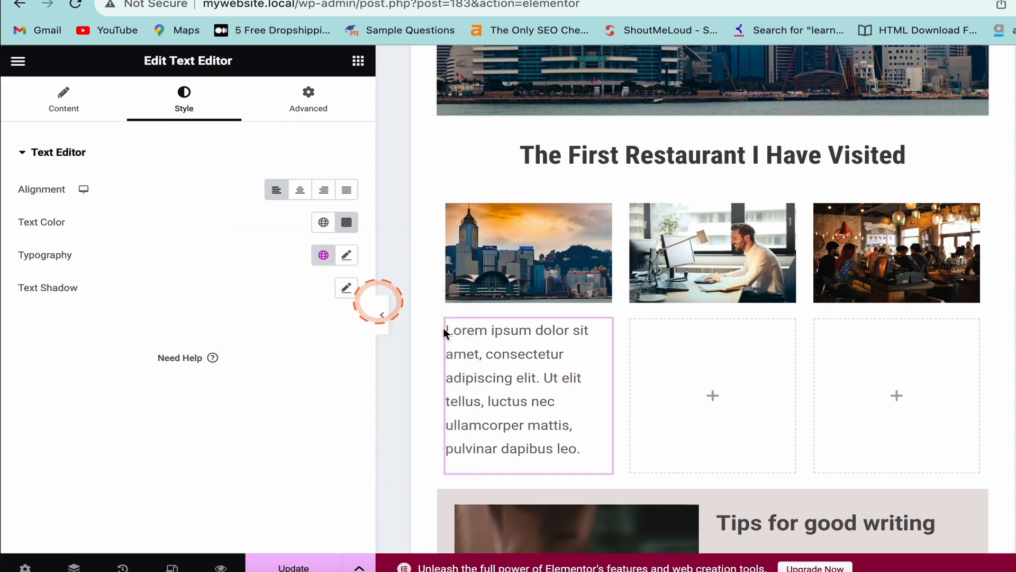
# Step: Darken the text widget's colour to near-black #252020E6
pyautogui.click(348, 227)
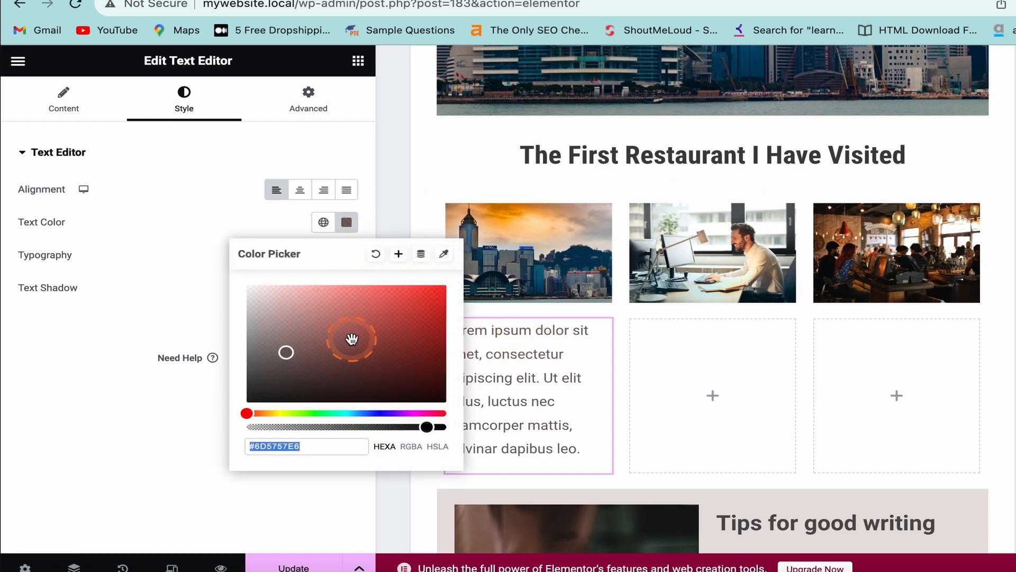
pyautogui.click(290, 390)
pyautogui.click(270, 389)
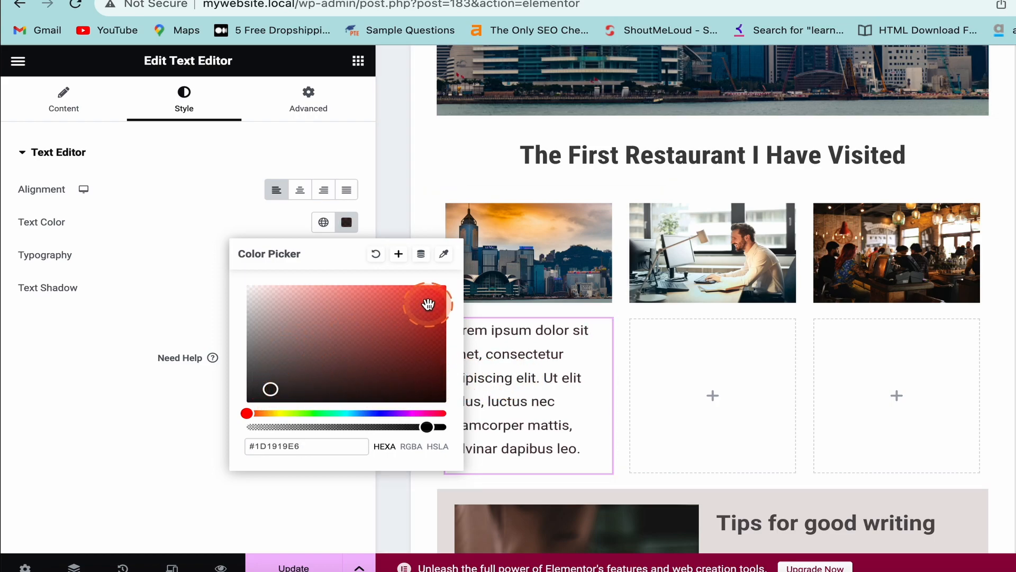
pyautogui.click(275, 384)
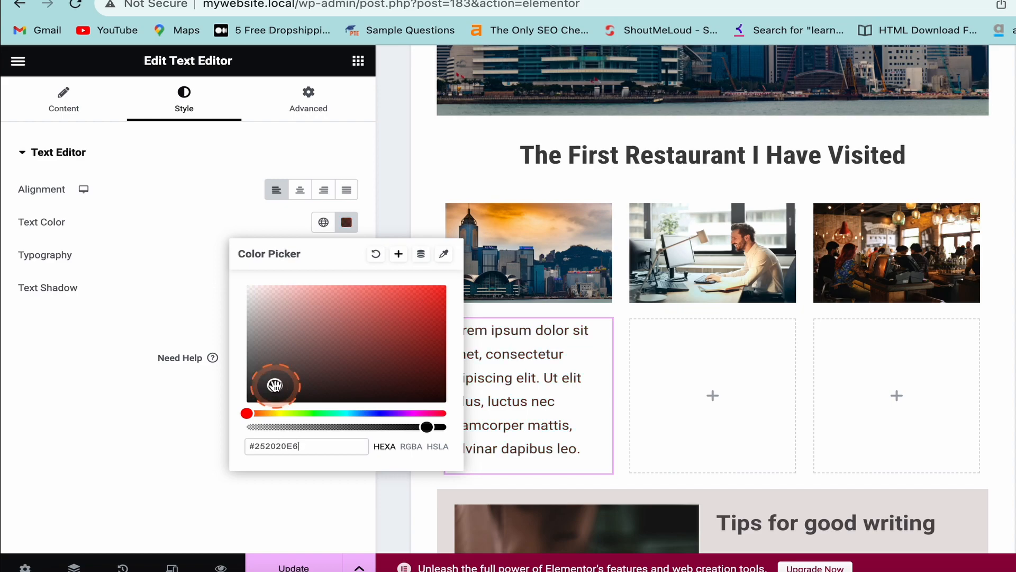
pyautogui.click(151, 305)
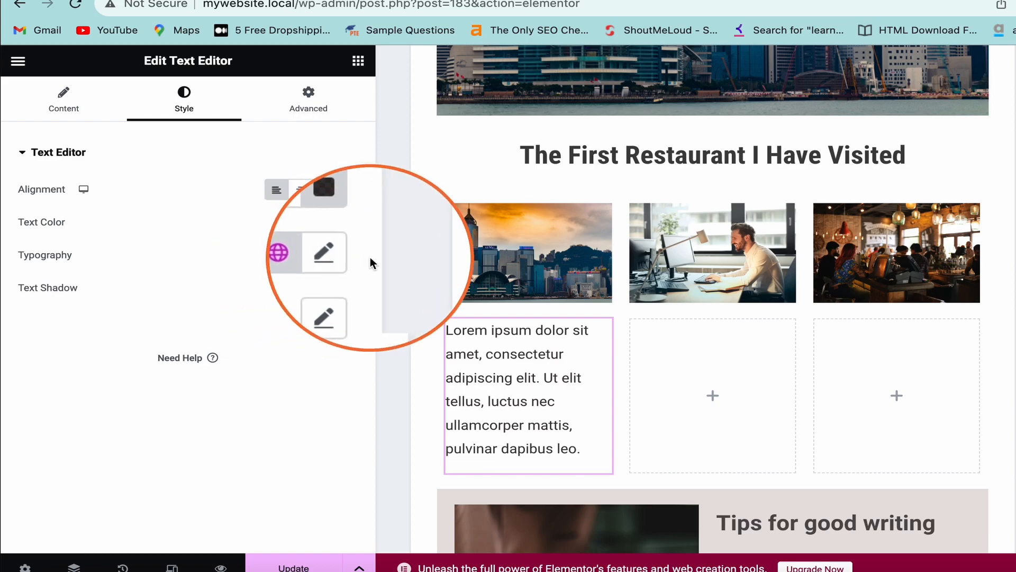
# Step: In the text widget's typography settings, try the Rock Salt font family on the paragraph
pyautogui.click(353, 260)
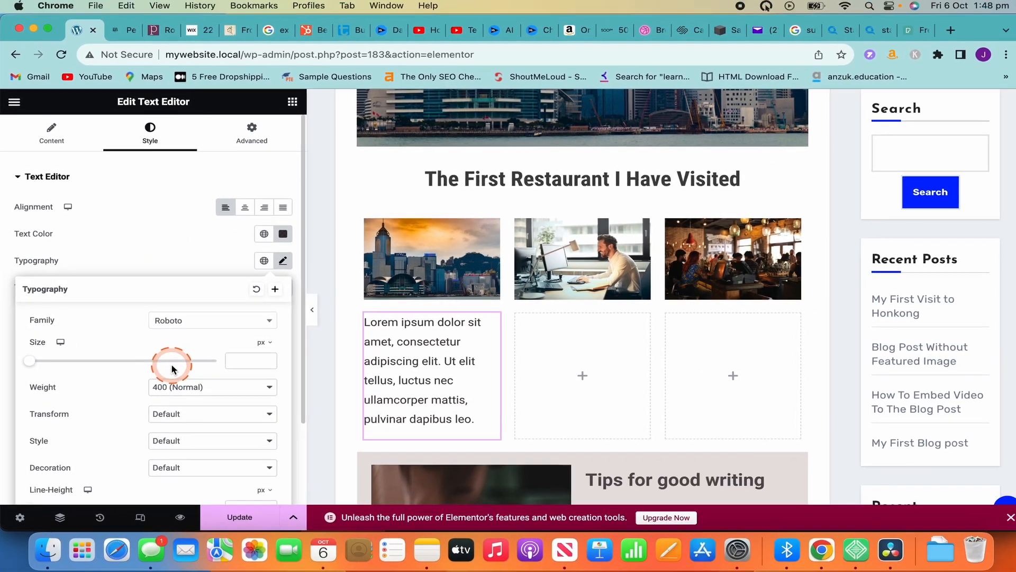
pyautogui.scroll(-3, 210, 385)
pyautogui.scroll(-1, 171, 368)
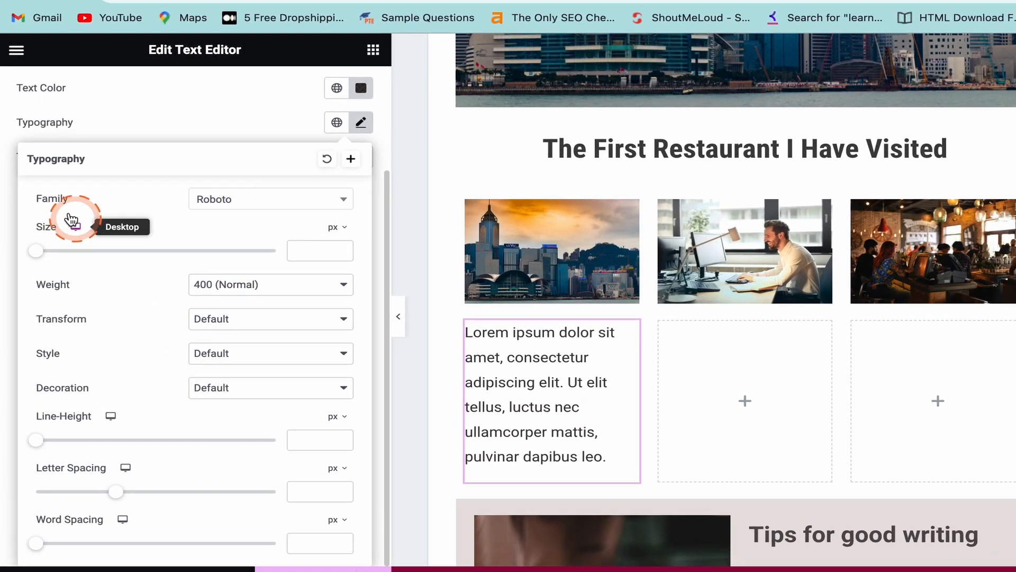
pyautogui.click(257, 203)
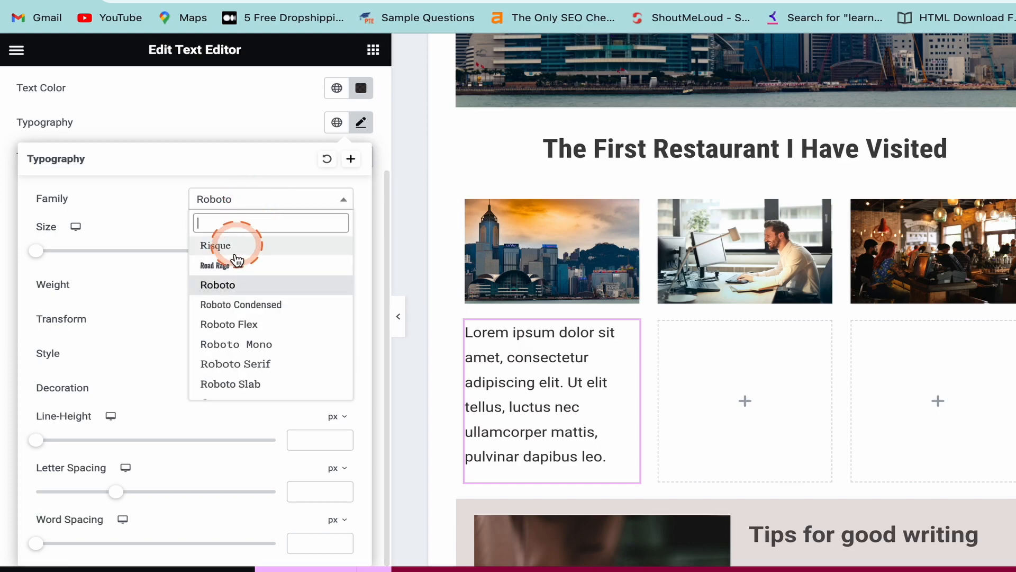
pyautogui.scroll(-2, 233, 307)
pyautogui.scroll(-1, 232, 313)
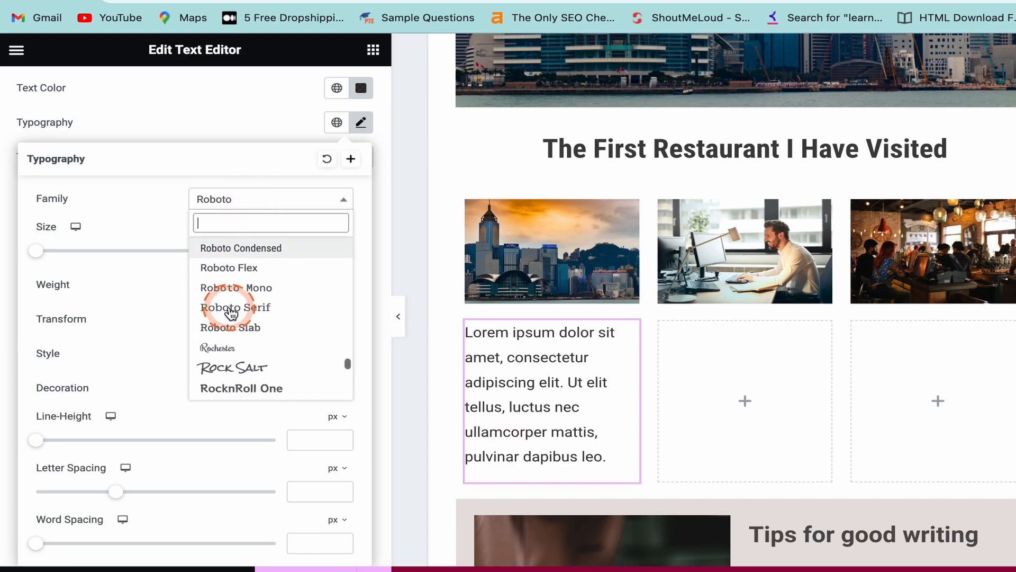
pyautogui.scroll(-3, 232, 313)
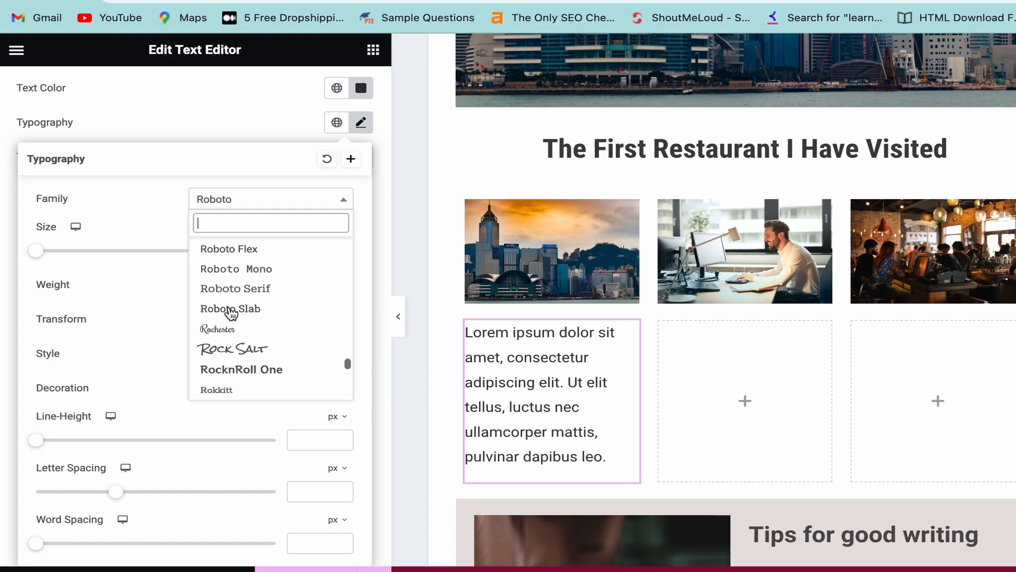
pyautogui.click(233, 300)
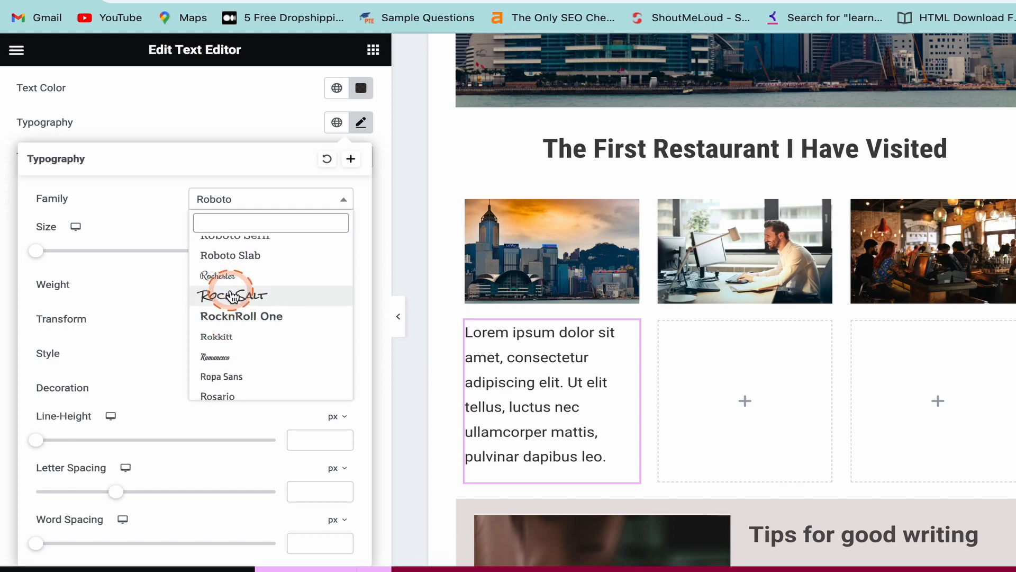
pyautogui.click(550, 360)
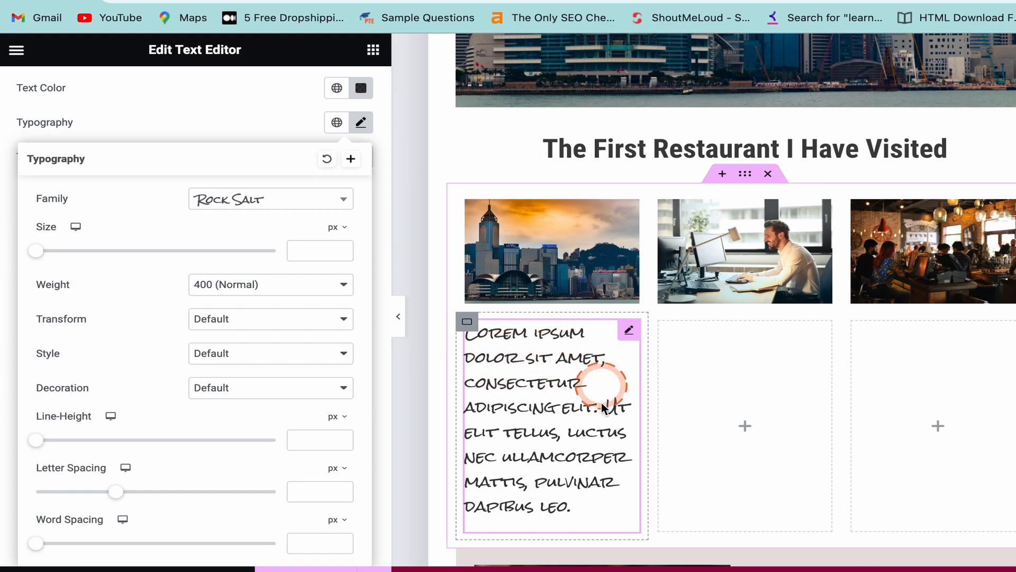
# Step: Set the text widget's font family to Roboto Serif
pyautogui.click(269, 205)
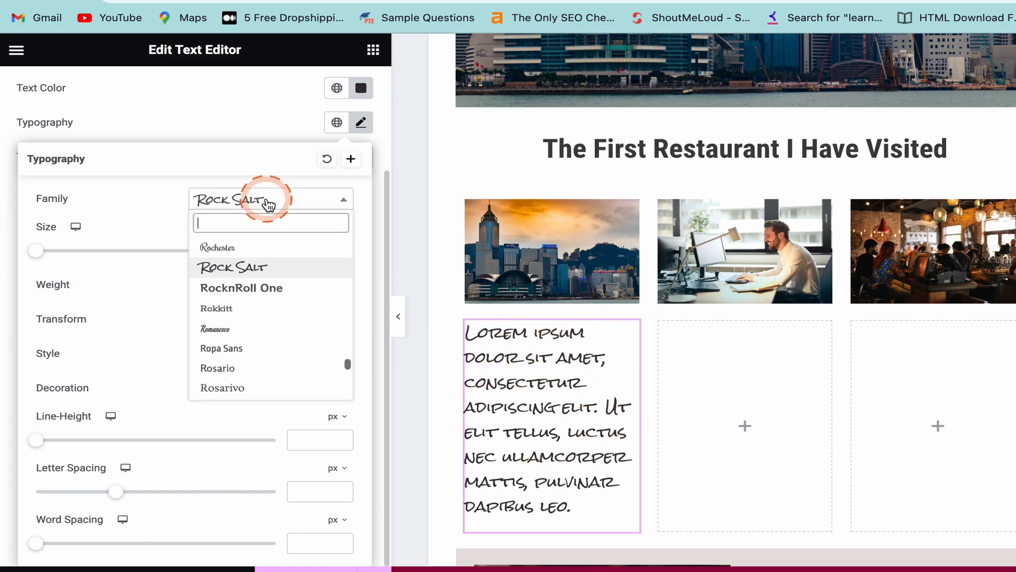
pyautogui.scroll(3, 233, 269)
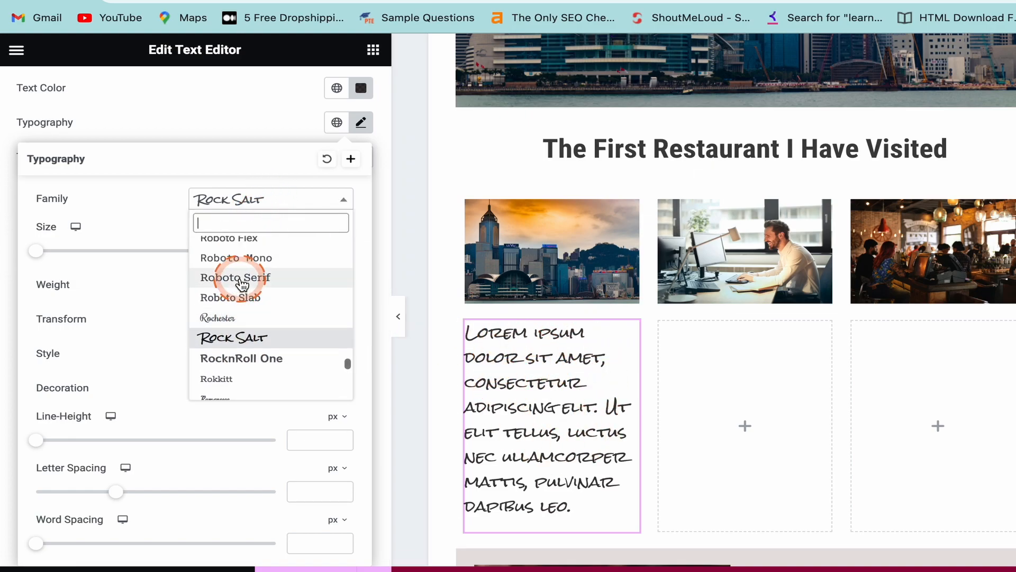
pyautogui.click(241, 280)
pyautogui.click(596, 402)
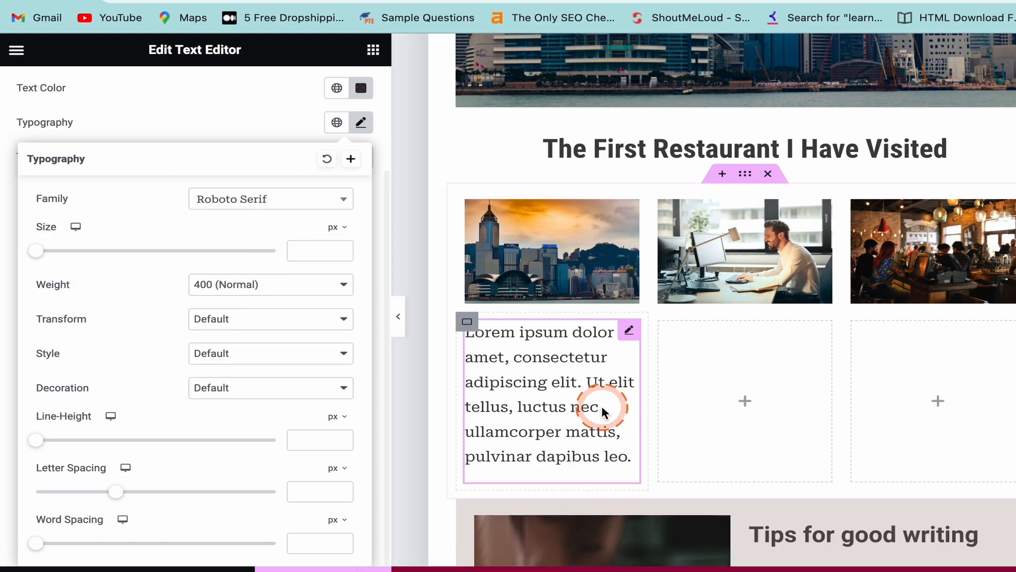
pyautogui.click(485, 375)
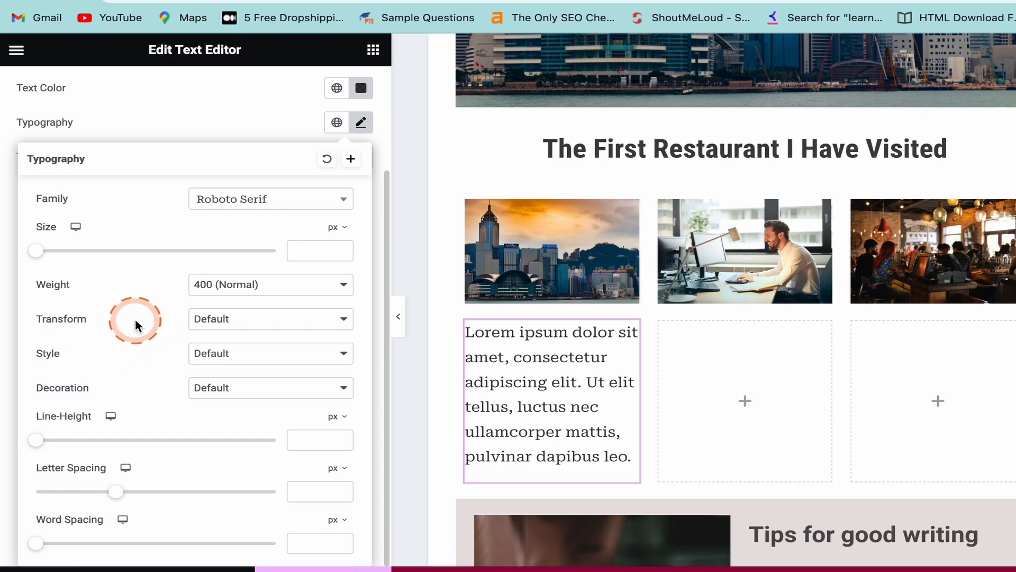
# Step: Try the 800 (Extra Bold) weight on the text and set the font weight to 600 (Semi Bold)
pyautogui.click(241, 284)
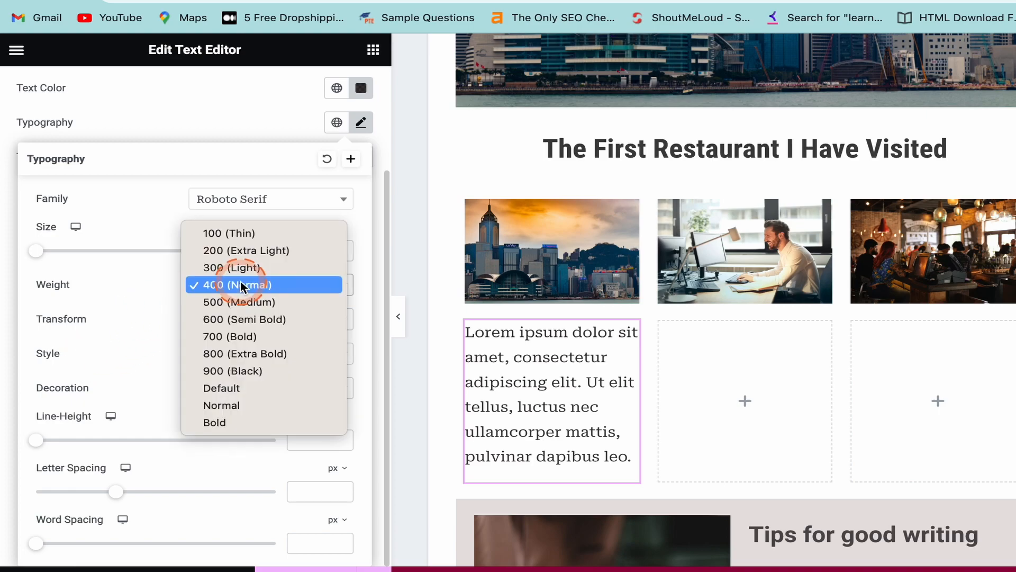
pyautogui.click(126, 318)
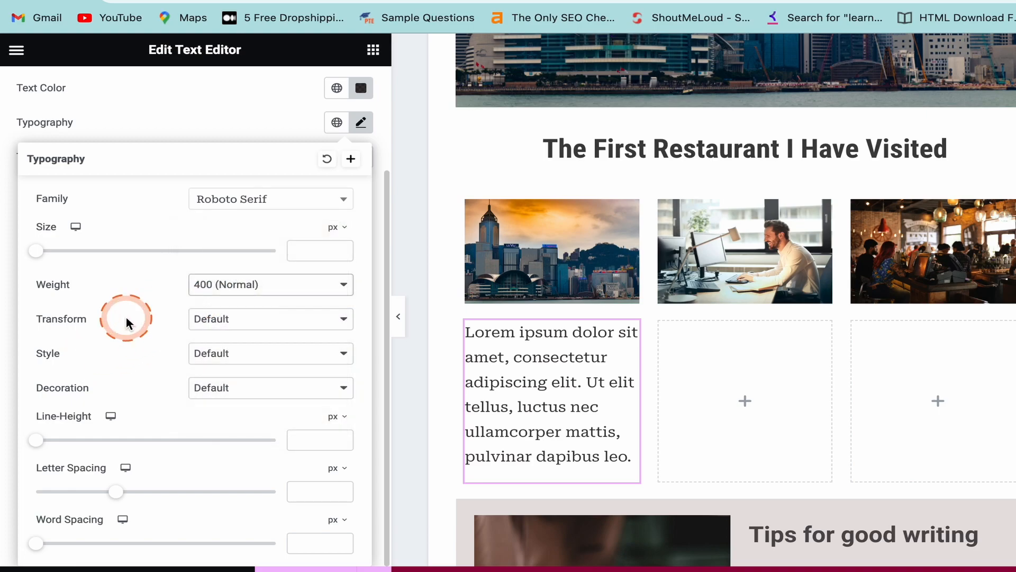
pyautogui.click(239, 286)
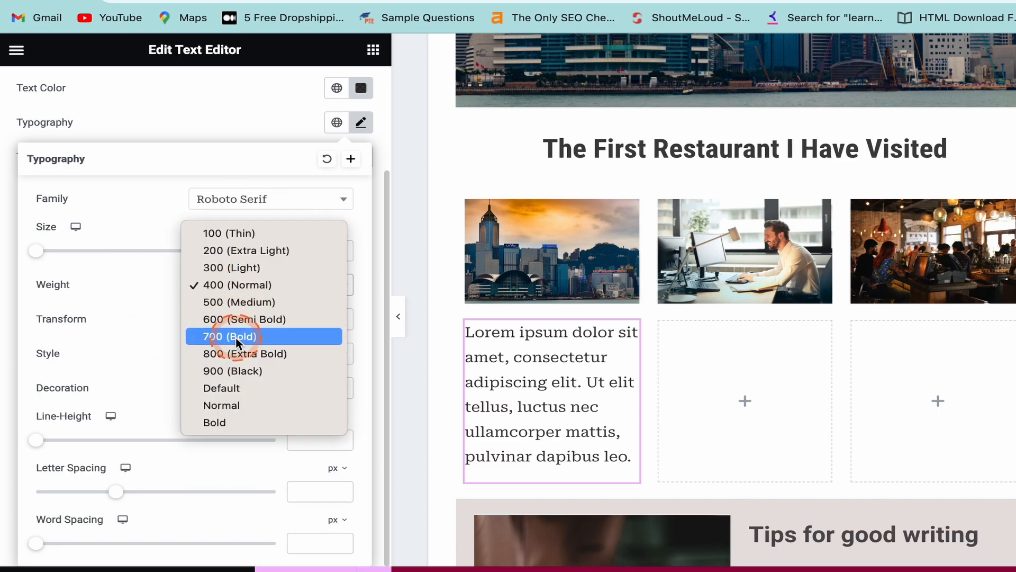
pyautogui.click(236, 353)
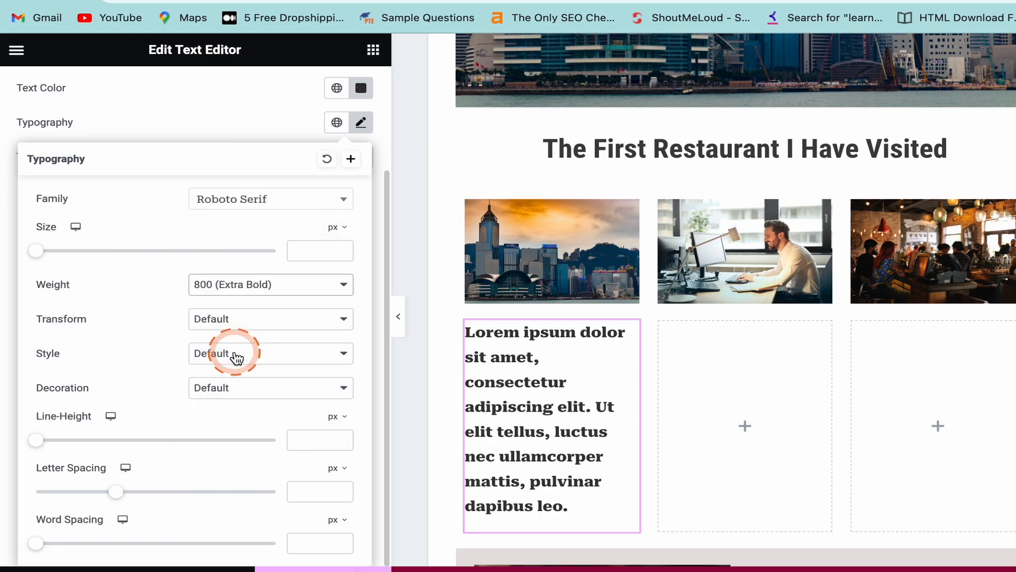
pyautogui.click(265, 285)
pyautogui.click(252, 259)
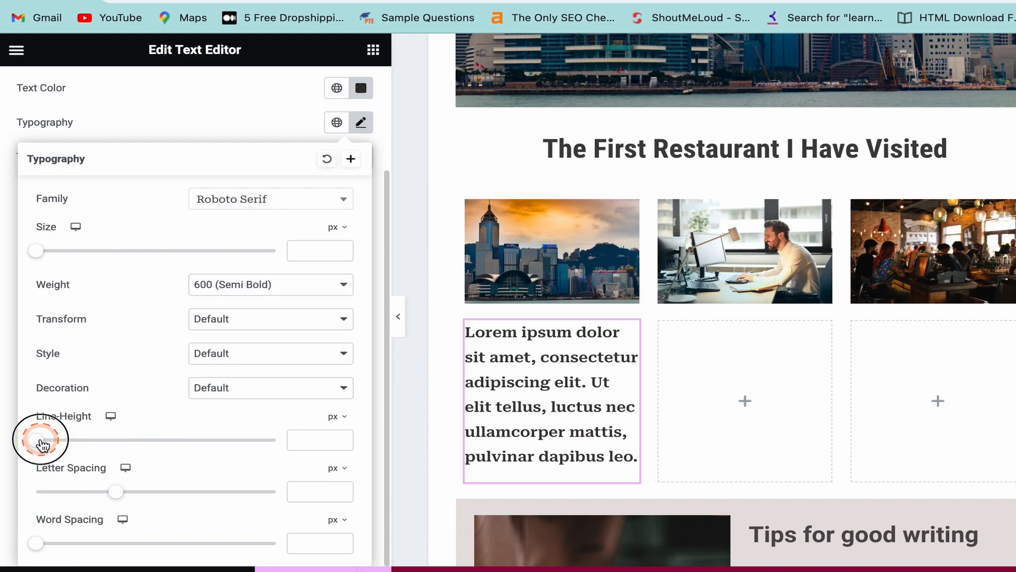
# Step: Set the text's line height to 43 px and its letter spacing to -0.2 px
pyautogui.moveTo(41, 445); pyautogui.dragTo(144, 449)
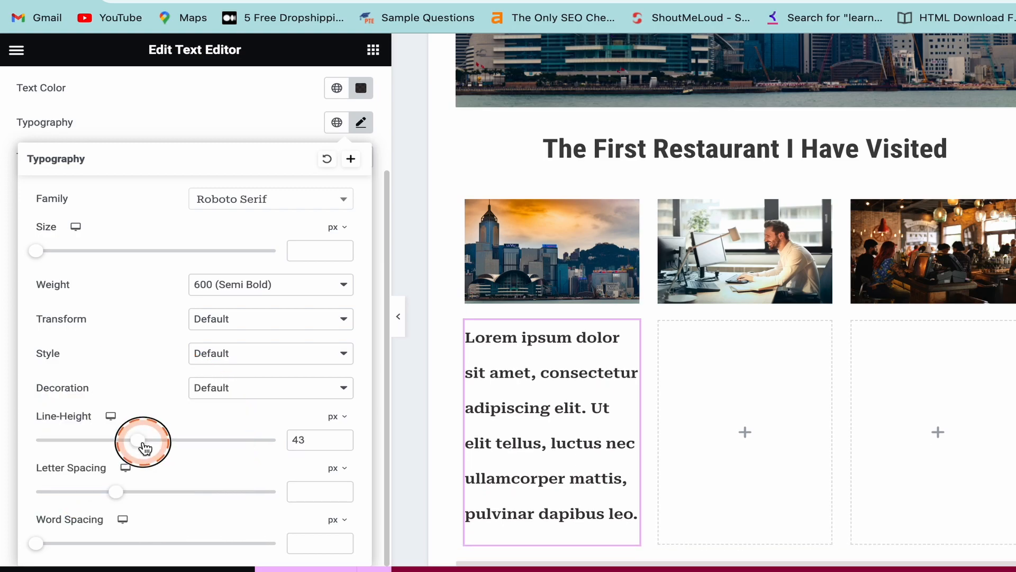
pyautogui.click(565, 370)
pyautogui.scroll(-2, 568, 371)
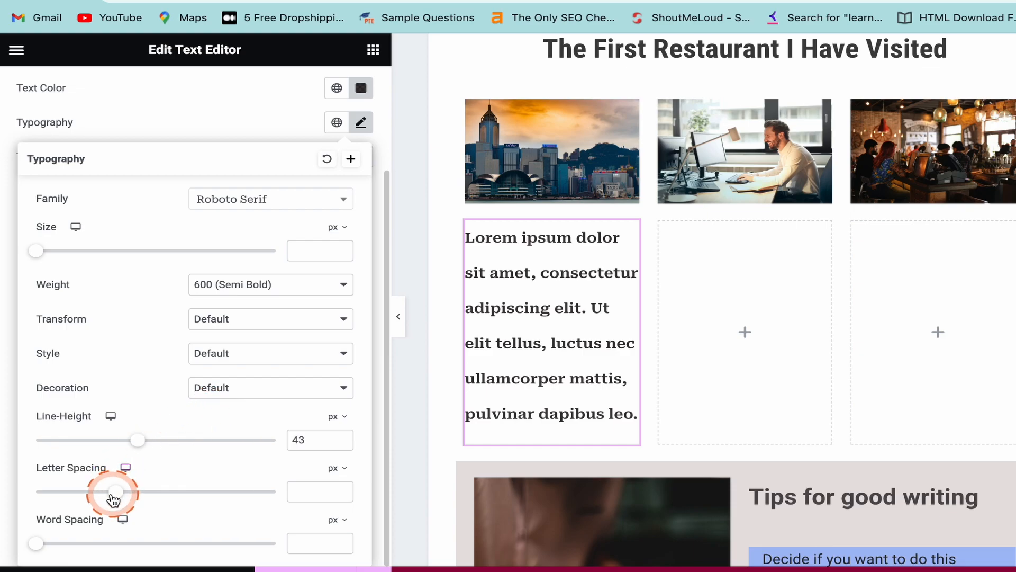
pyautogui.moveTo(115, 496)
pyautogui.mouseDown()
pyautogui.moveTo(145, 494)
pyautogui.moveTo(111, 489)
pyautogui.mouseUp()
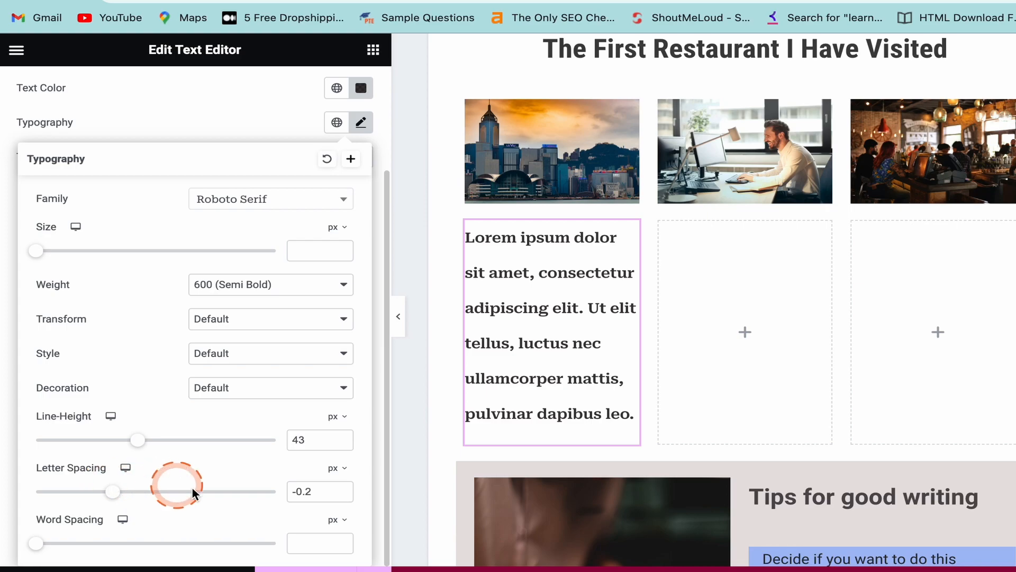
# Step: Open the text widget's advanced settings and look through the layout options, such as margin, padding, size and position
pyautogui.scroll(1, 245, 438)
pyautogui.scroll(2, 245, 439)
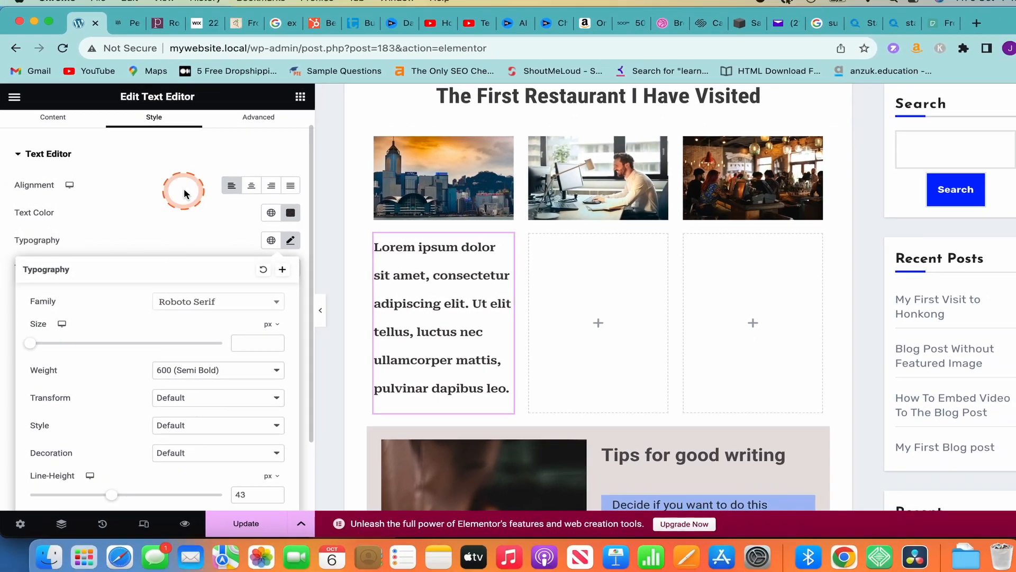
pyautogui.scroll(1, 231, 170)
pyautogui.click(250, 133)
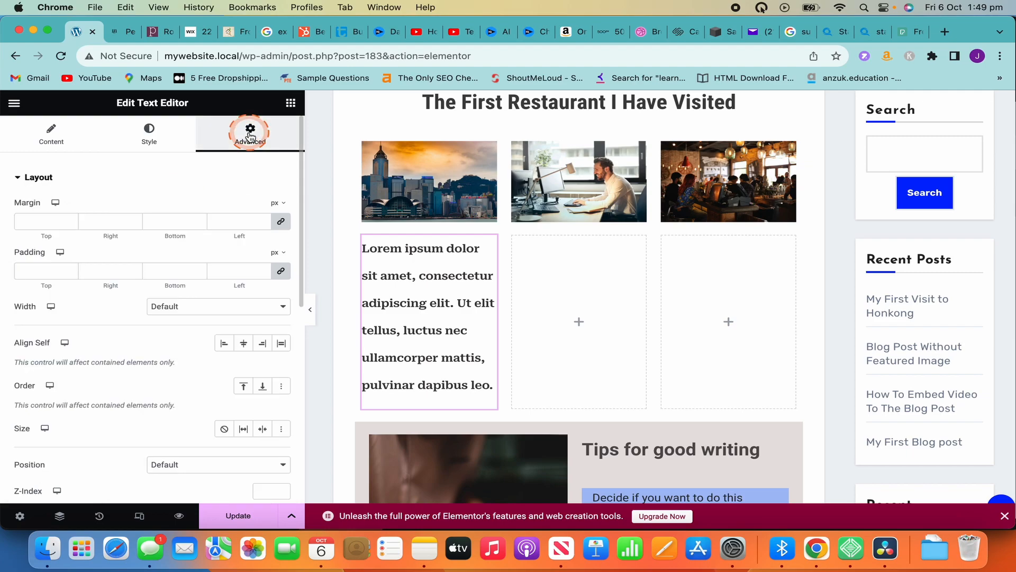
pyautogui.click(41, 254)
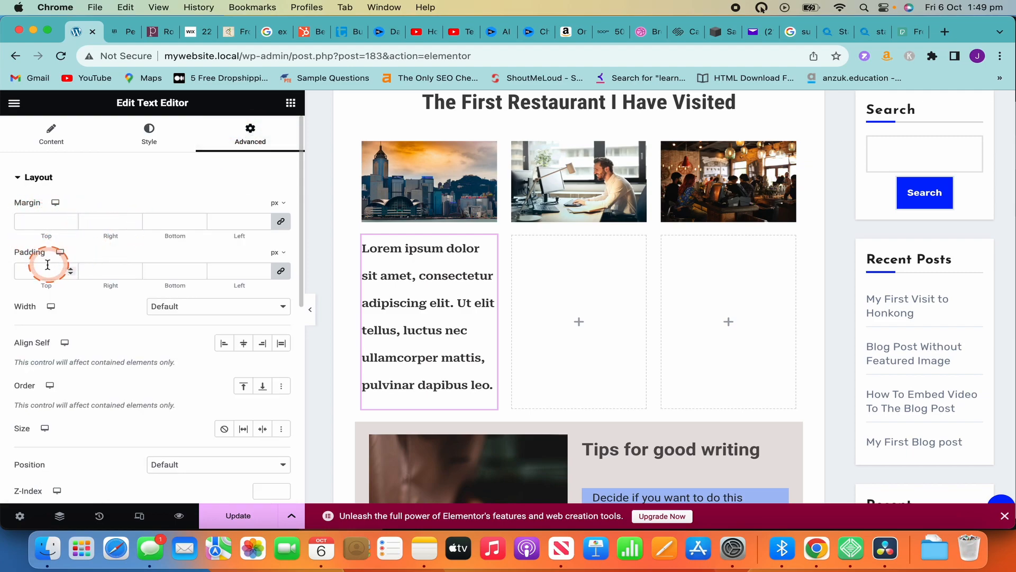
pyautogui.scroll(-3, 63, 317)
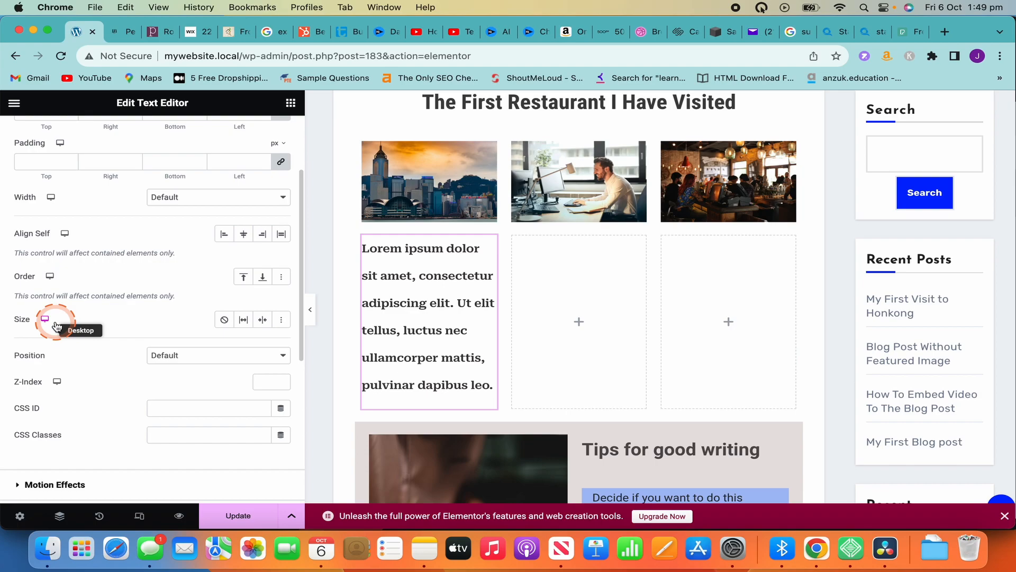
pyautogui.scroll(-5, 75, 400)
pyautogui.scroll(8, 76, 401)
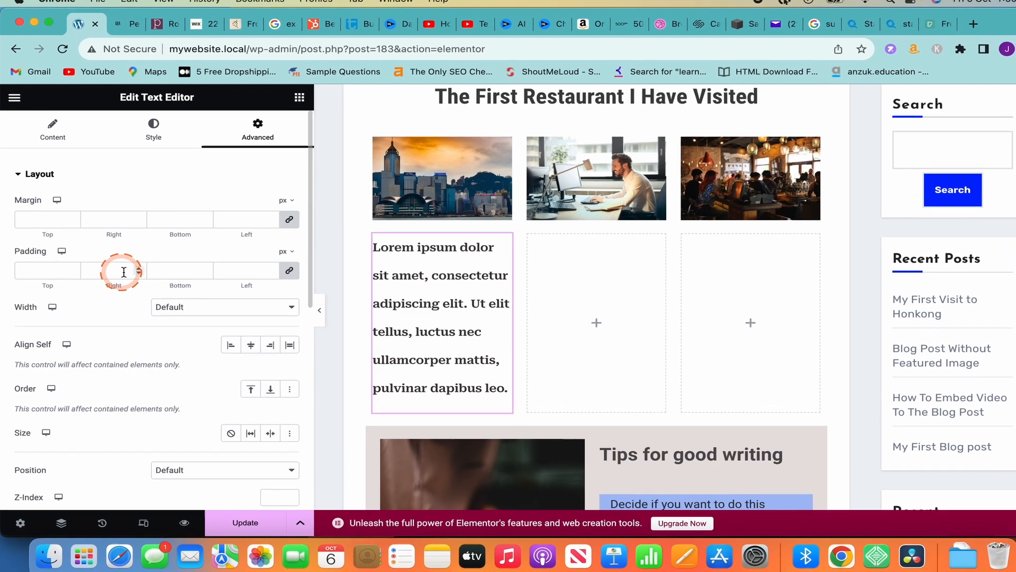
# Step: Set the text widget's padding to 5 px on all four sides and unlink the padding values
pyautogui.click(125, 271)
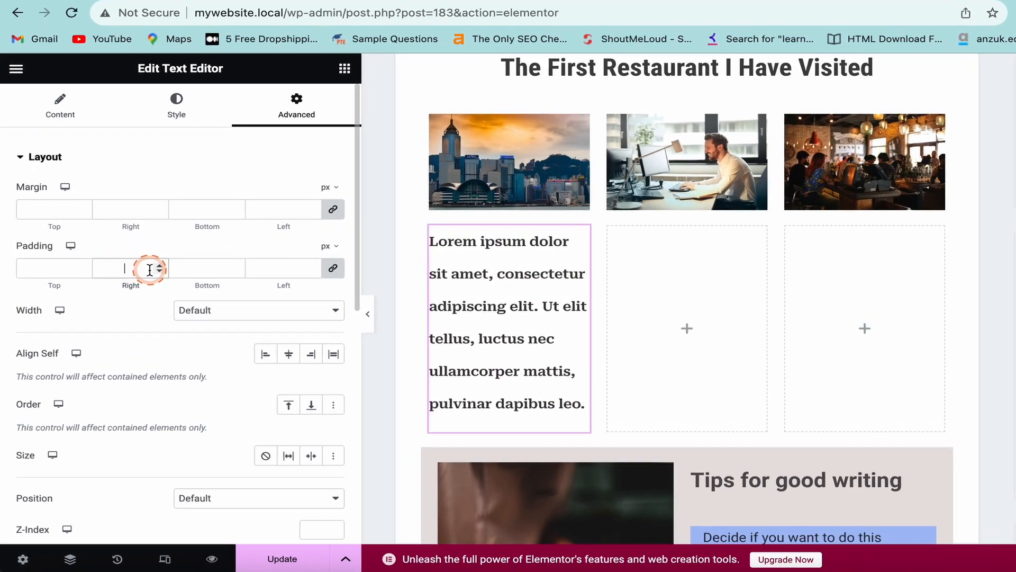
pyautogui.write('5')
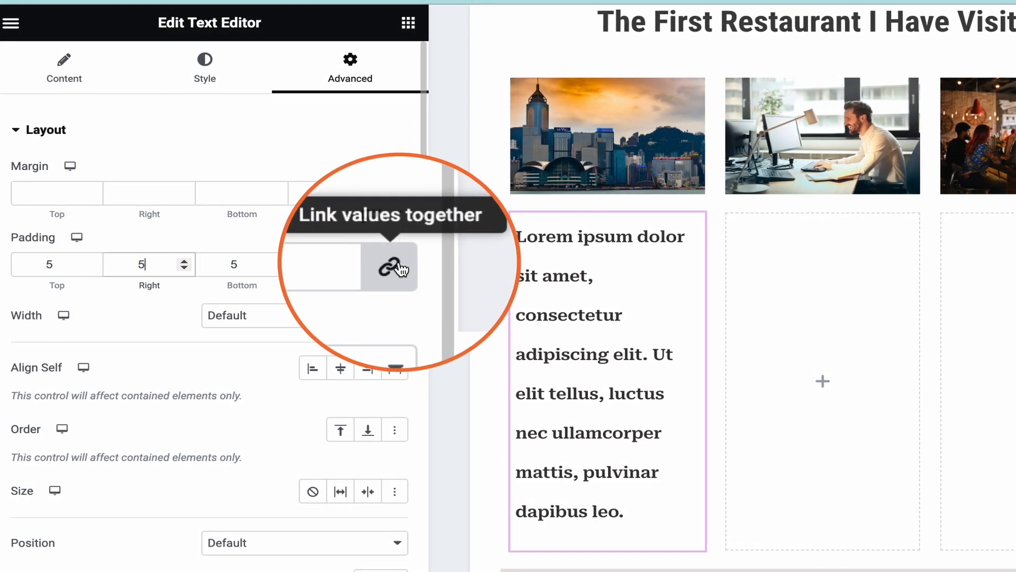
pyautogui.click(243, 264)
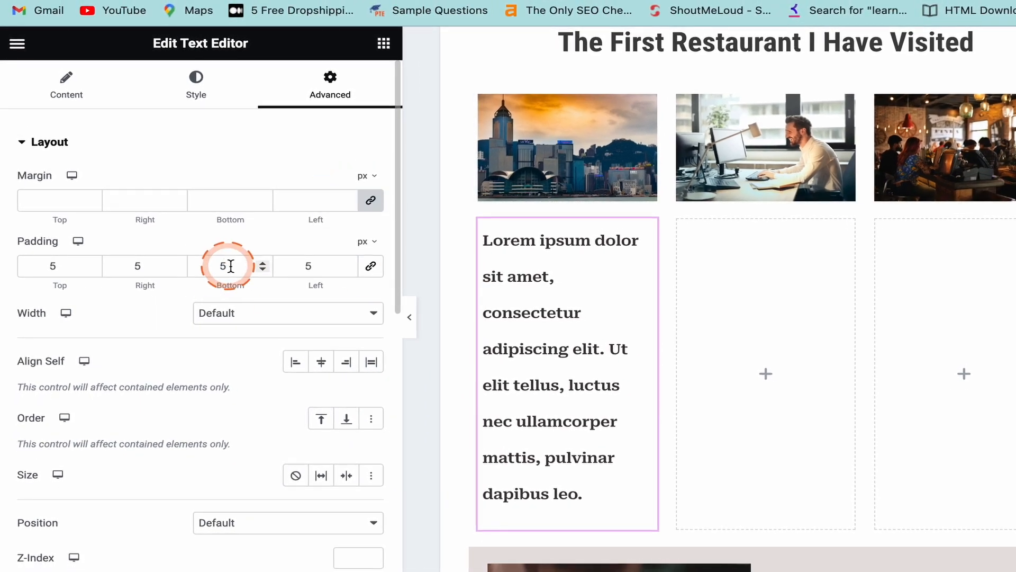
# Step: Set only the text widget's bottom padding to 10 px
pyautogui.press('BackSpace')
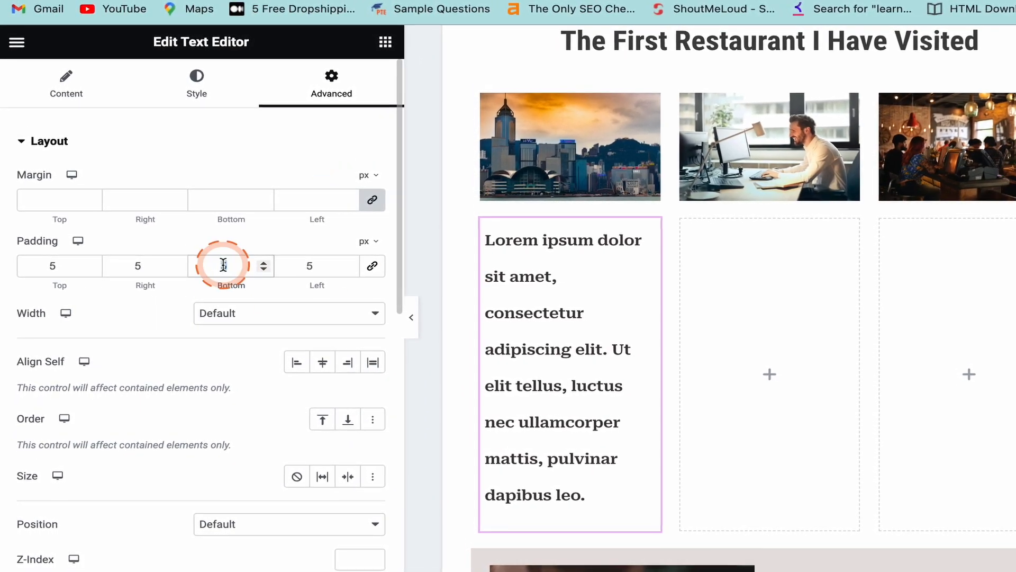
pyautogui.write('10')
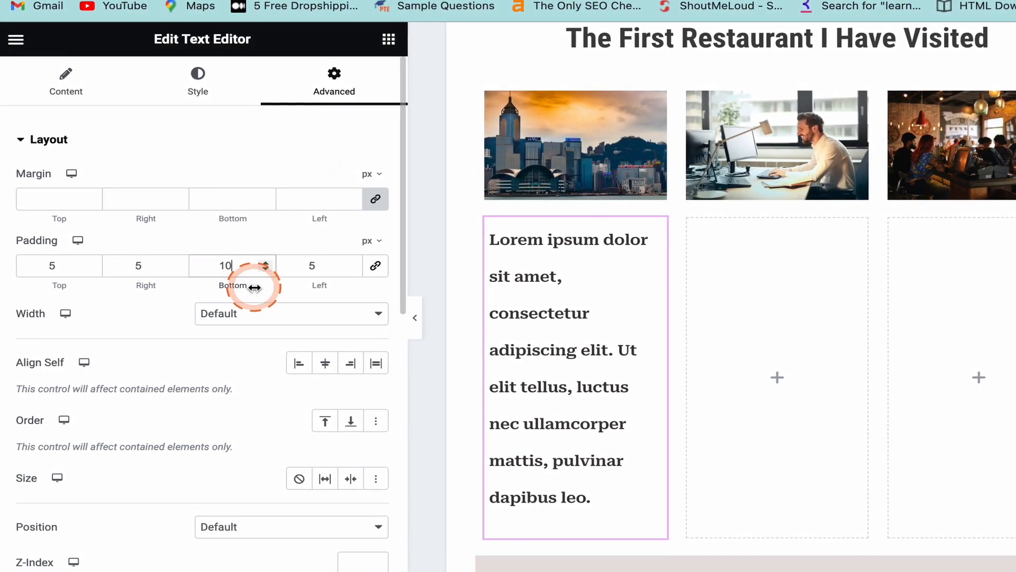
pyautogui.click(535, 506)
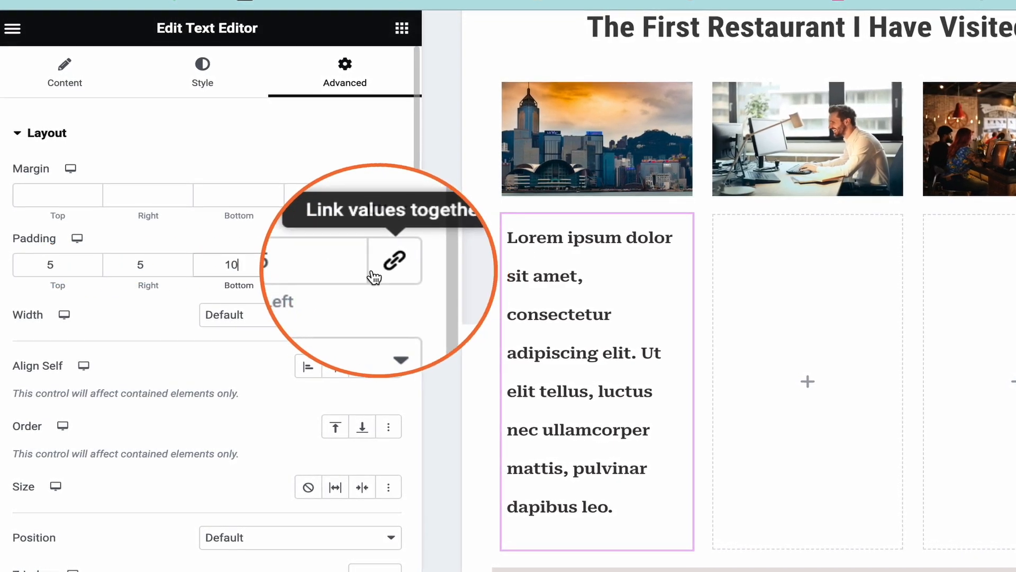
# Step: Link the text widget's padding values together again at 5 px on all four sides
pyautogui.click(390, 266)
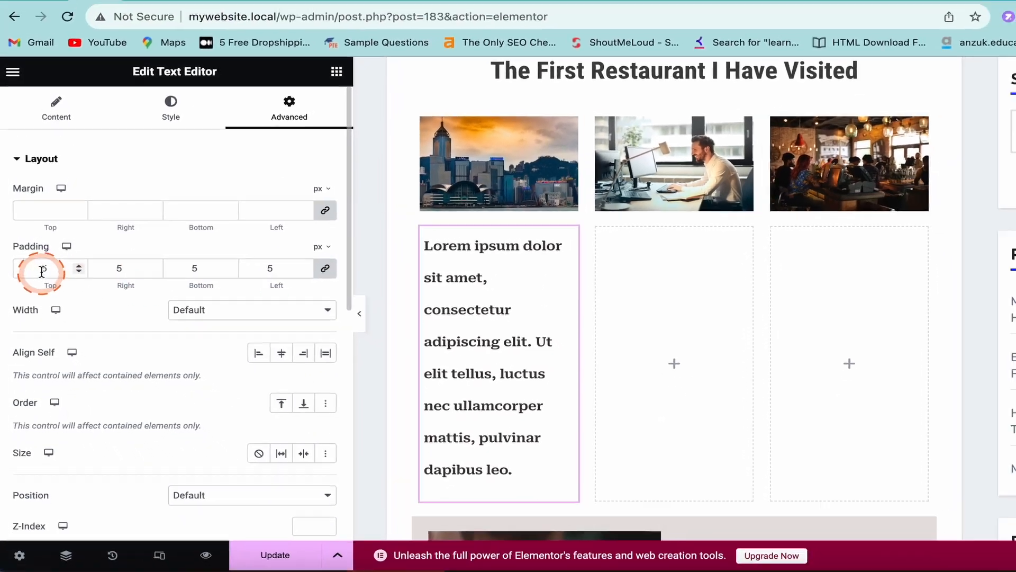
pyautogui.click(120, 272)
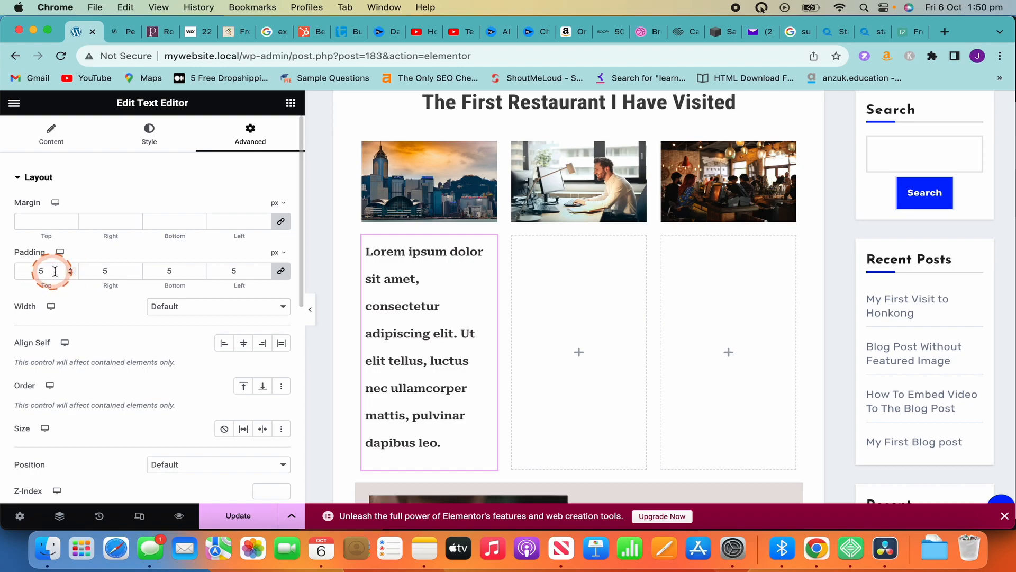
pyautogui.scroll(-2, 233, 282)
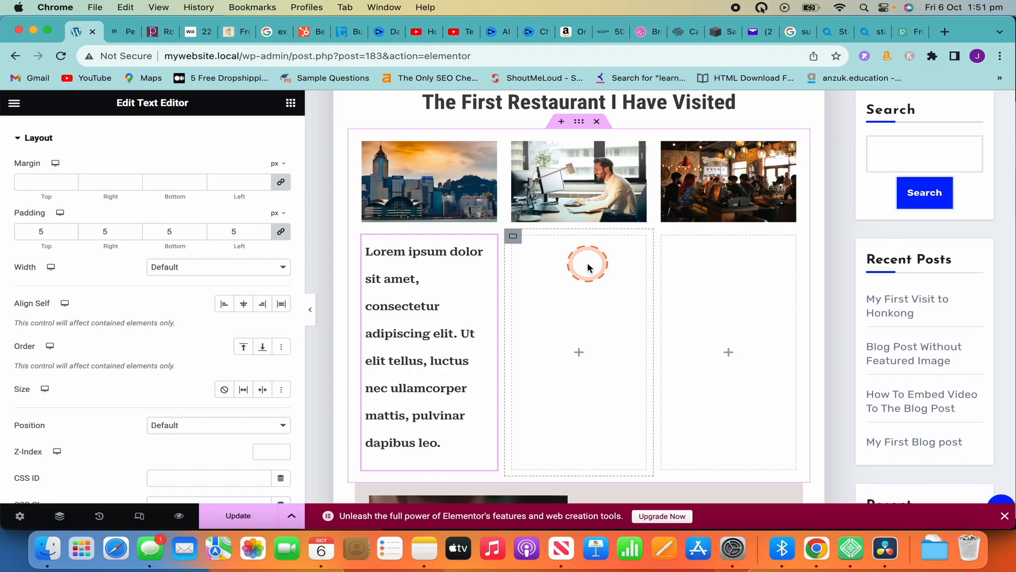
# Step: Copy the styled text widget under the first image and paste it into the empty containers under the second and third images
pyautogui.rightClick(456, 271)
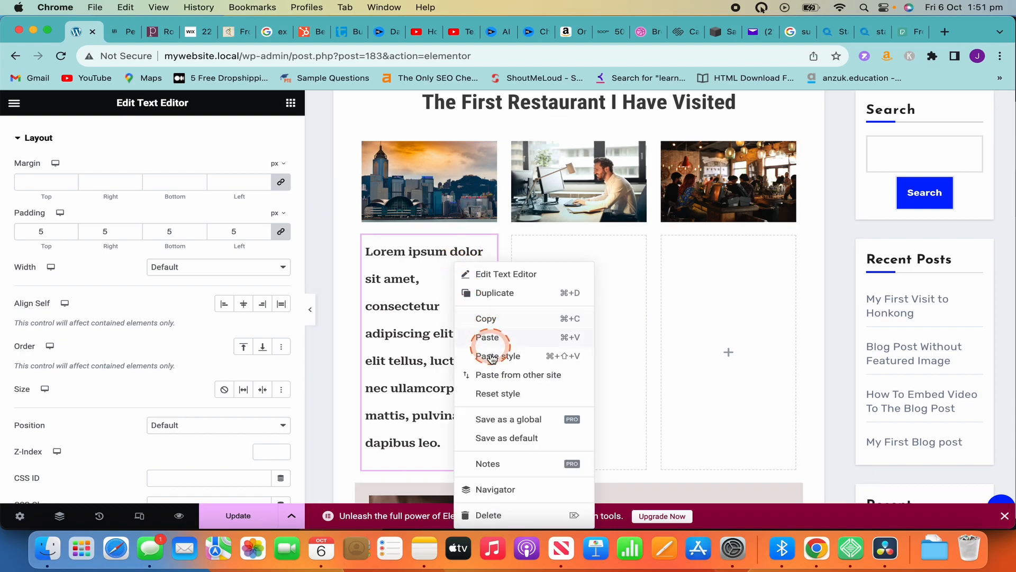
pyautogui.click(508, 322)
pyautogui.click(600, 271)
pyautogui.rightClick(598, 271)
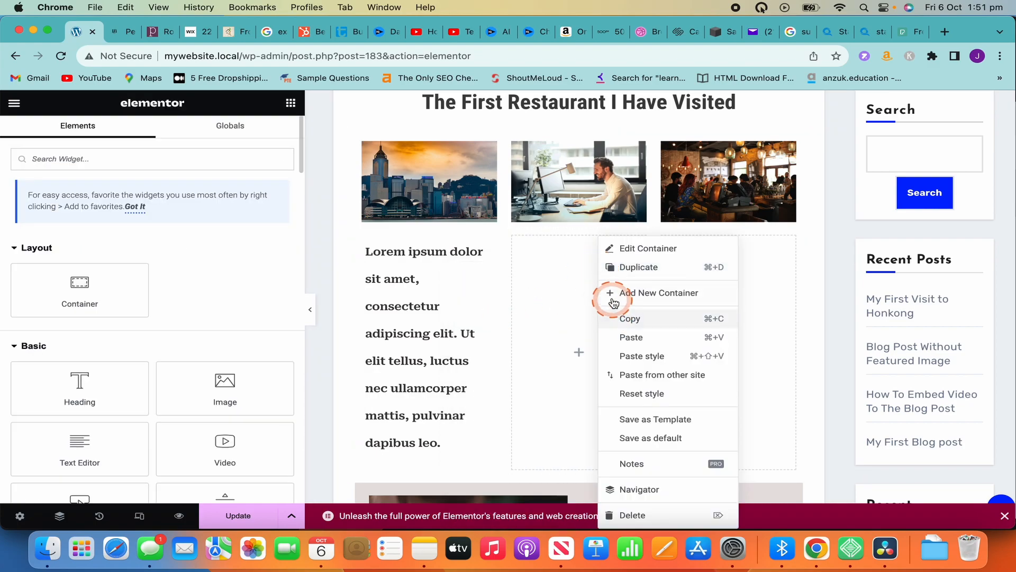
pyautogui.click(626, 344)
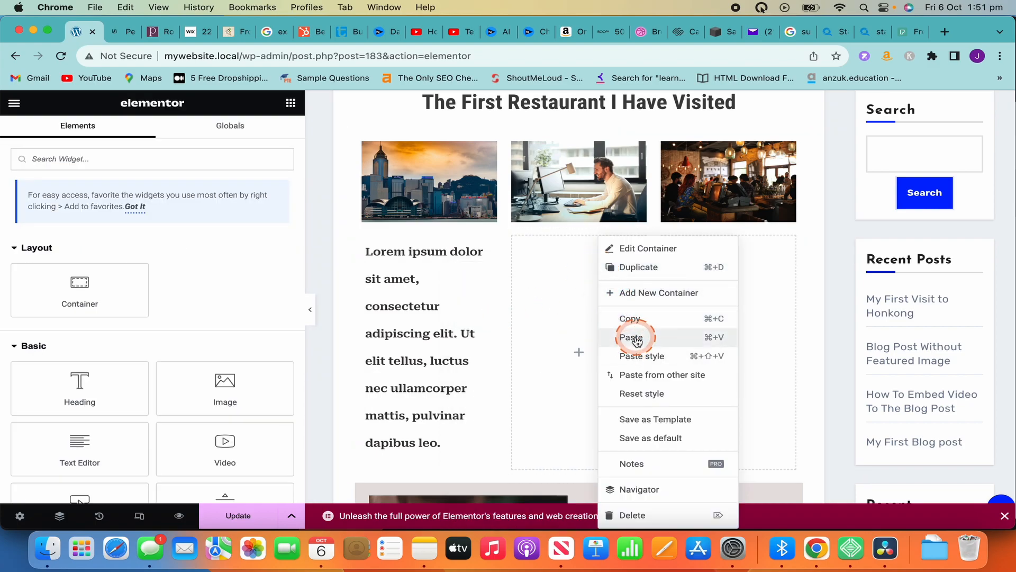
pyautogui.click(690, 274)
pyautogui.rightClick(690, 272)
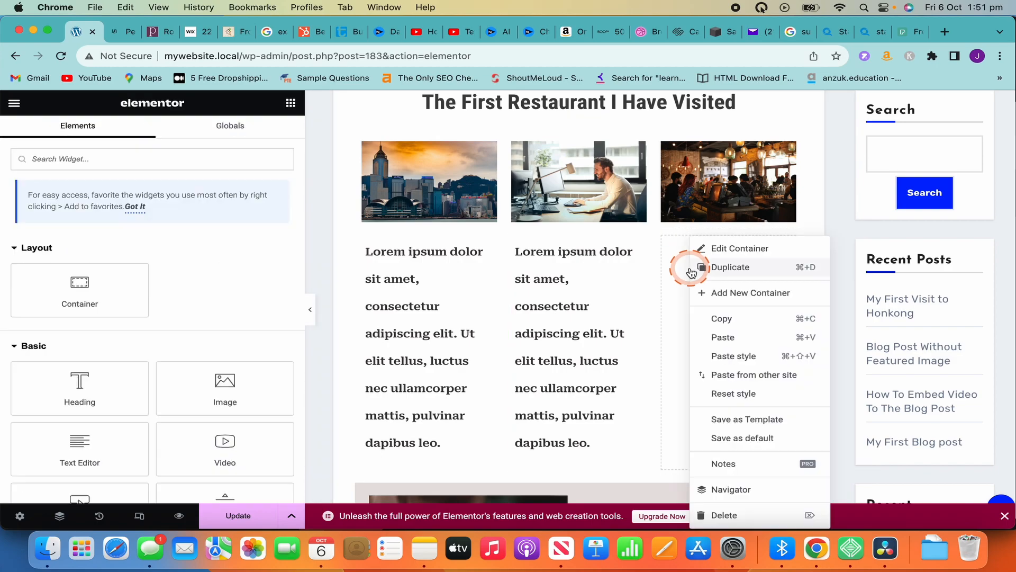
pyautogui.click(742, 341)
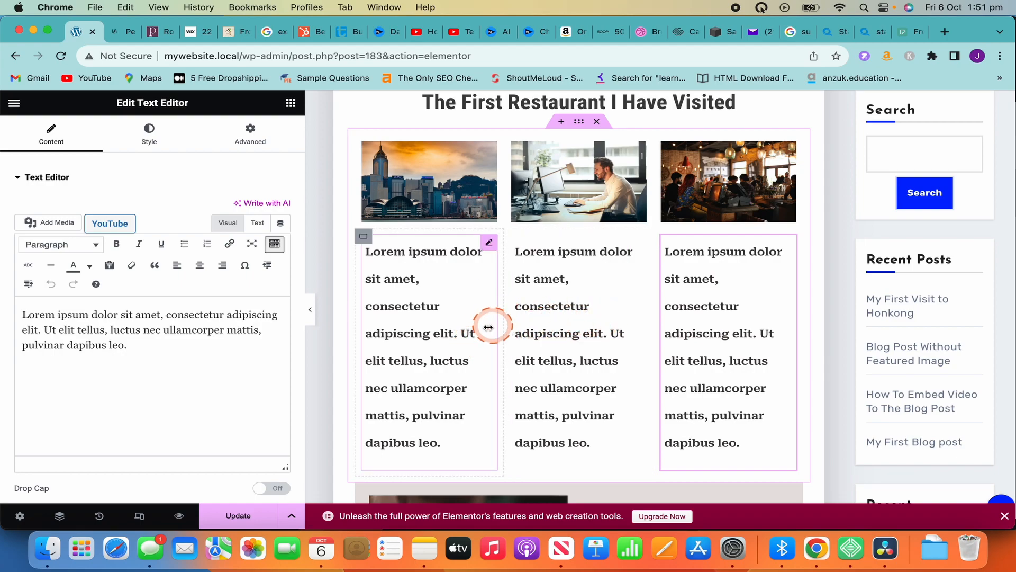
# Step: Preview the post's changes in the browser and examine the row of three images with text beneath
pyautogui.scroll(1, 487, 331)
pyautogui.scroll(-1, 487, 331)
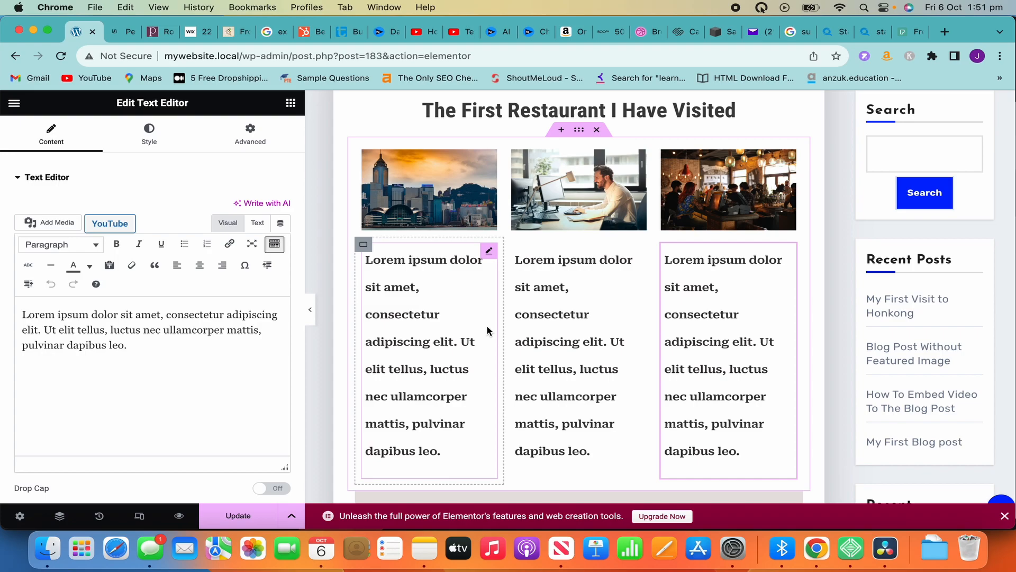
pyautogui.scroll(-1, 429, 364)
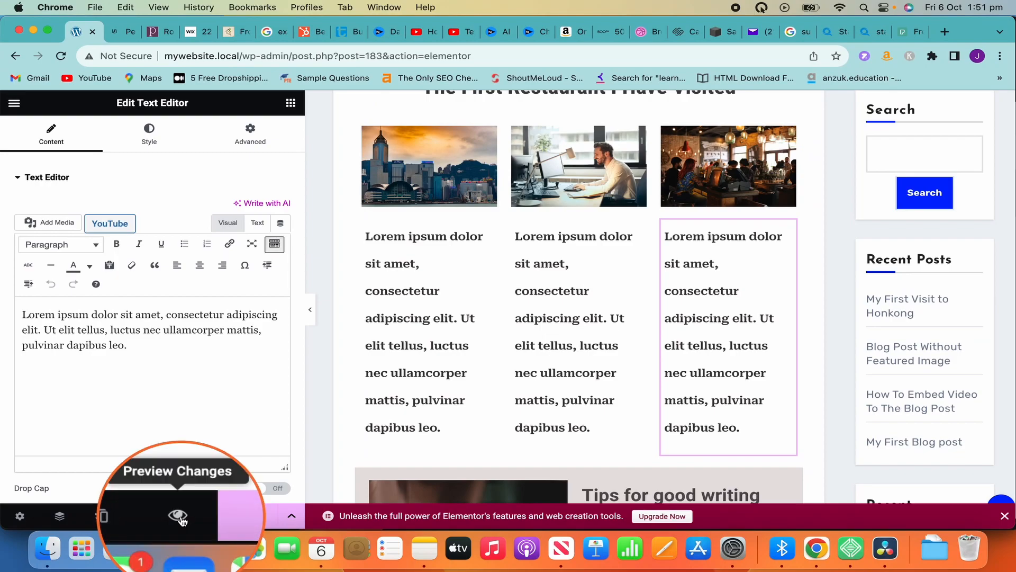
pyautogui.click(182, 521)
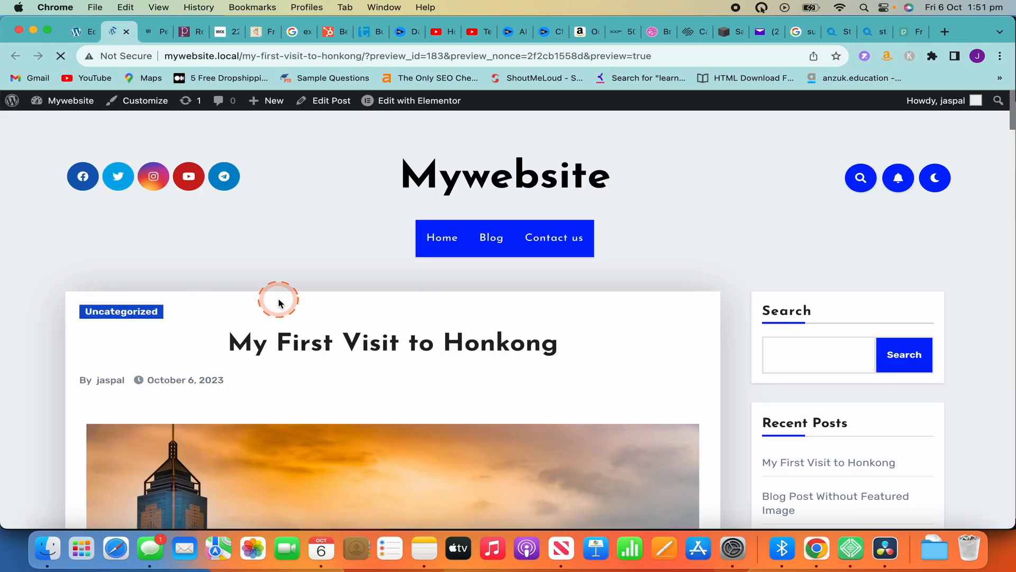
pyautogui.scroll(-10, 274, 296)
pyautogui.scroll(-3, 277, 298)
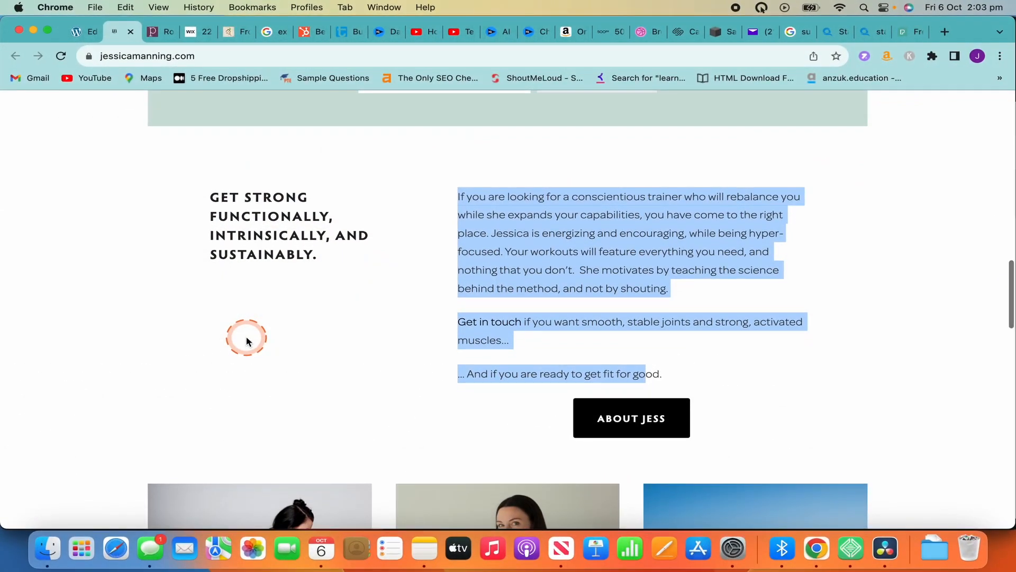
# Step: Clear the text selection on the example trainer website and examine its heading and paragraph placed side by side above the images
pyautogui.scroll(-1, 246, 336)
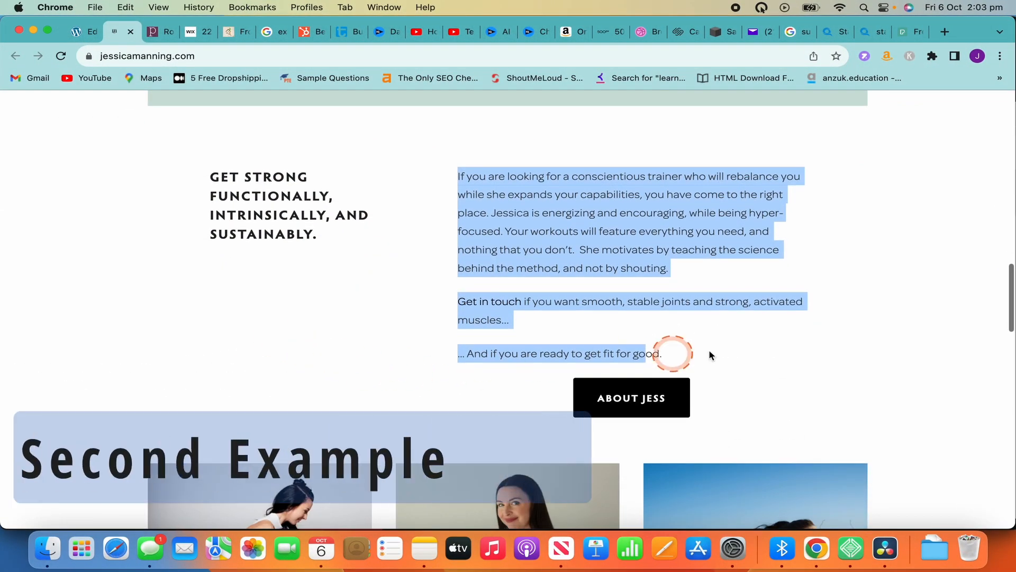
pyautogui.click(906, 327)
pyautogui.scroll(-1, 347, 330)
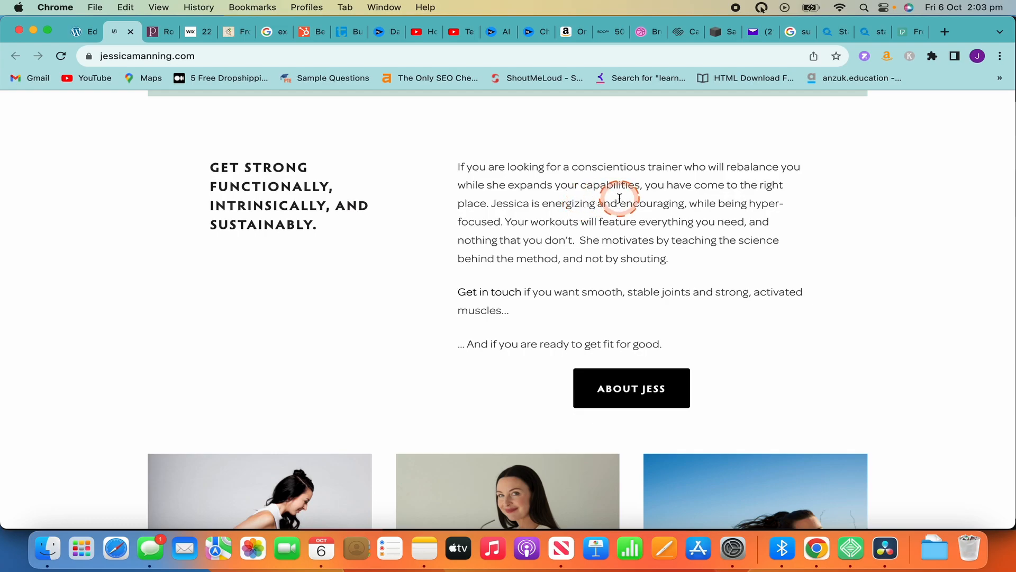
pyautogui.scroll(-2, 455, 307)
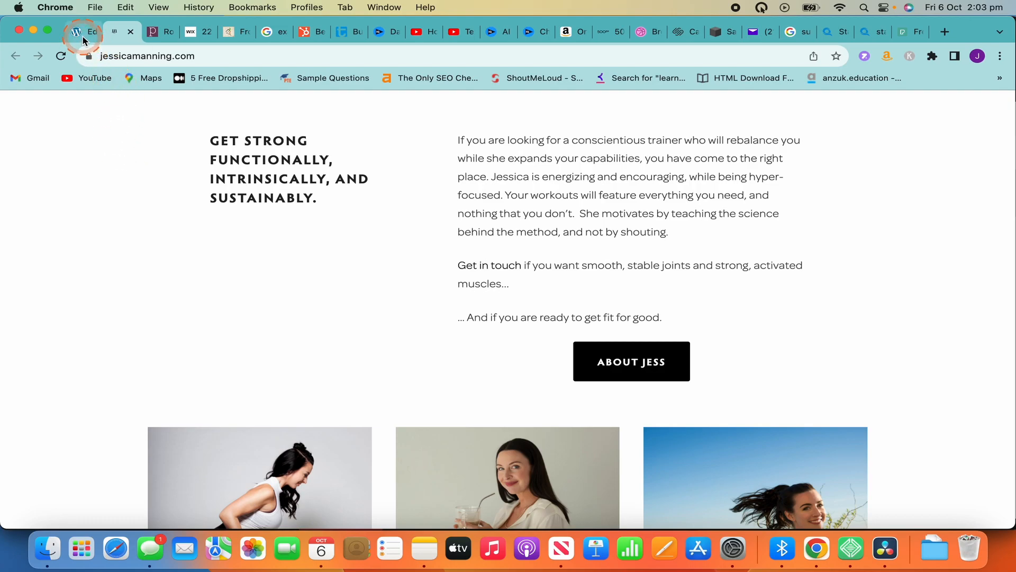
# Step: Return to the Elementor editor and add a Text Editor widget to the first column of the empty two-column row
pyautogui.click(83, 38)
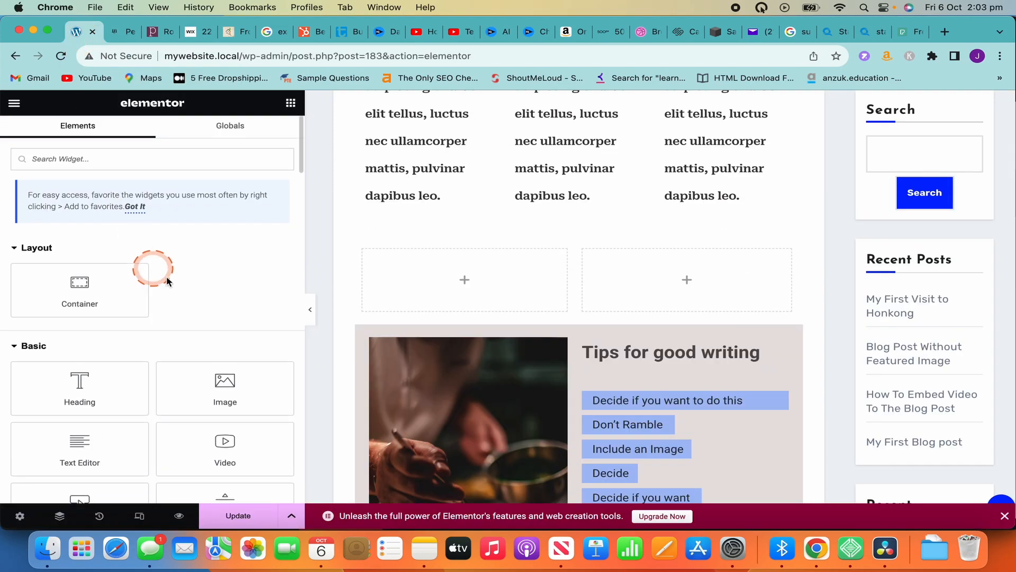
pyautogui.moveTo(194, 295); pyautogui.dragTo(406, 300)
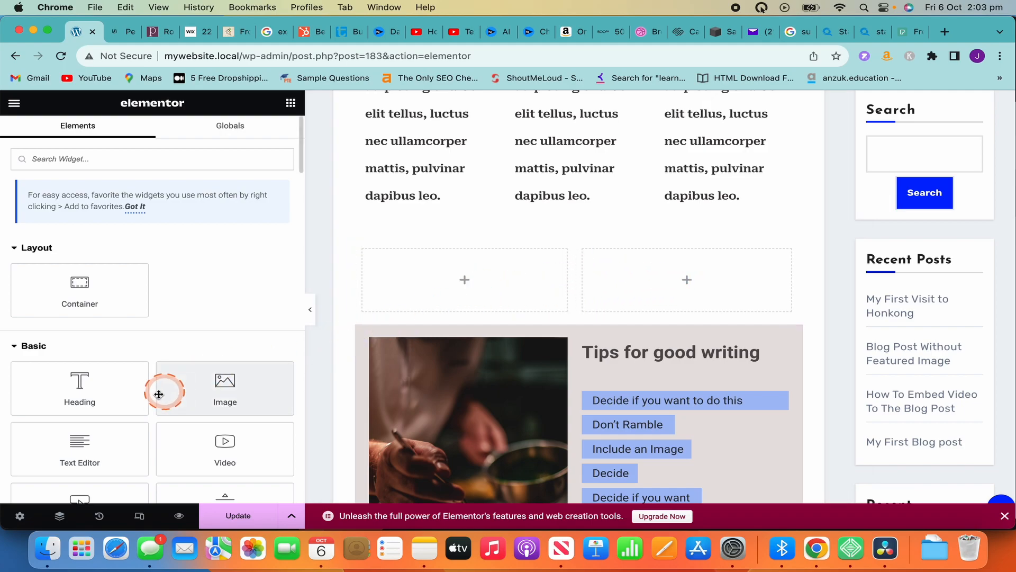
pyautogui.scroll(-3, 134, 408)
pyautogui.moveTo(88, 349); pyautogui.dragTo(467, 291)
pyautogui.click(84, 363)
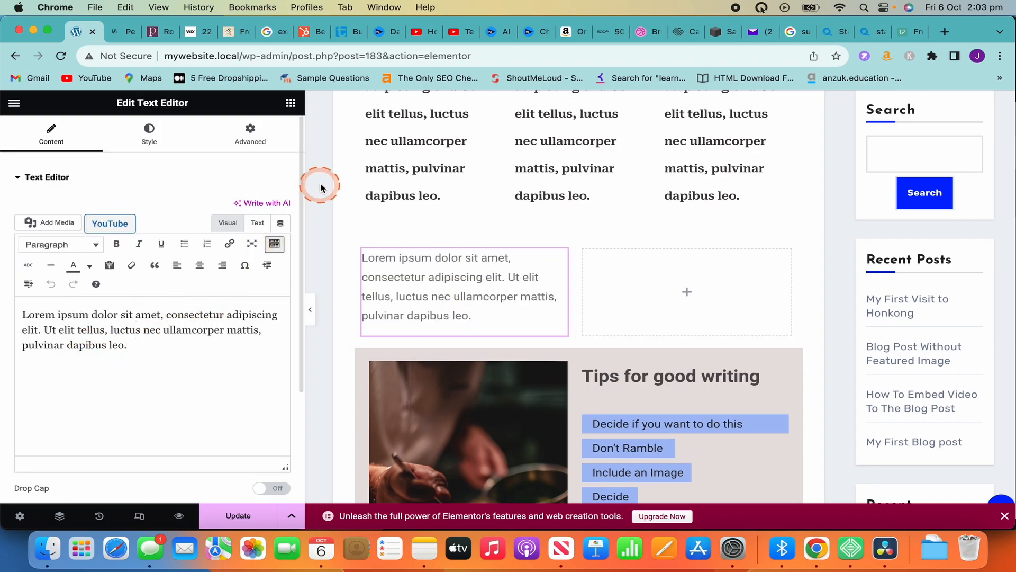
# Step: Add a second Text Editor widget to the remaining empty column of the two-column row
pyautogui.click(290, 102)
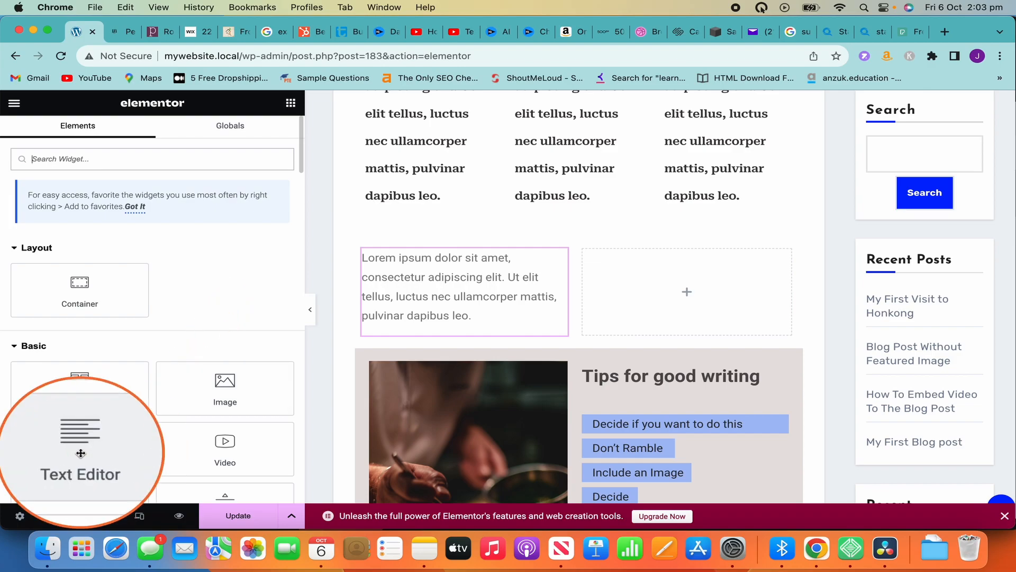
pyautogui.moveTo(80, 453); pyautogui.dragTo(673, 287)
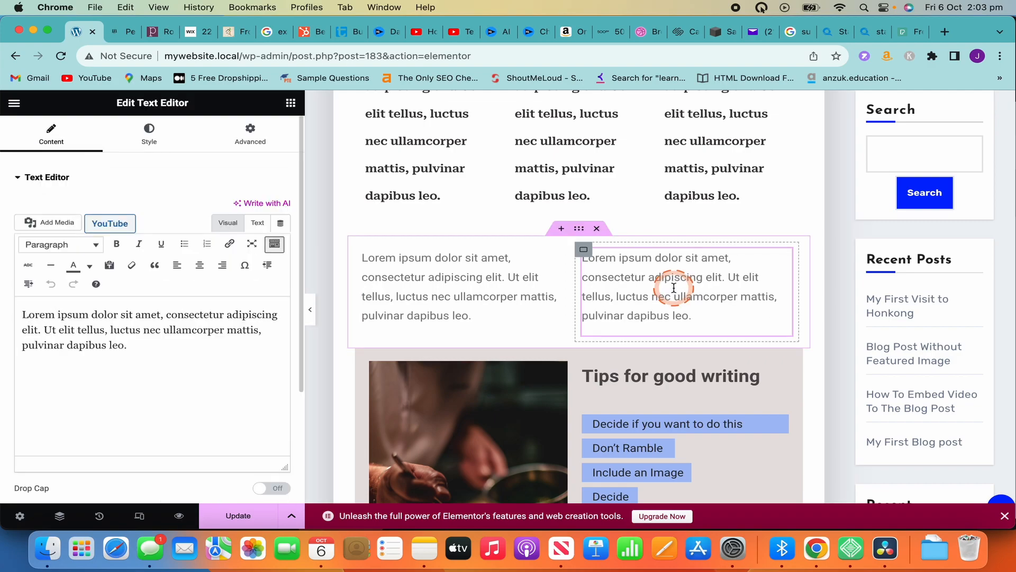
pyautogui.click(500, 298)
pyautogui.click(712, 290)
pyautogui.click(502, 299)
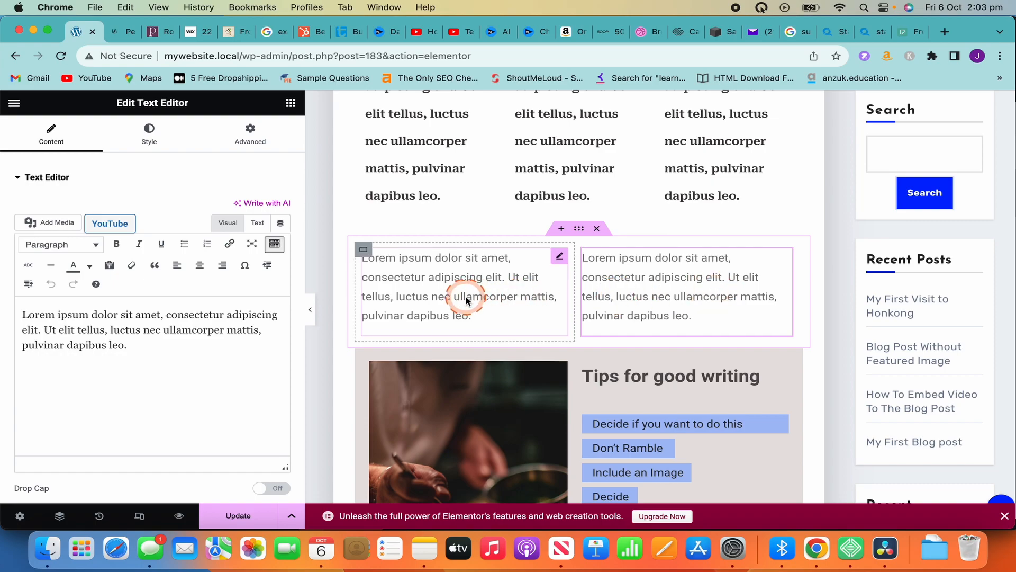
# Step: Replace the second column's placeholder text with "If you are looking for a conscientious trainer" copied from the example website
pyautogui.click(192, 359)
pyautogui.click(125, 350)
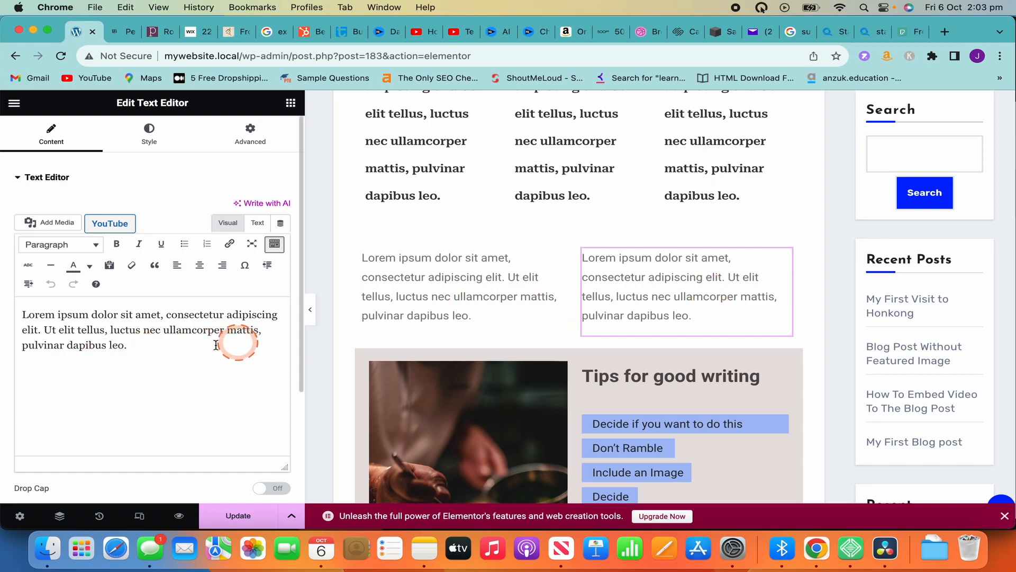
pyautogui.moveTo(129, 349); pyautogui.dragTo(10, 311)
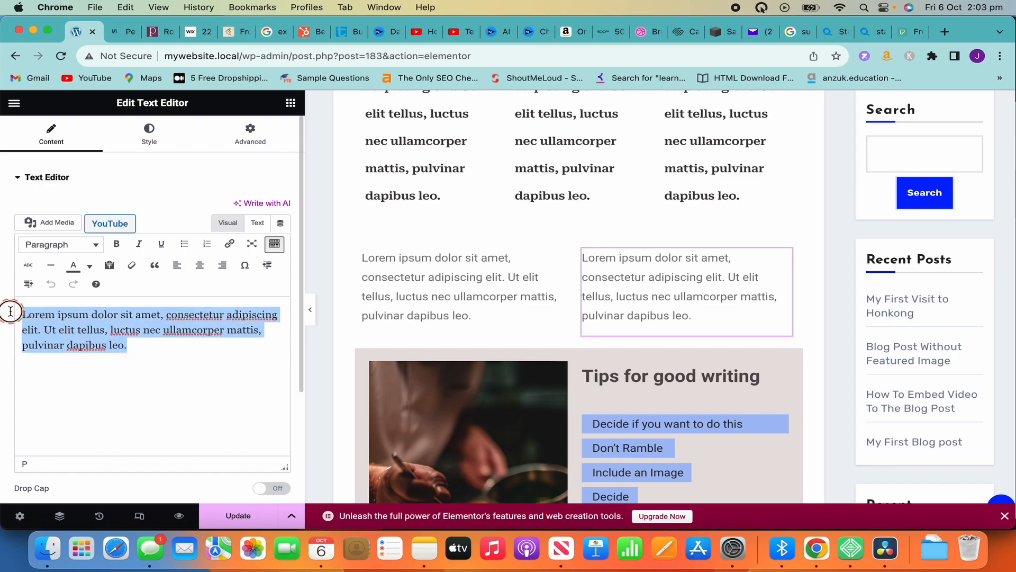
pyautogui.click(114, 37)
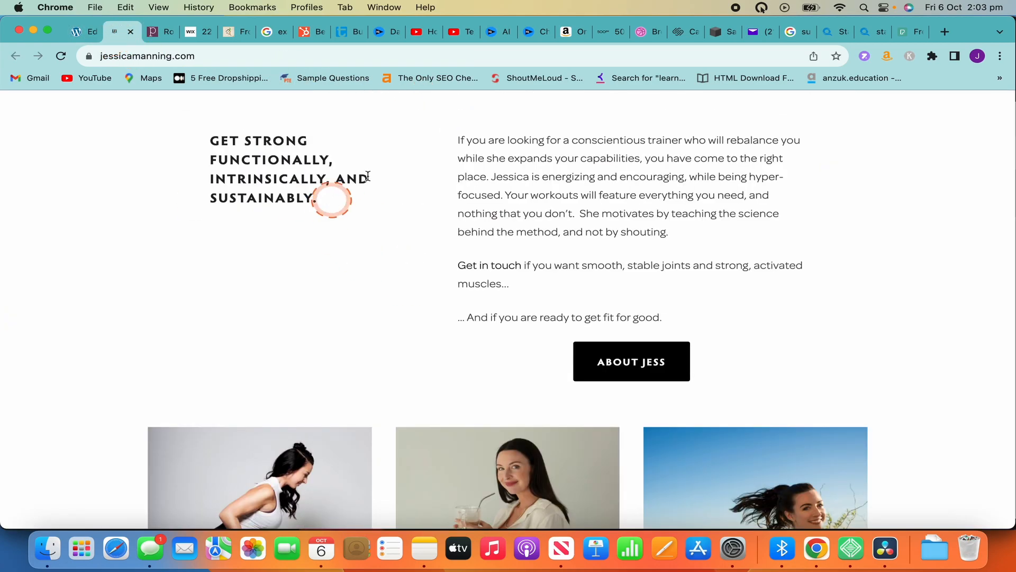
pyautogui.moveTo(459, 143); pyautogui.dragTo(690, 143)
pyautogui.press('super+c')
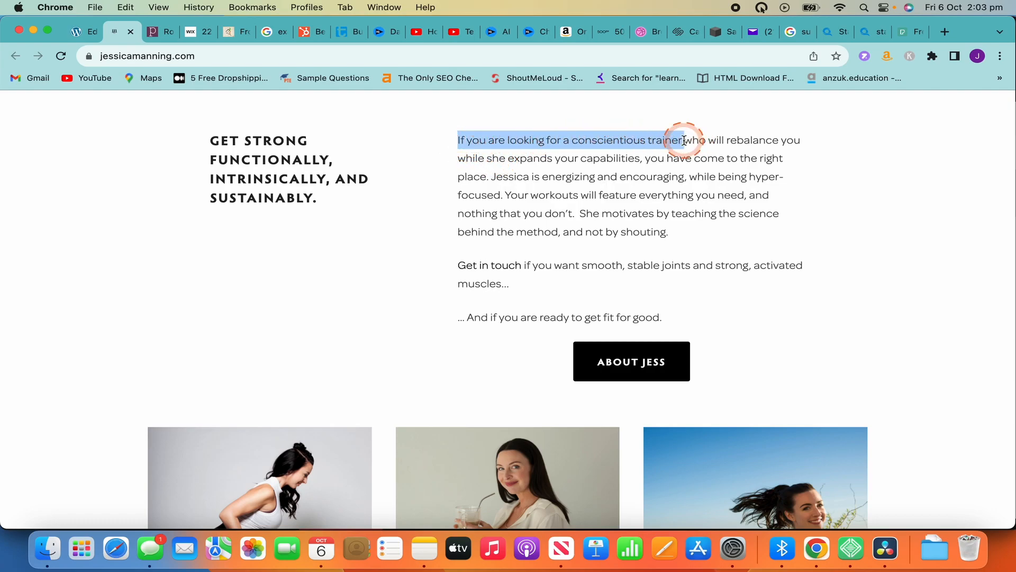
pyautogui.click(80, 30)
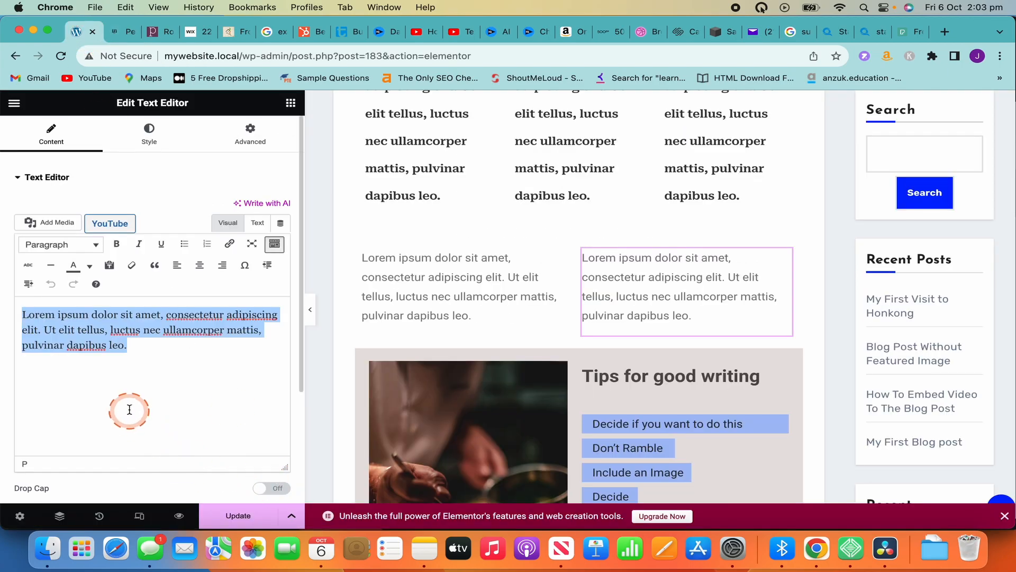
pyautogui.press('super+v')
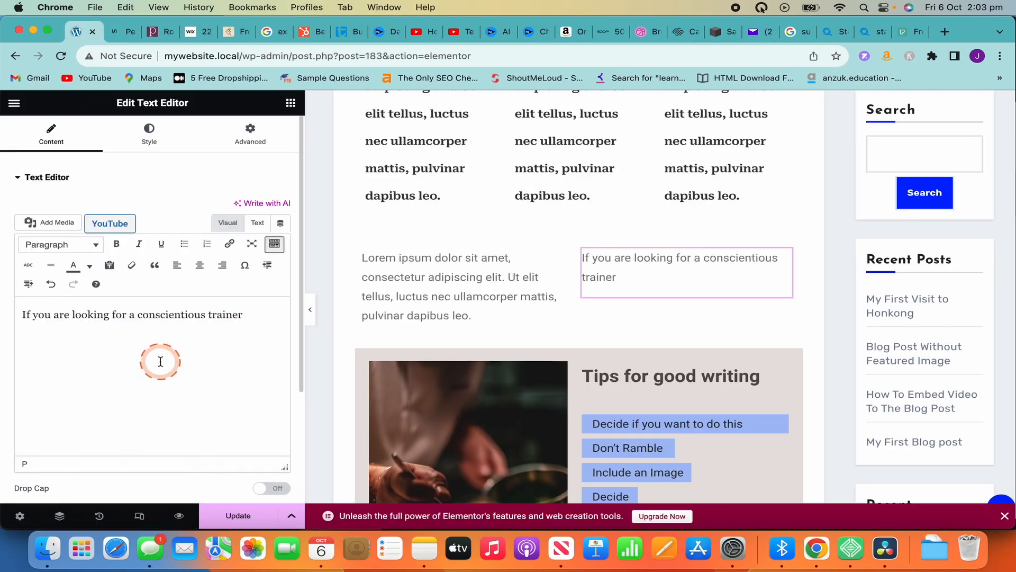
# Step: Swap the two text widgets so the "conscientious trainer" text is in the first column, and select it for editing
pyautogui.moveTo(701, 290); pyautogui.dragTo(453, 272)
pyautogui.moveTo(449, 377); pyautogui.dragTo(650, 290)
pyautogui.click(536, 275)
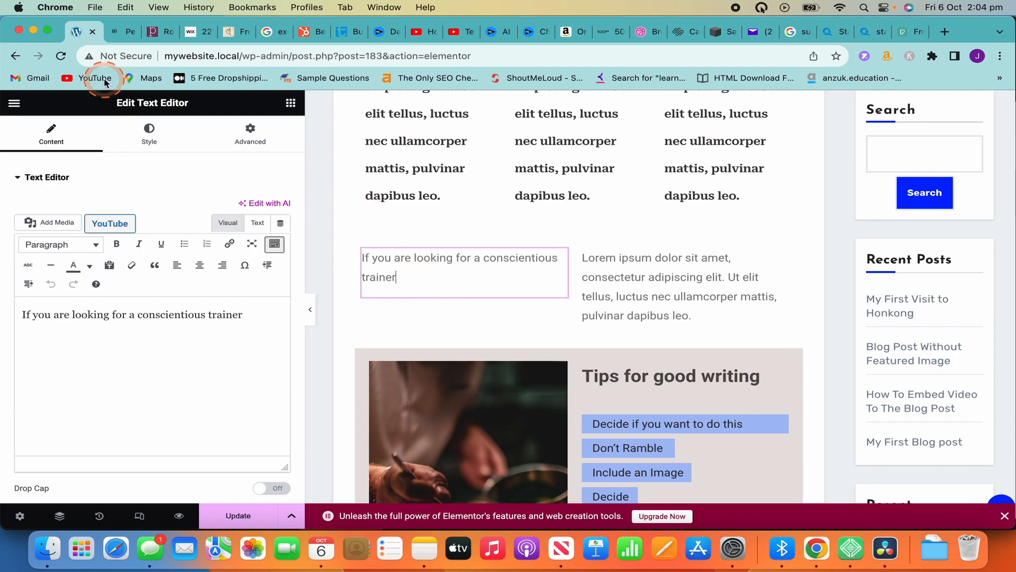
# Step: Check the heading style on the example website, then return to Elementor and set the first column's text weight to 800 (Extra Bold)
pyautogui.click(122, 35)
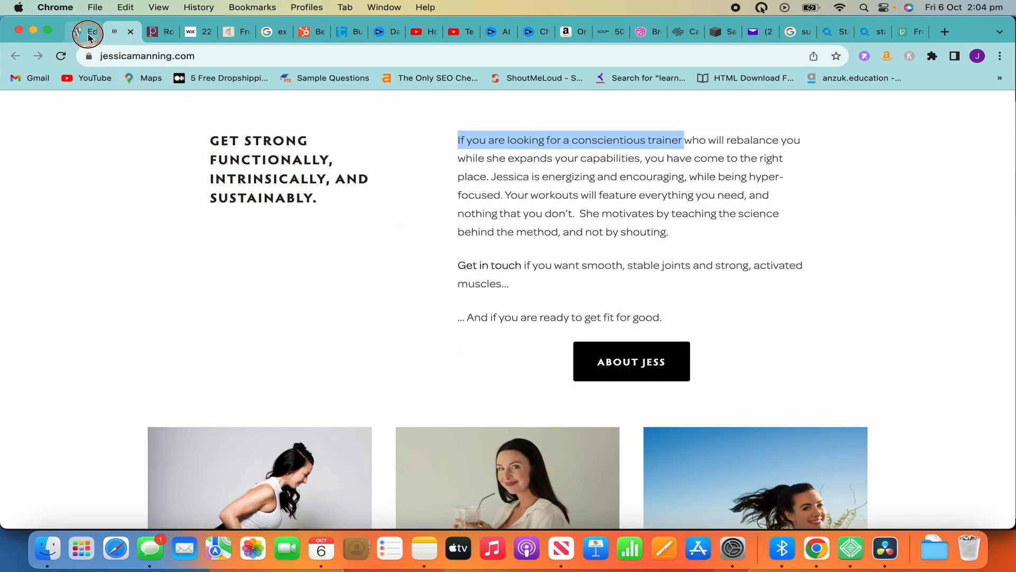
pyautogui.click(88, 36)
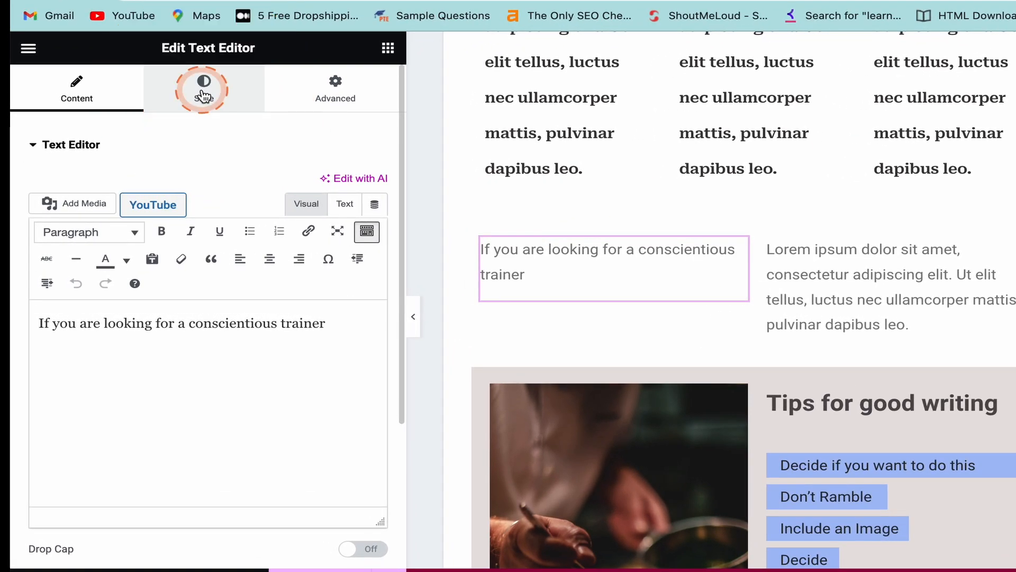
pyautogui.click(203, 95)
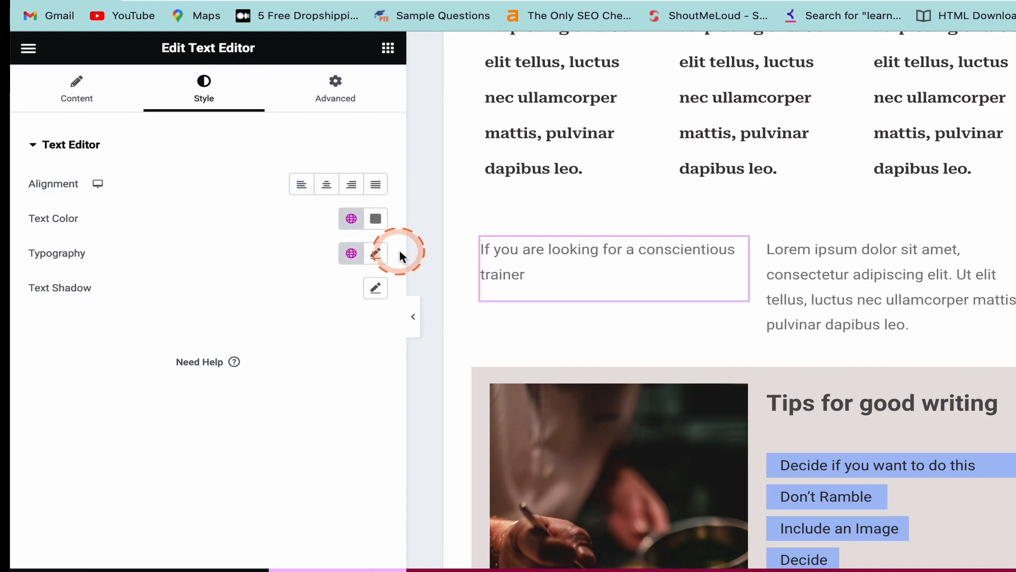
pyautogui.click(376, 255)
pyautogui.scroll(-1, 236, 468)
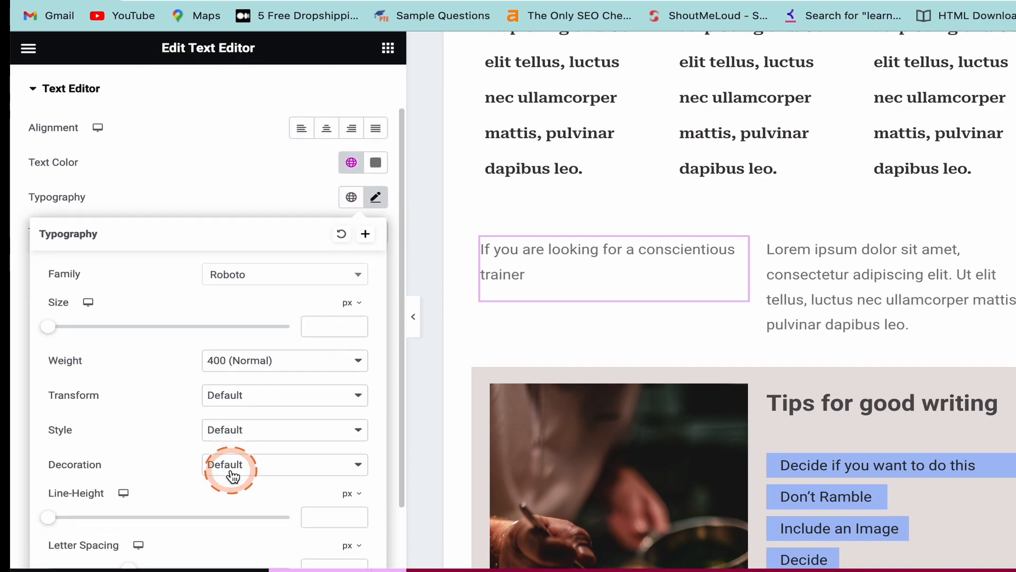
pyautogui.click(271, 374)
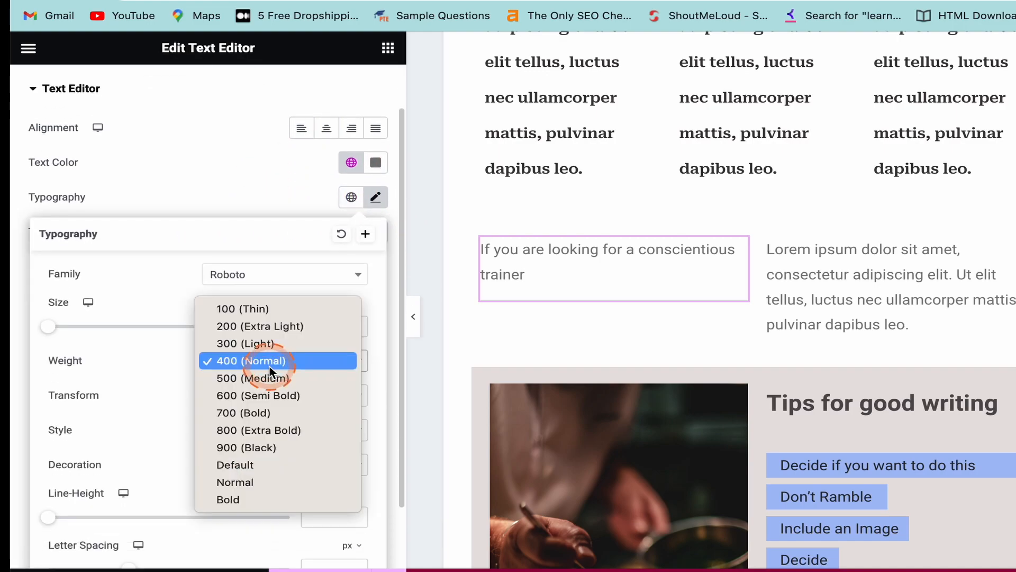
pyautogui.click(260, 426)
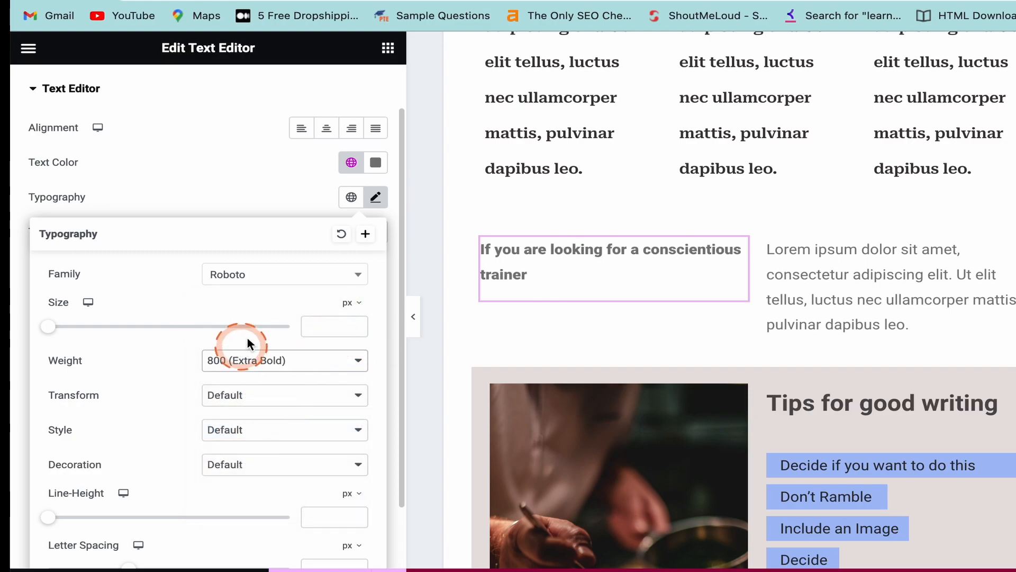
# Step: Change the text color of the first column's "conscientious trainer" text to near-black
pyautogui.click(375, 162)
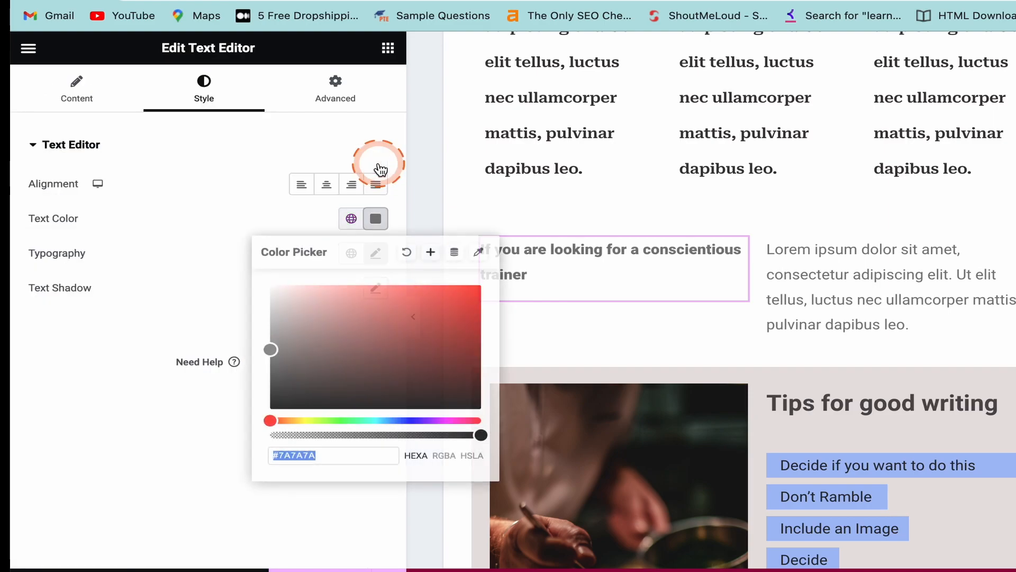
pyautogui.moveTo(269, 348); pyautogui.dragTo(289, 385)
pyautogui.click(227, 202)
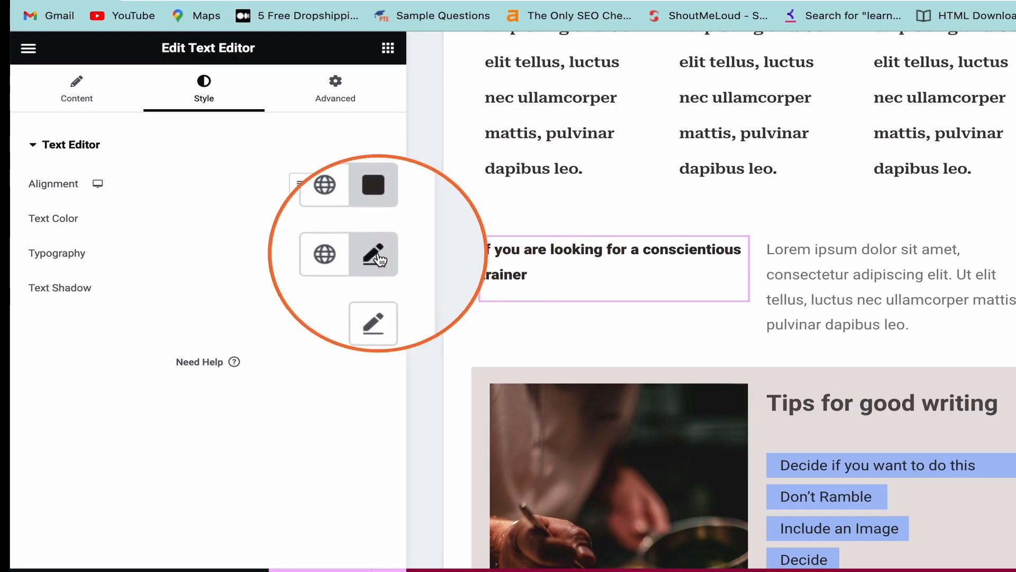
# Step: Set the font size of the first column's "conscientious trainer" text to 29 px
pyautogui.click(376, 254)
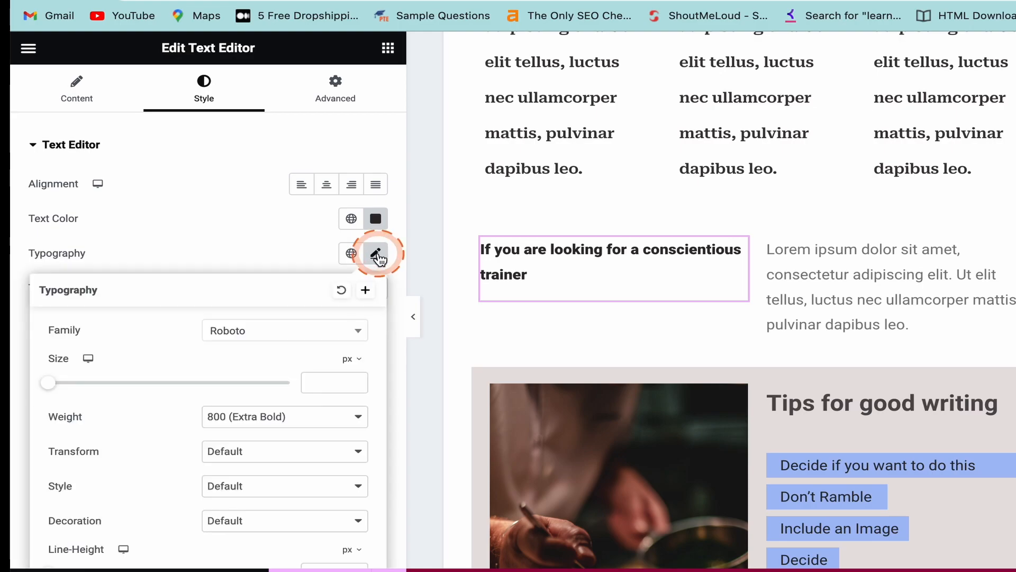
pyautogui.scroll(-3, 224, 359)
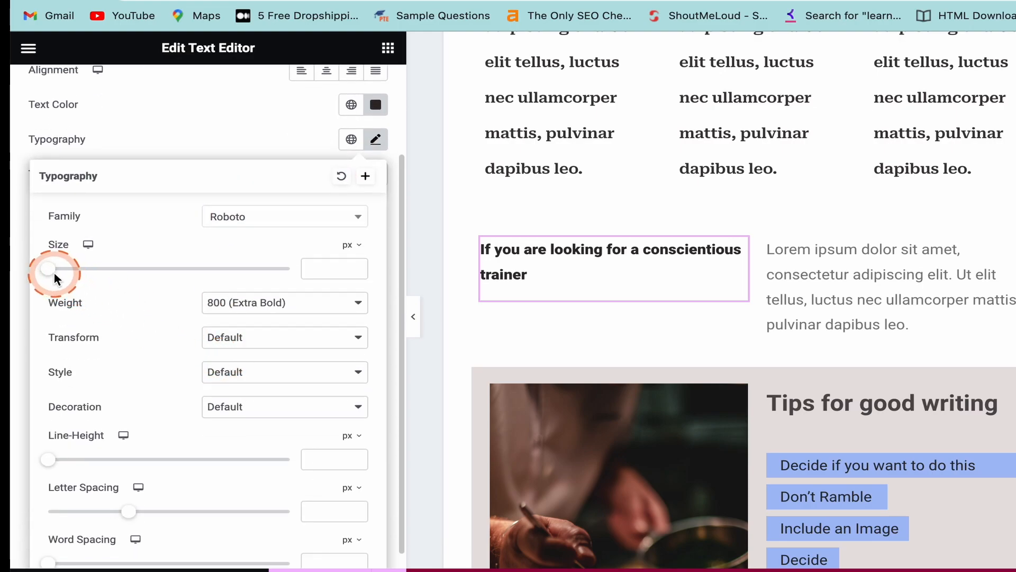
pyautogui.click(48, 275)
pyautogui.moveTo(49, 275); pyautogui.dragTo(82, 273)
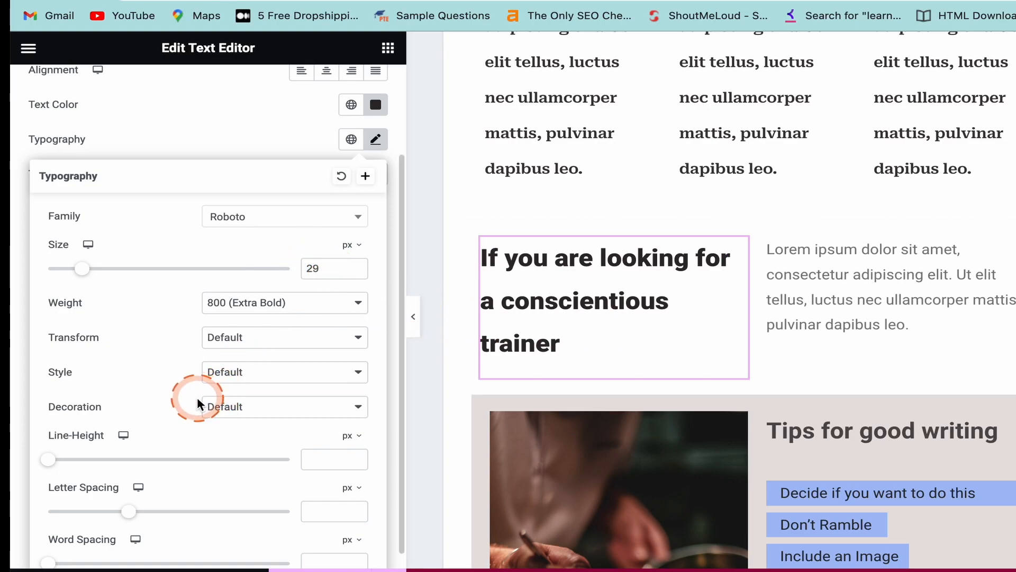
pyautogui.scroll(-1, 200, 404)
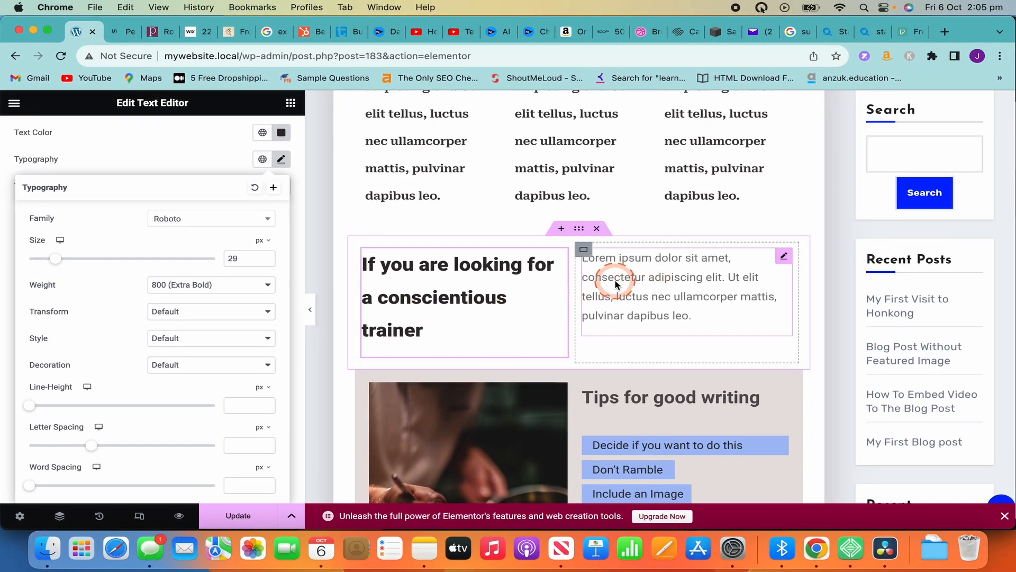
# Step: Replace the second column's placeholder text with the example website's three paragraphs, from "If you are looking for" to "get fit for good."
pyautogui.click(651, 272)
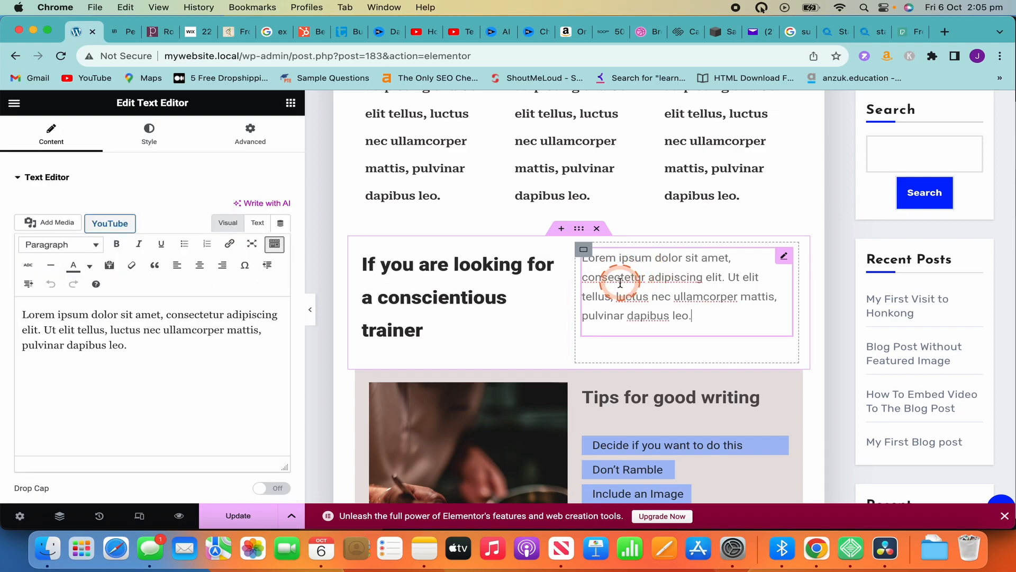
pyautogui.click(132, 26)
pyautogui.click(679, 325)
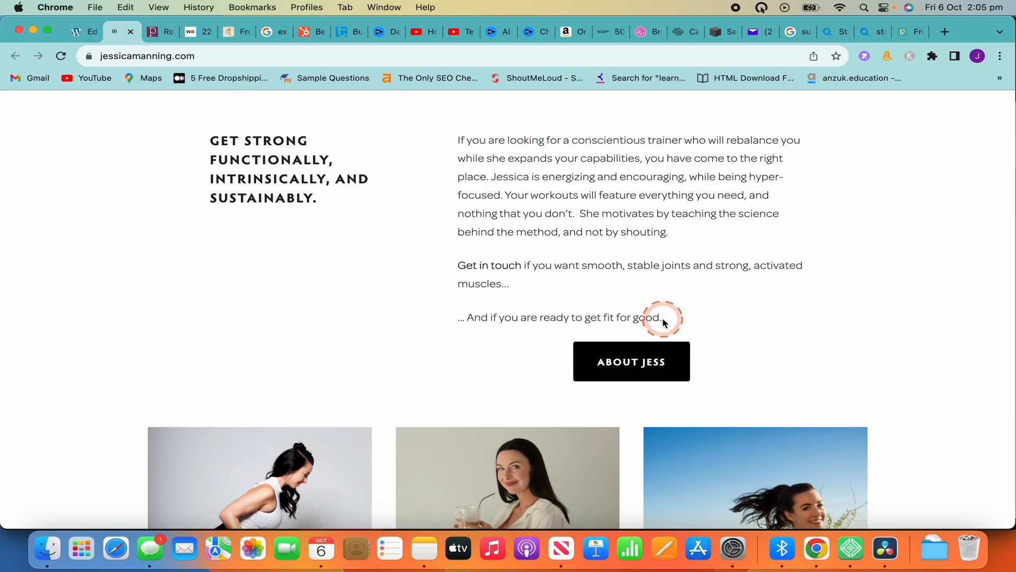
pyautogui.moveTo(663, 319); pyautogui.dragTo(465, 139)
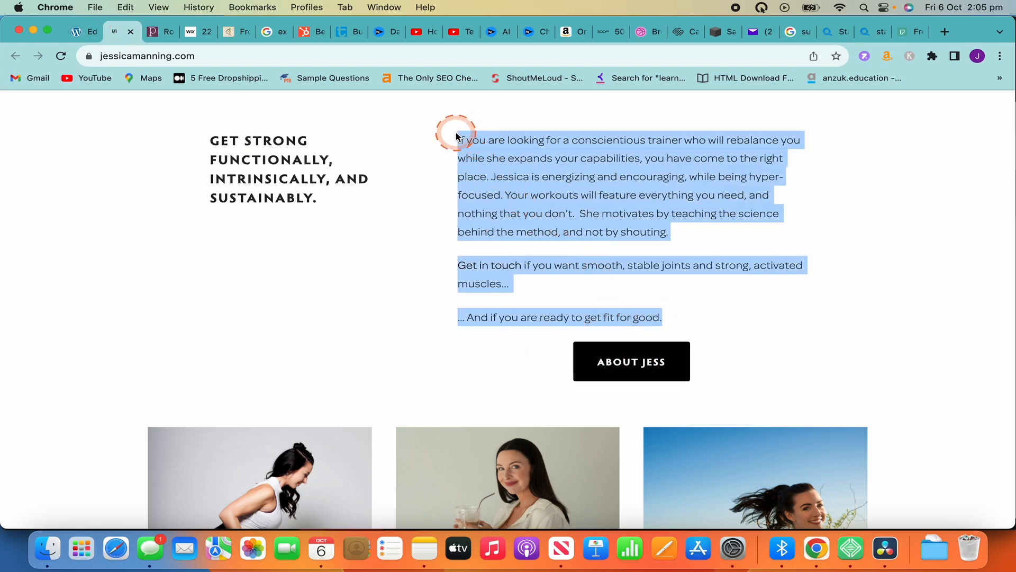
pyautogui.click(92, 32)
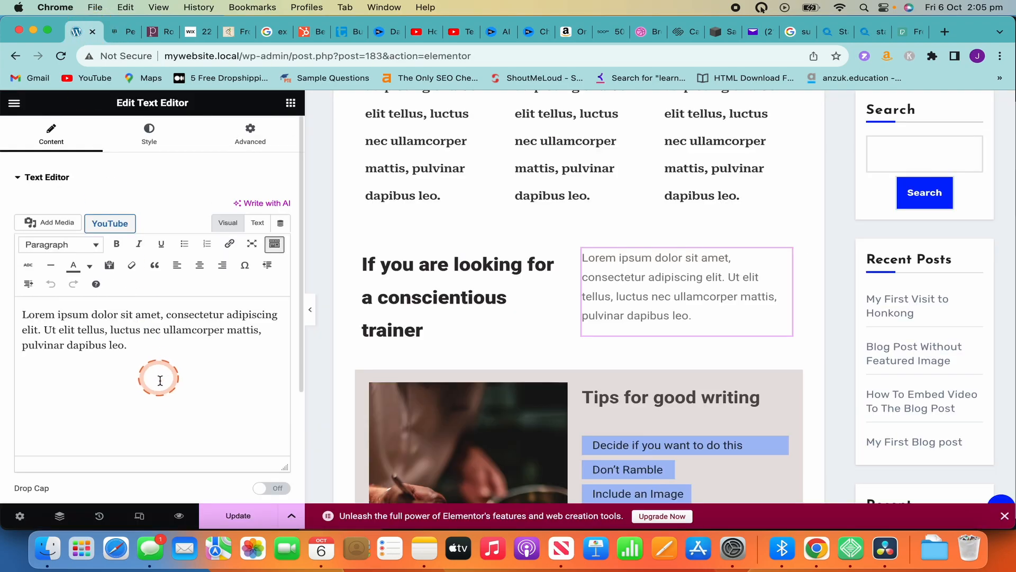
pyautogui.moveTo(136, 347); pyautogui.dragTo(33, 313)
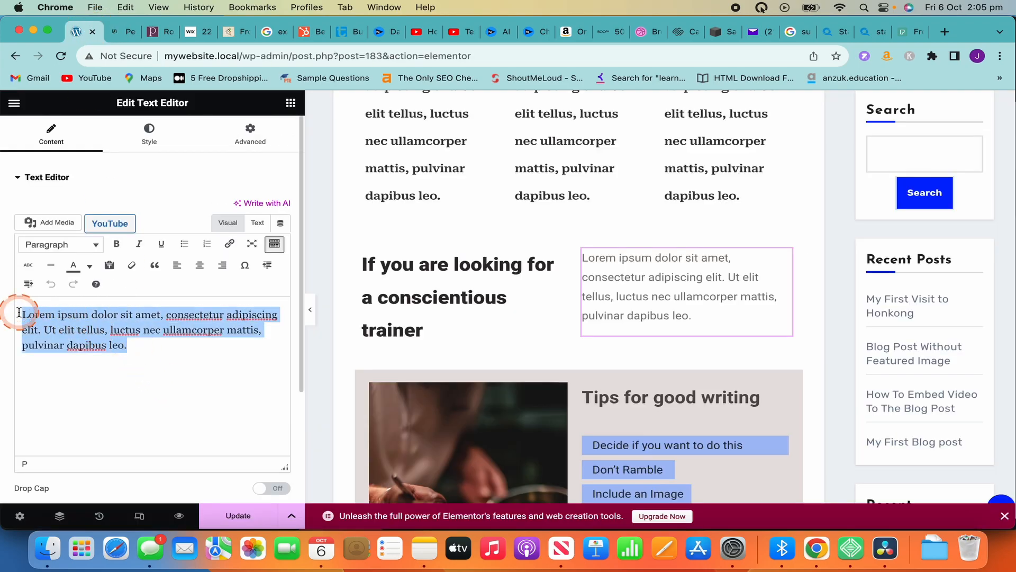
pyautogui.write('If you are looking for a conscientious trainer who will rebalance you while she expands your capabilities, you have come to the right place. Jessica is energizing and encouraging, while being hyper-focused. Your workouts will feature everything you need, and nothing that you don’t. She motivates by teaching the science behind the method, and not by shouting. Get in touch if you want smooth, stable joints and strong, activated muscles... ... And if you are ready to get fit for good.')
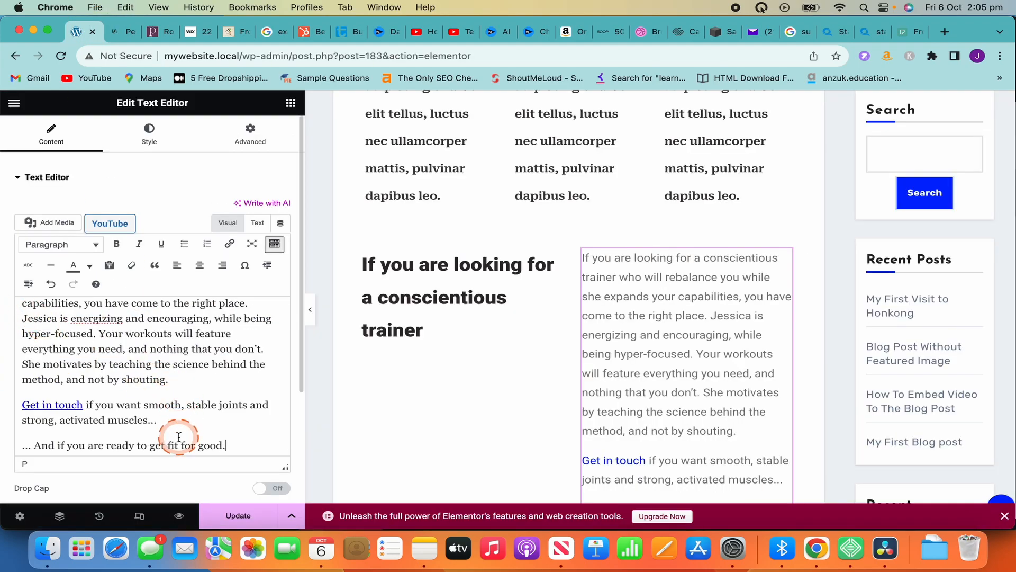
# Step: Set the text color of the second column's paragraphs to the near-black #242121F7
pyautogui.scroll(-1, 179, 430)
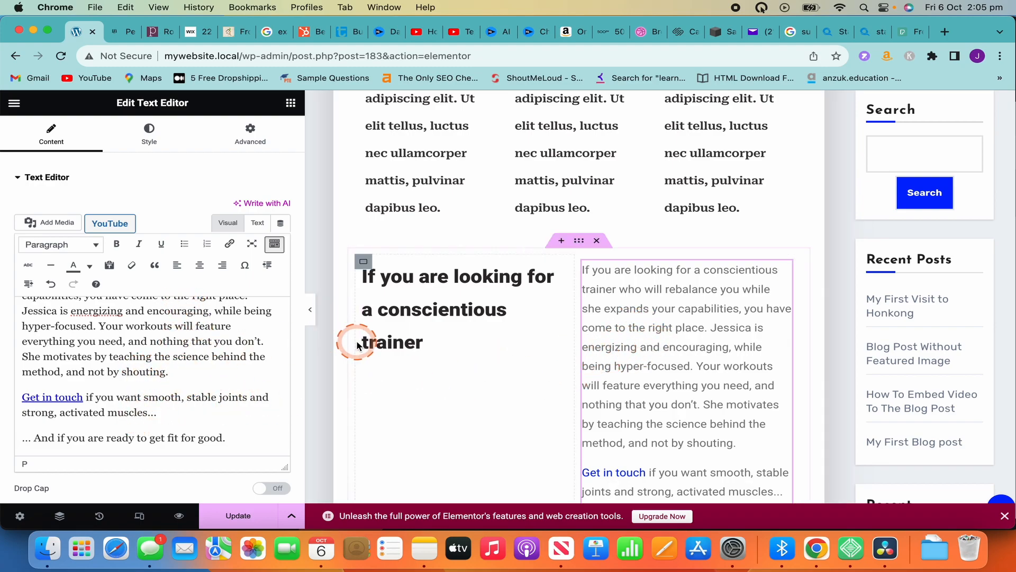
pyautogui.click(152, 141)
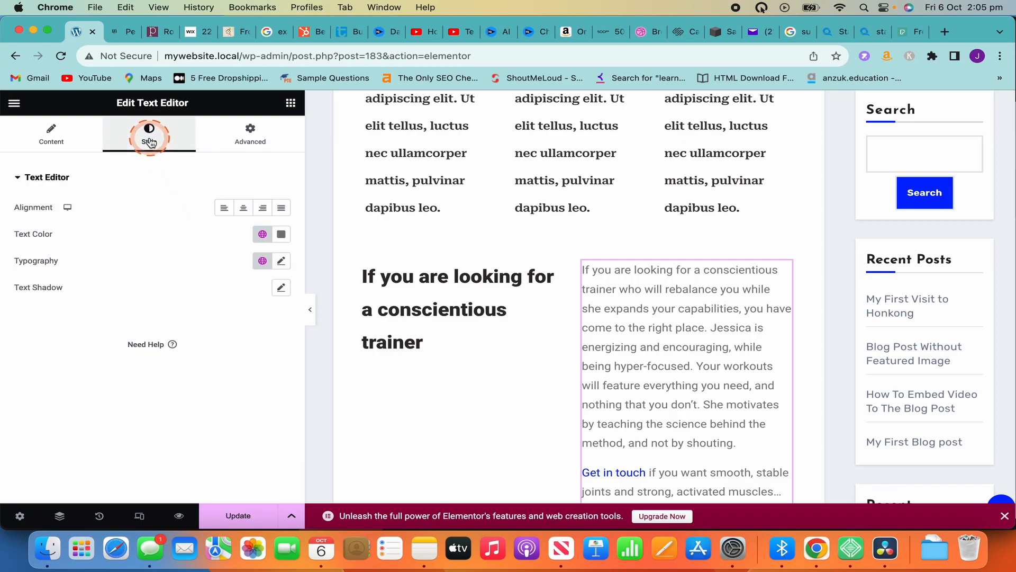
pyautogui.click(278, 240)
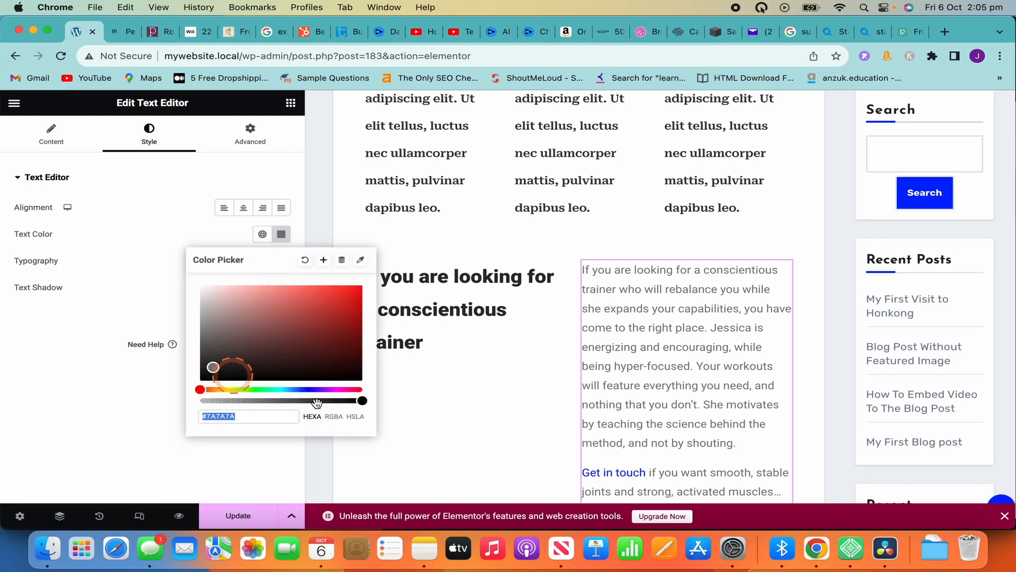
pyautogui.click(357, 401)
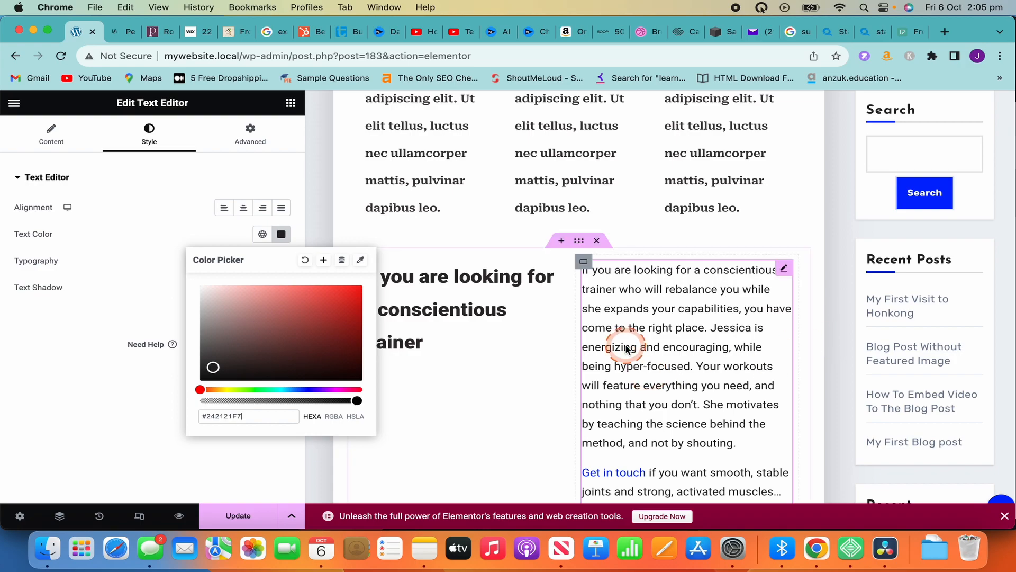
pyautogui.click(165, 185)
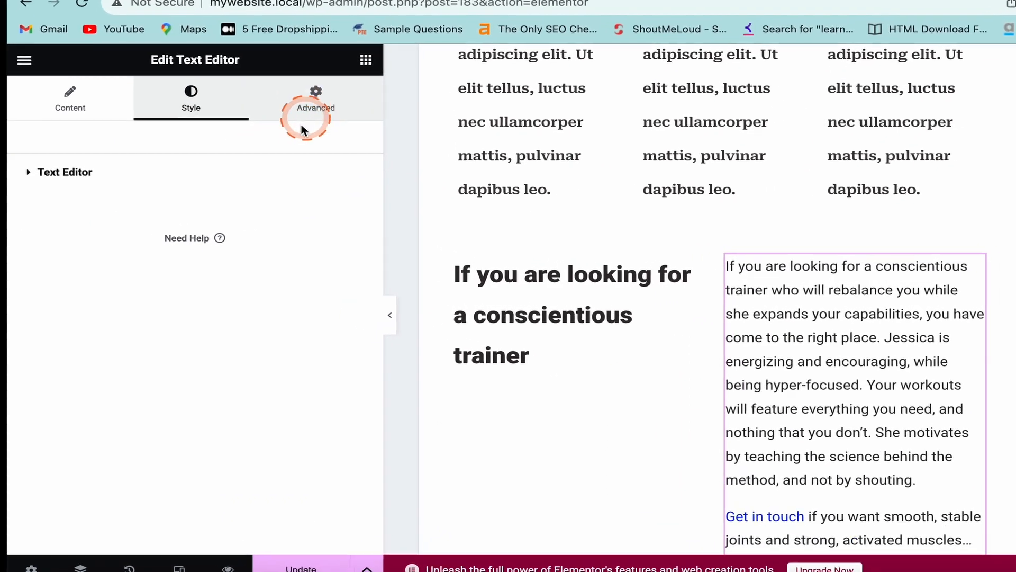
# Step: Set the padding of the second column's text widget to 10 px on all sides
pyautogui.click(274, 127)
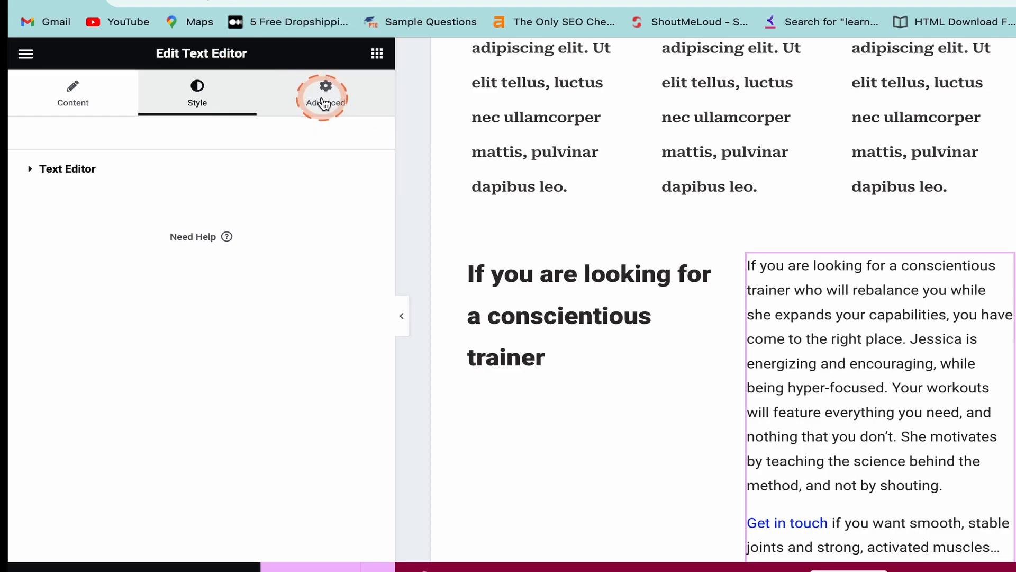
pyautogui.scroll(-5, 161, 374)
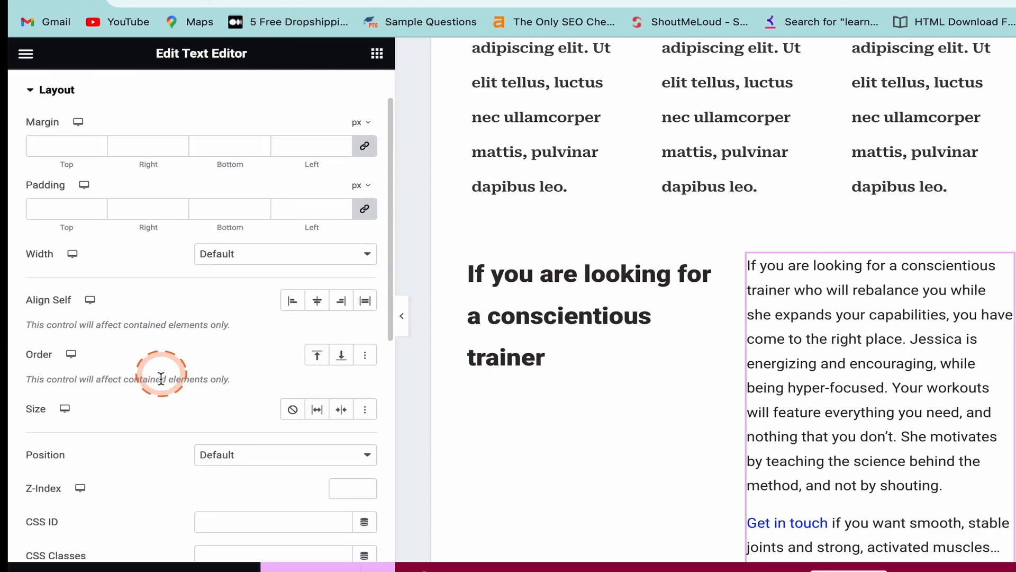
pyautogui.scroll(5, 143, 431)
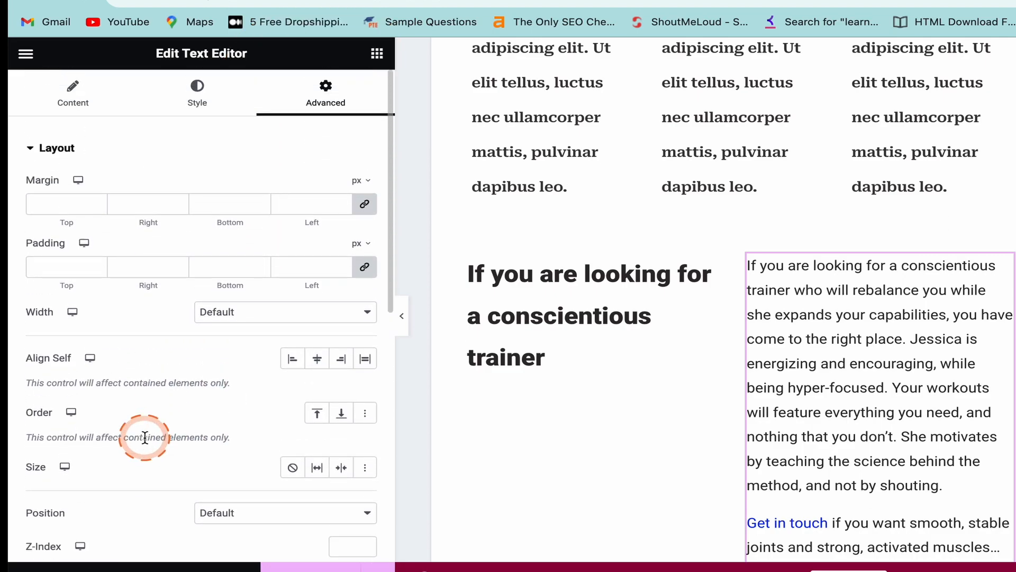
pyautogui.click(138, 270)
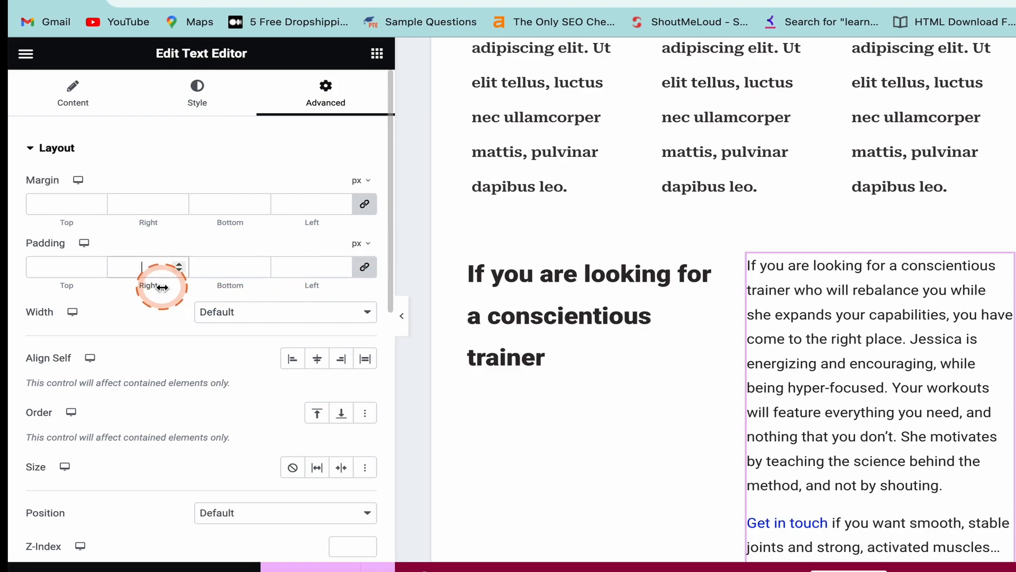
pyautogui.write('10')
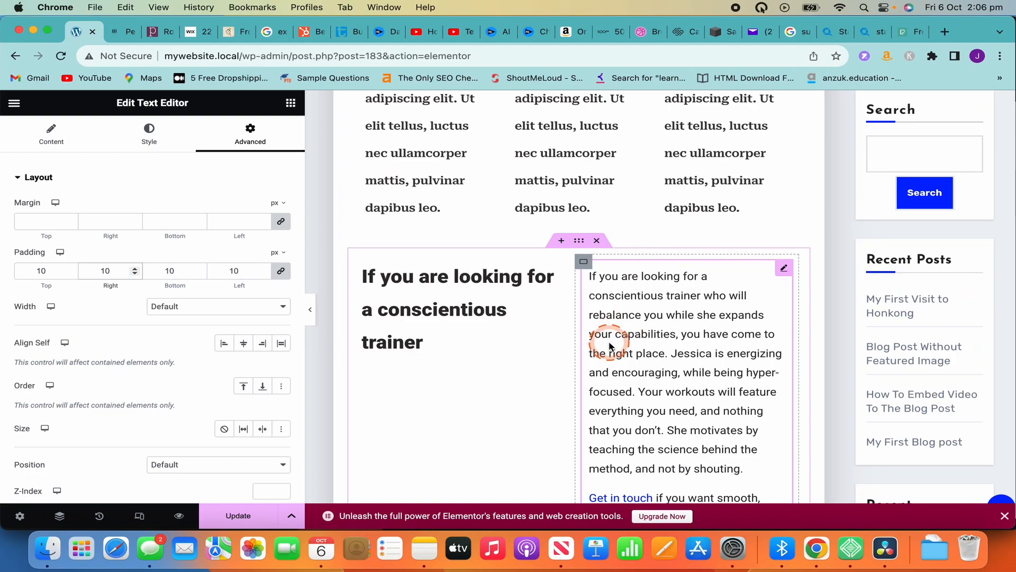
pyautogui.scroll(-2, 780, 355)
pyautogui.scroll(-1, 655, 366)
pyautogui.scroll(-2, 624, 370)
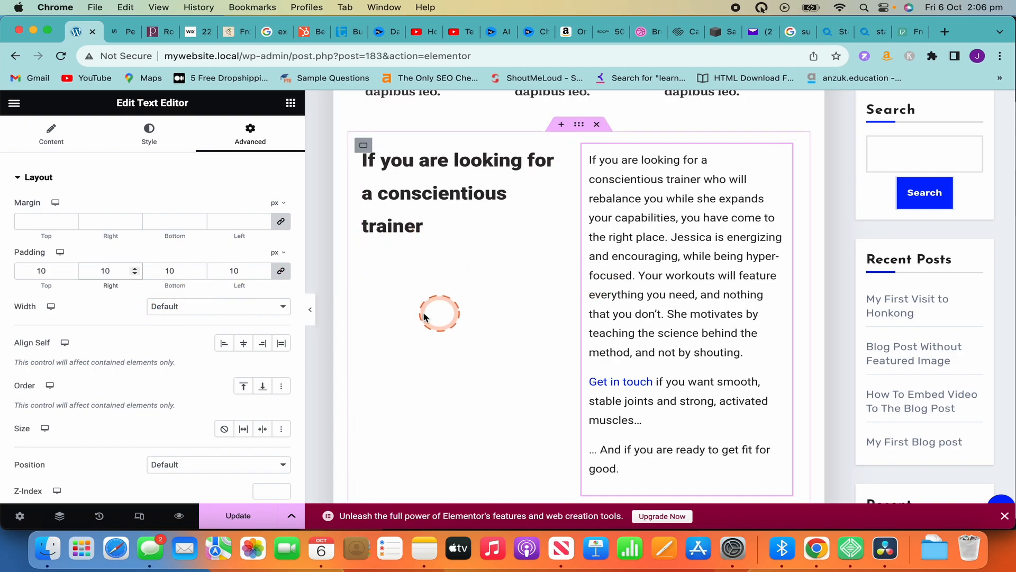
# Step: Set the padding of the first column's heading-style text widget to 15 px on all sides
pyautogui.scroll(1, 415, 302)
pyautogui.click(436, 218)
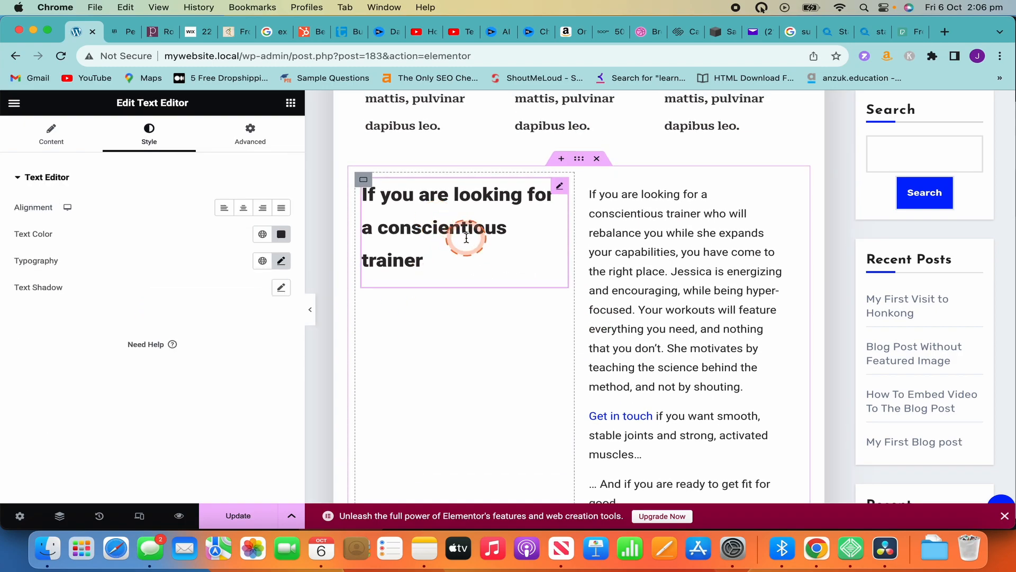
pyautogui.click(250, 133)
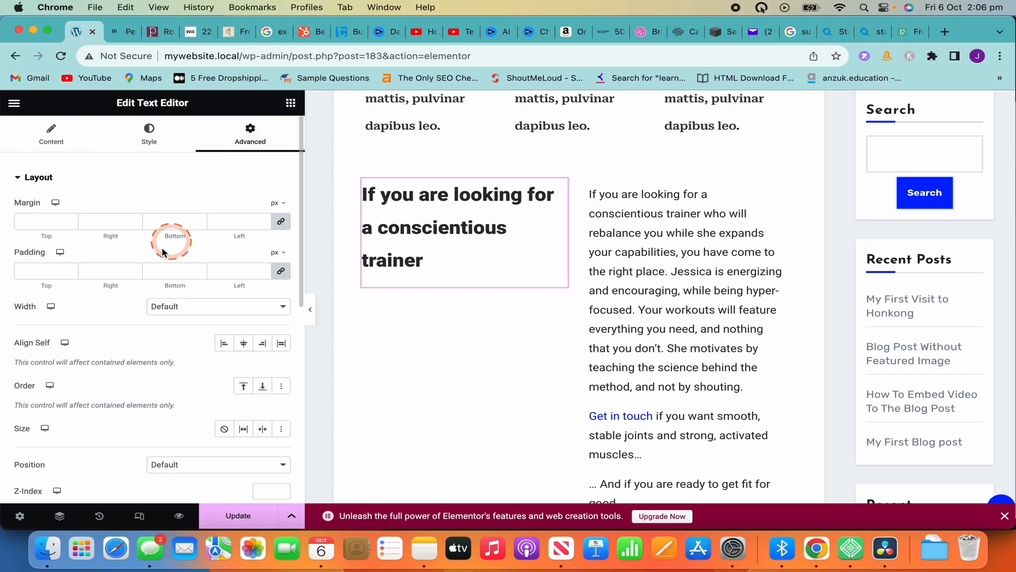
pyautogui.click(124, 268)
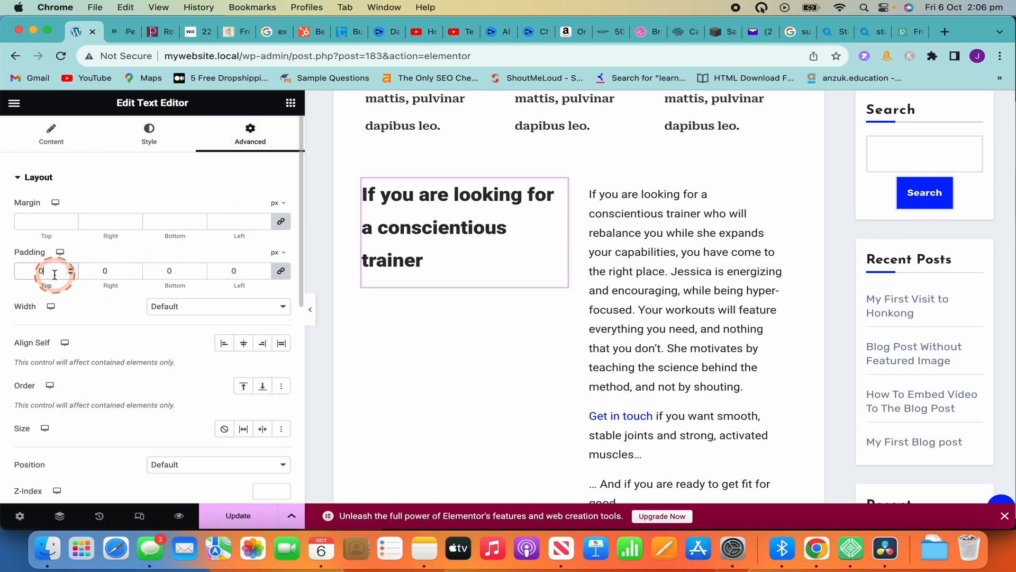
pyautogui.write('15')
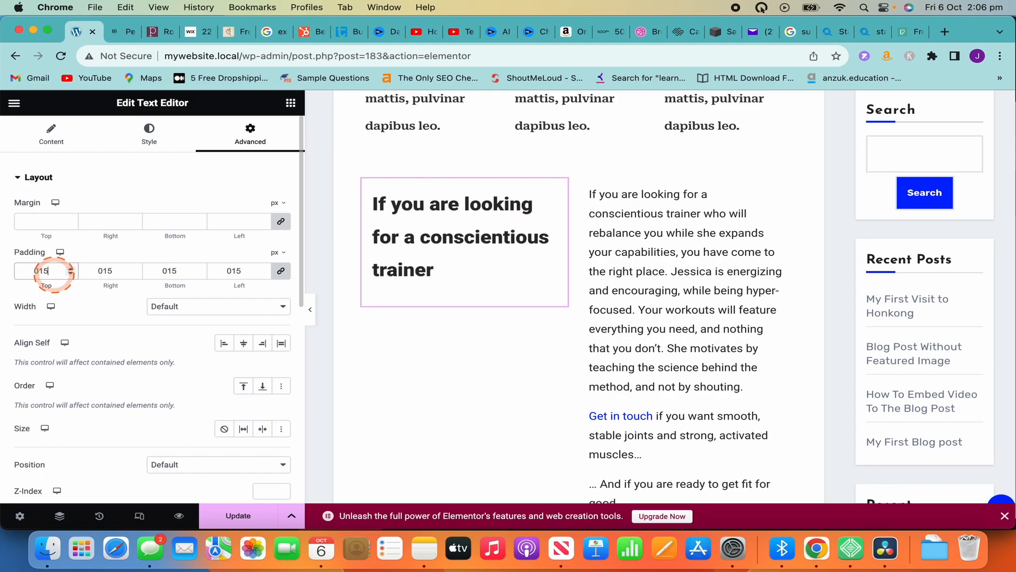
pyautogui.scroll(-1, 596, 291)
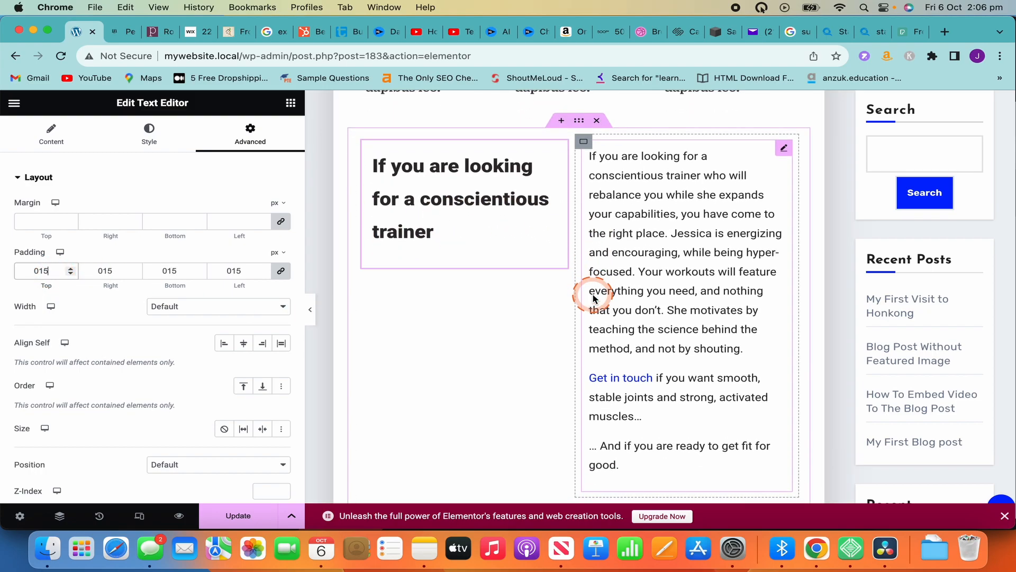
pyautogui.scroll(-2, 609, 281)
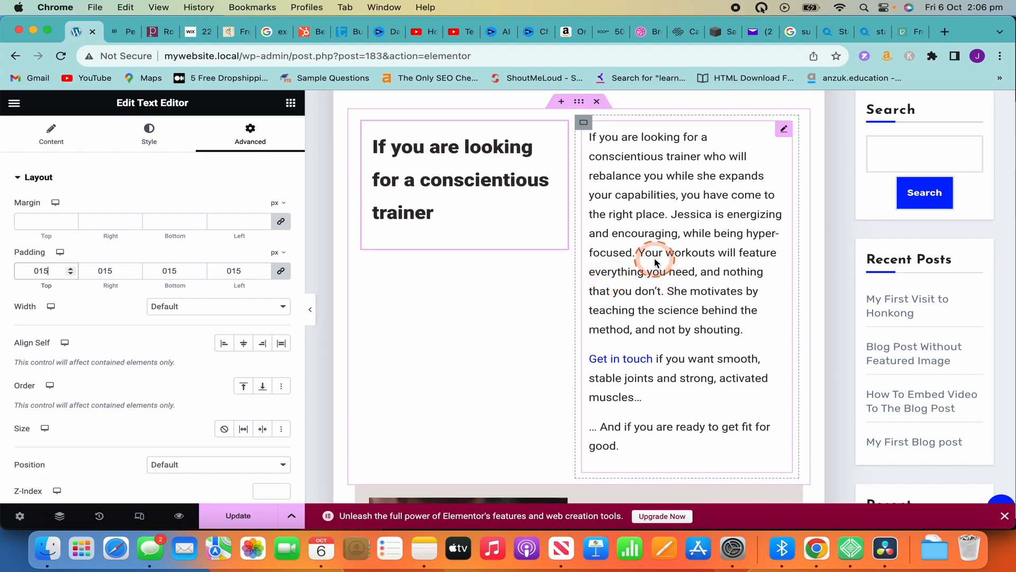
# Step: Set the letter spacing of the second column's paragraphs to 0.9 px
pyautogui.click(632, 261)
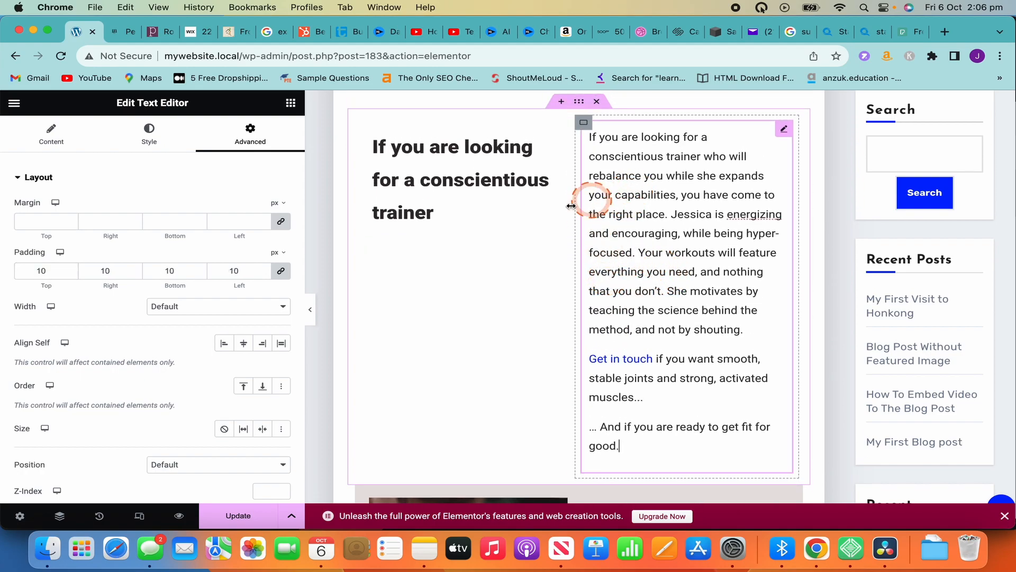
pyautogui.click(152, 139)
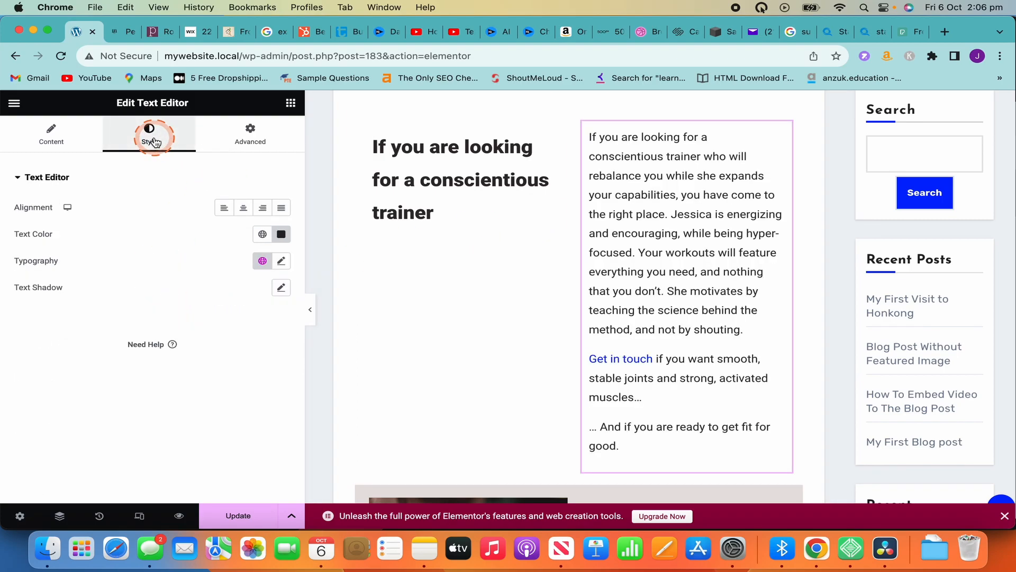
pyautogui.click(280, 265)
pyautogui.scroll(-1, 217, 358)
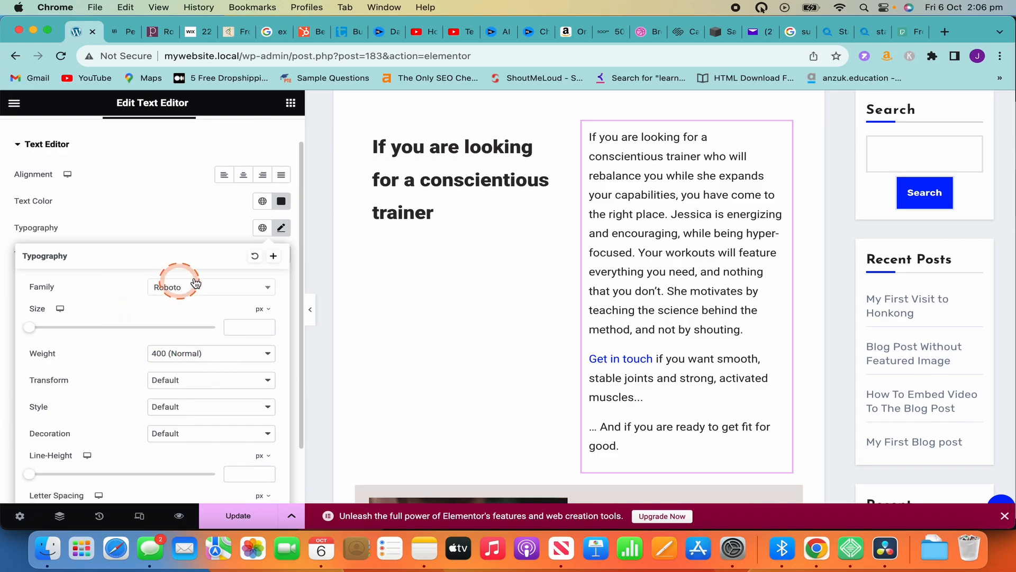
pyautogui.scroll(-1, 170, 394)
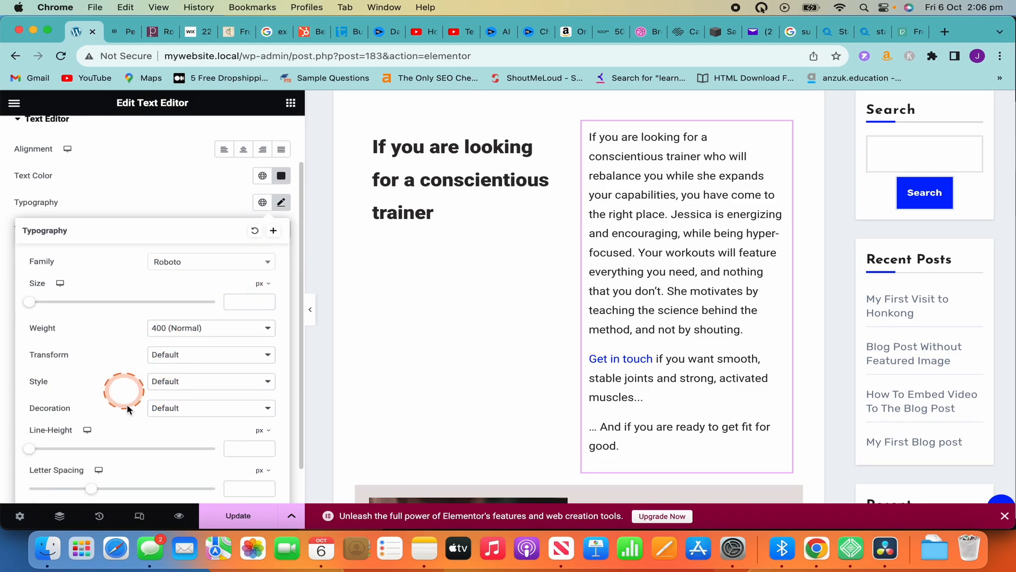
pyautogui.scroll(-2, 129, 411)
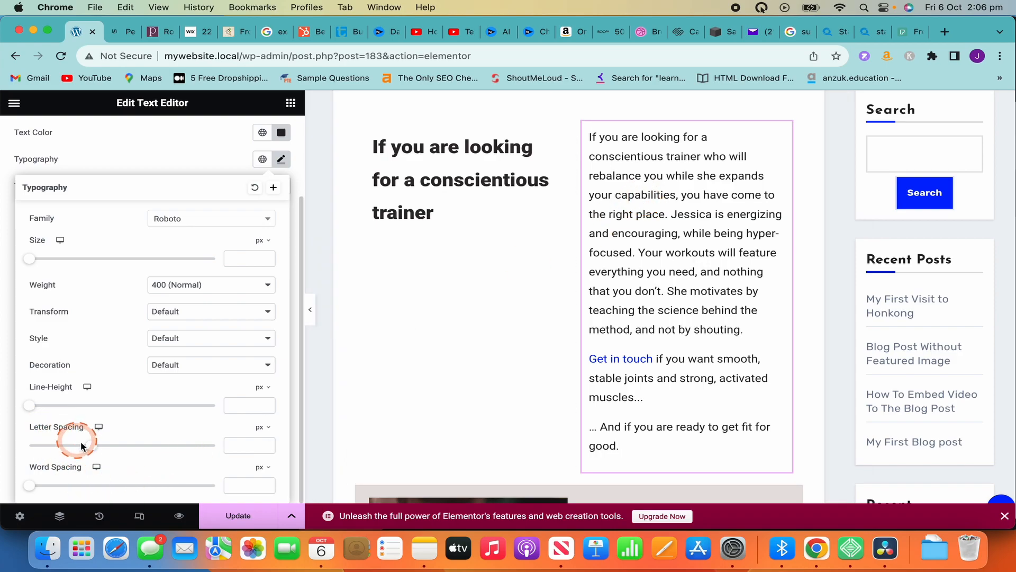
pyautogui.moveTo(94, 450); pyautogui.dragTo(106, 447)
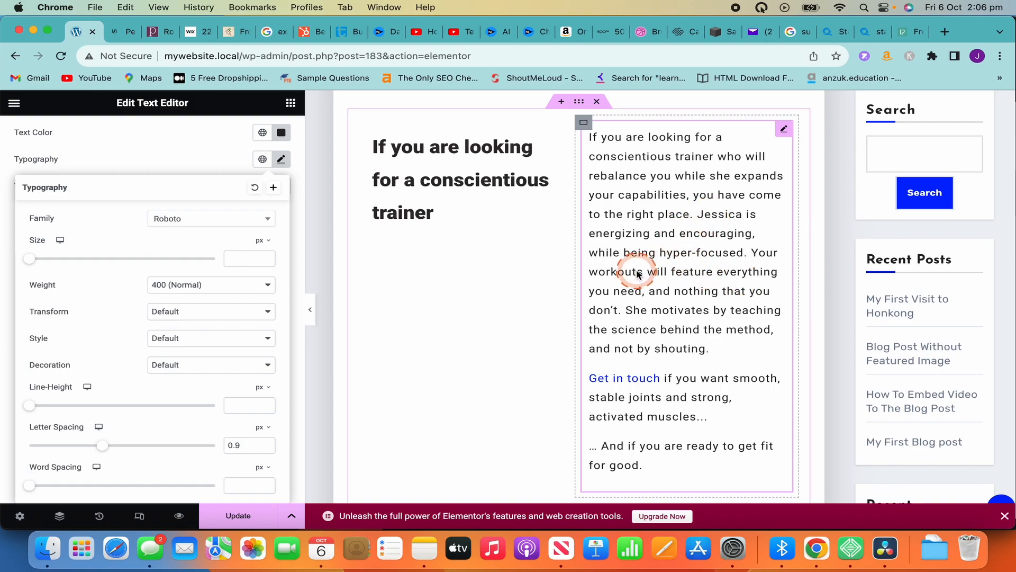
pyautogui.scroll(-1, 638, 275)
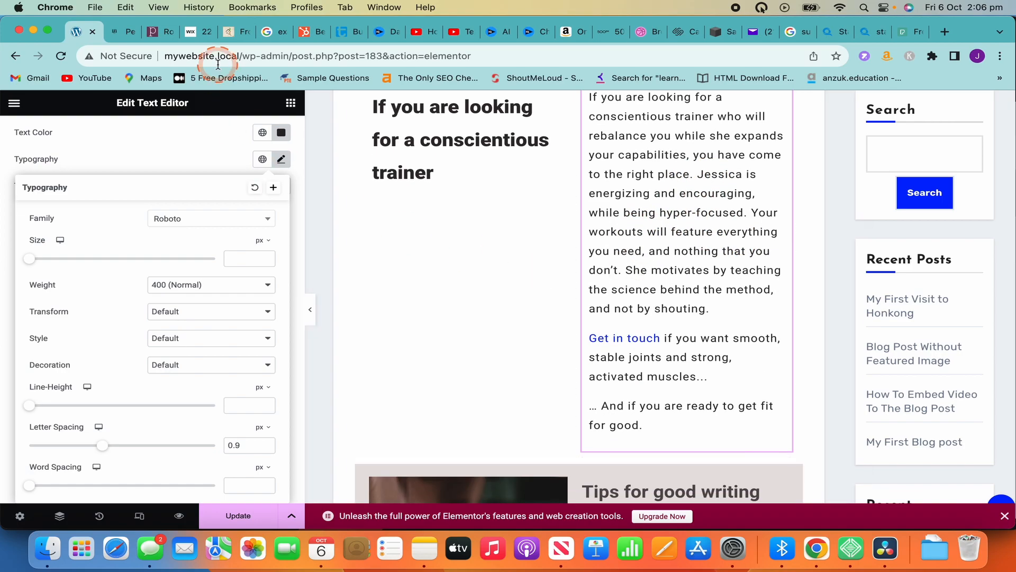
# Step: Preview the post's changes and compare its two-column text section with the same section on the example website
pyautogui.click(125, 31)
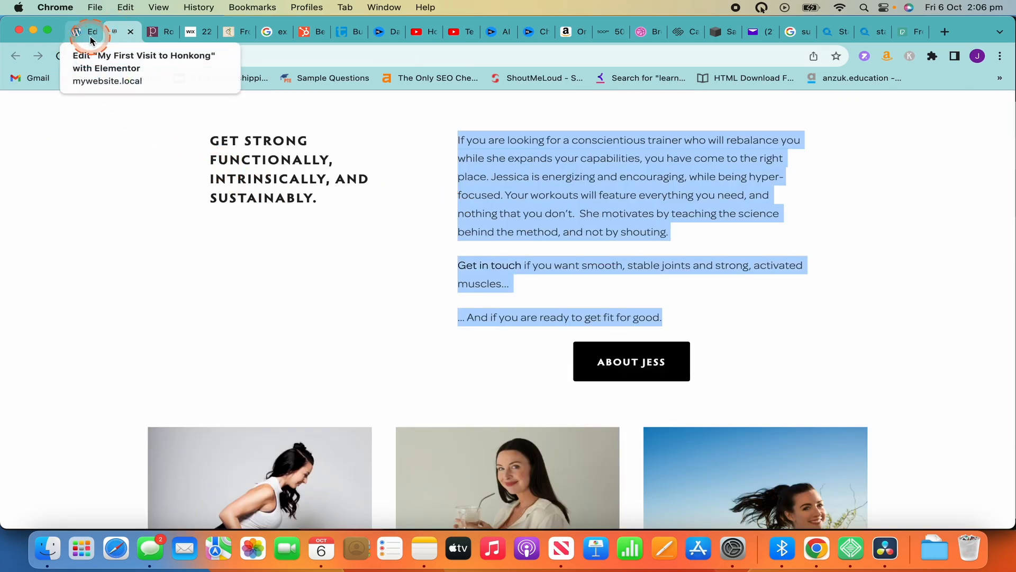
pyautogui.click(93, 38)
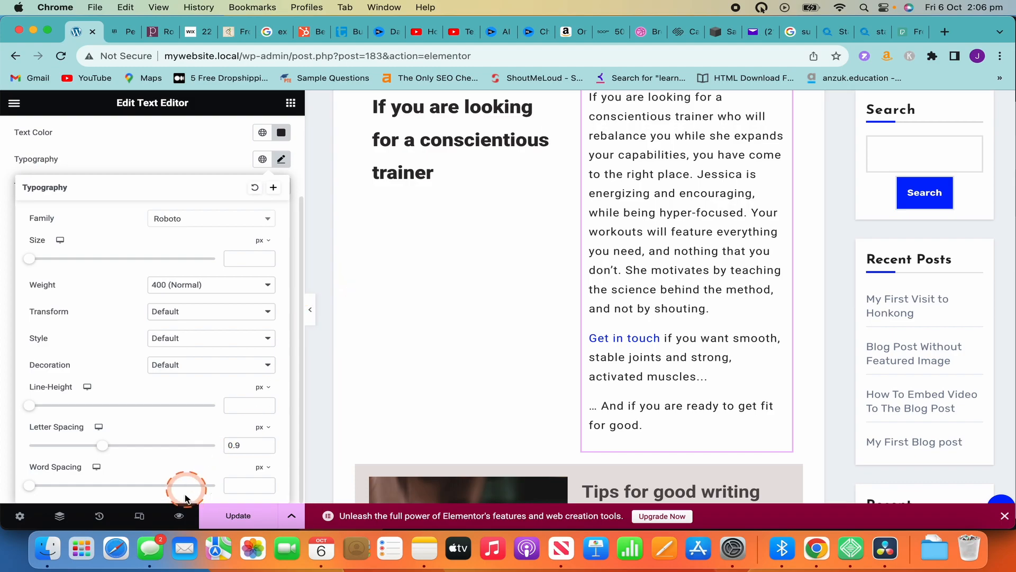
pyautogui.click(180, 517)
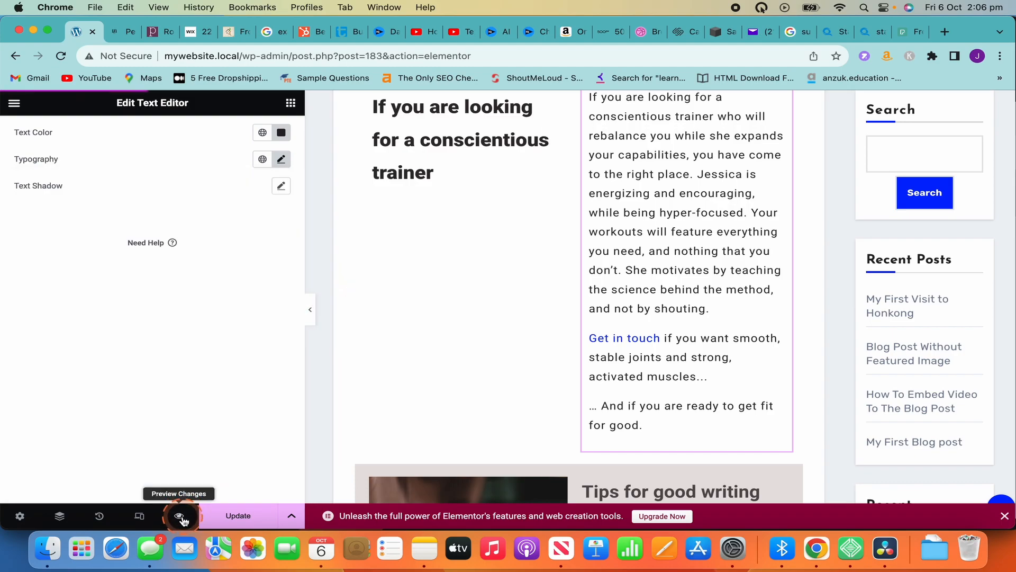
pyautogui.scroll(-5, 324, 428)
pyautogui.scroll(-10, 324, 428)
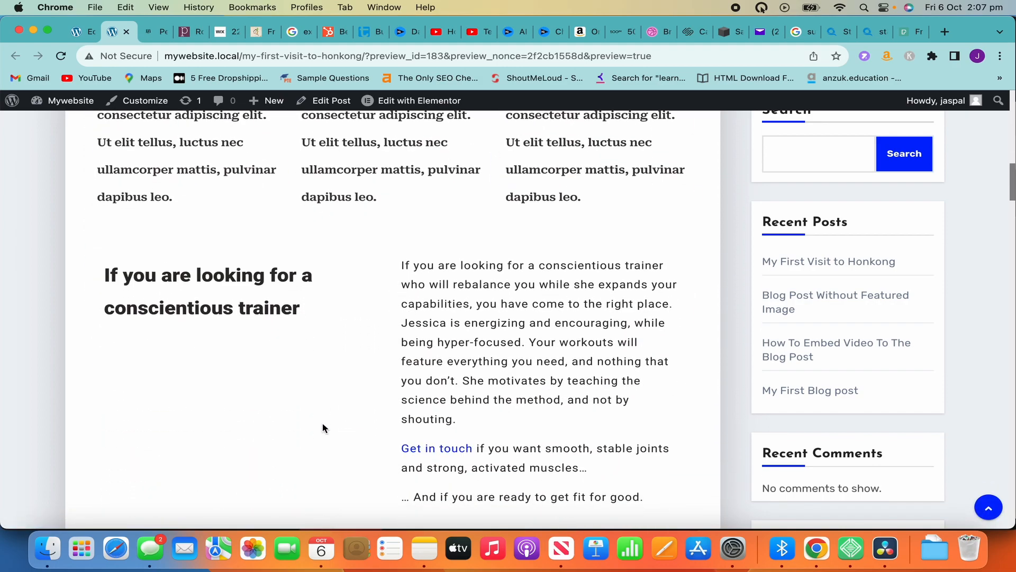
pyautogui.scroll(-2, 397, 374)
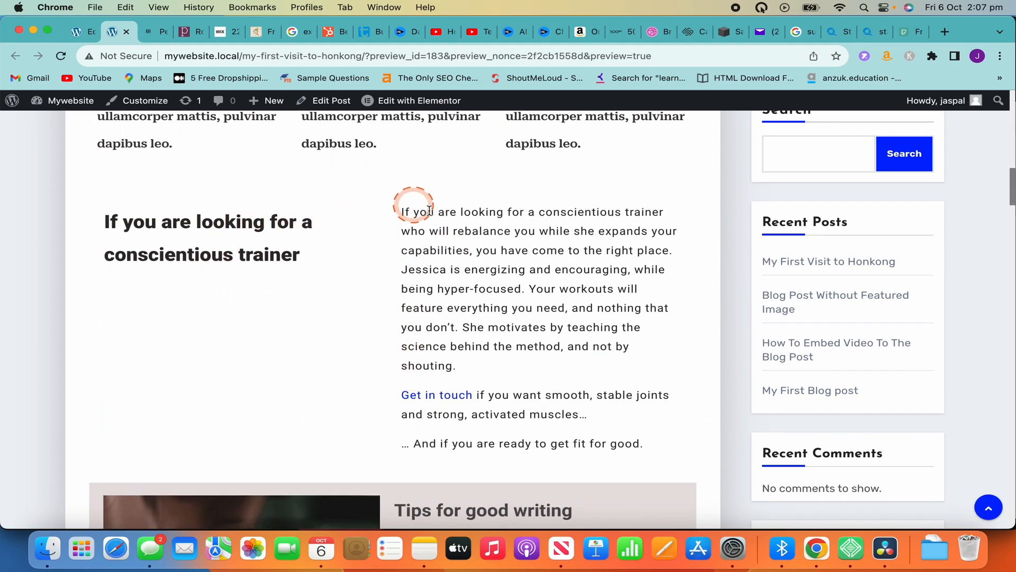
pyautogui.click(147, 32)
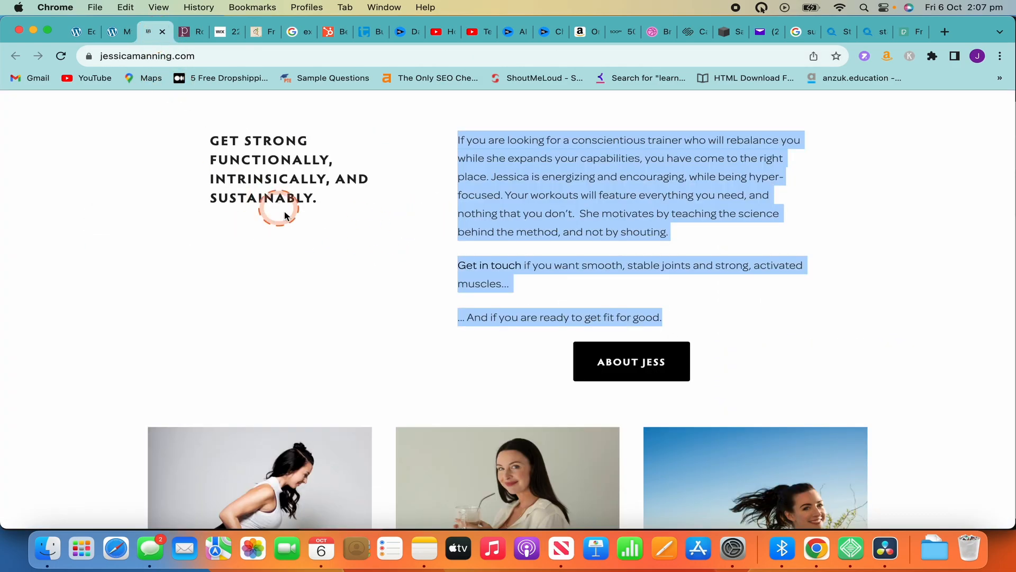
pyautogui.click(121, 42)
pyautogui.click(153, 261)
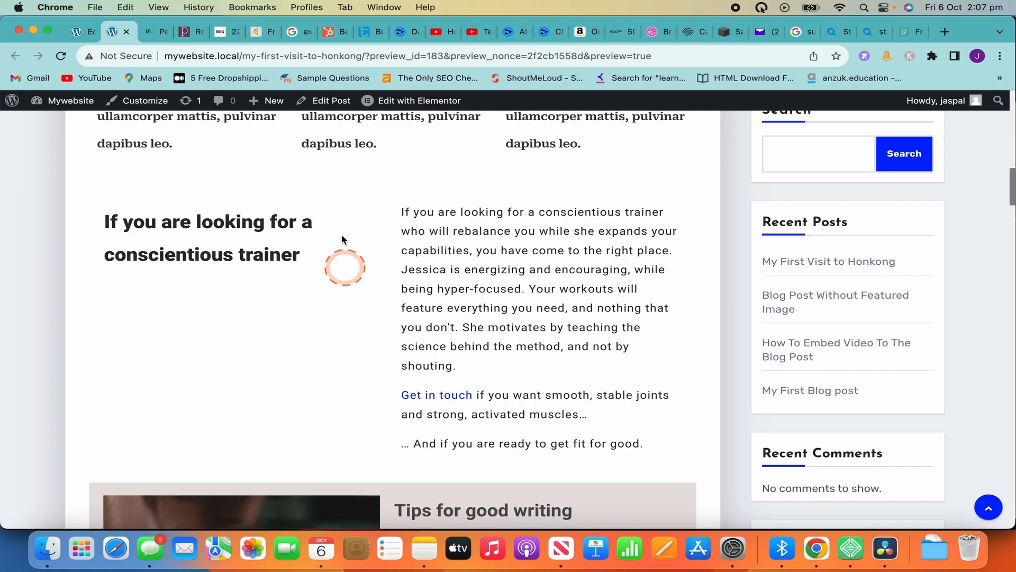
# Step: Back in the editor, narrow the heading column to about 41.5% and widen the paragraph column toward the section's outer edge
pyautogui.click(78, 36)
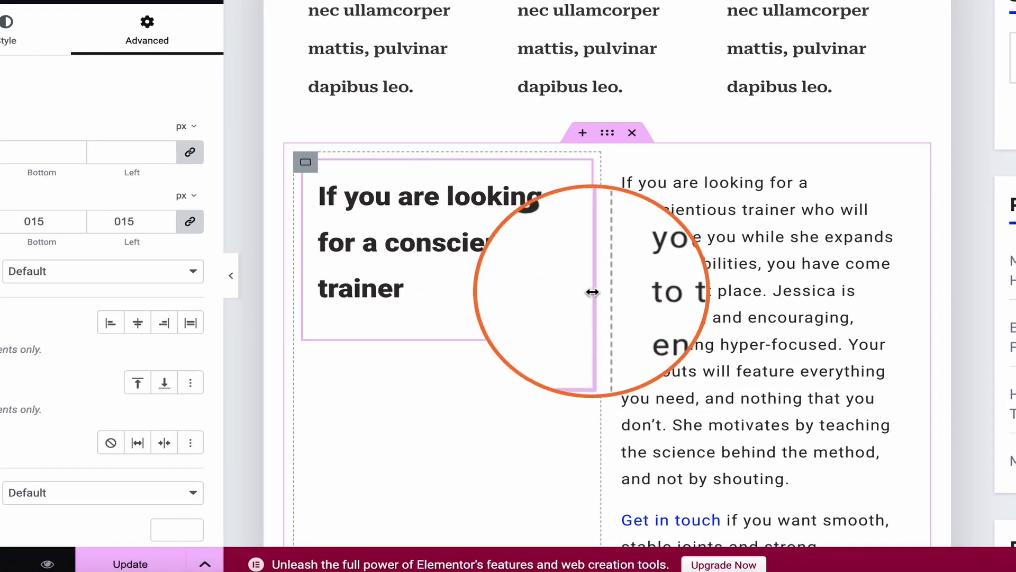
pyautogui.moveTo(590, 277); pyautogui.dragTo(564, 281)
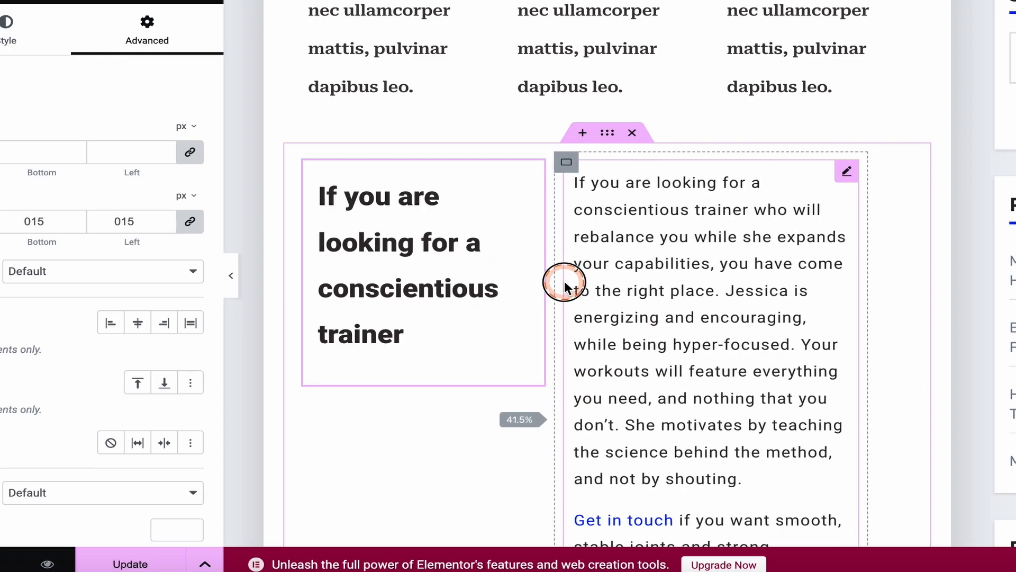
pyautogui.click(752, 326)
pyautogui.moveTo(864, 324); pyautogui.dragTo(922, 320)
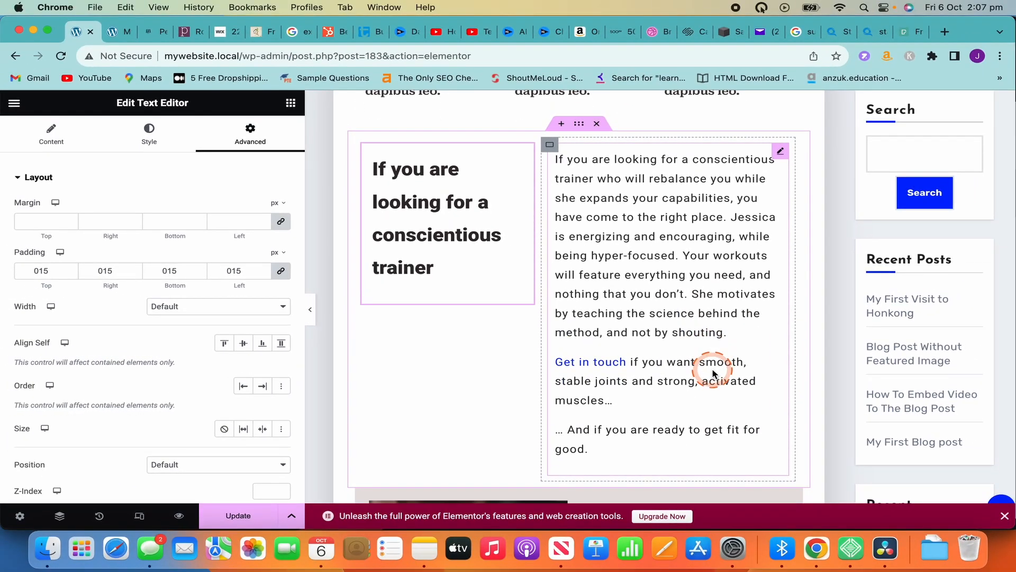
pyautogui.scroll(-1, 713, 373)
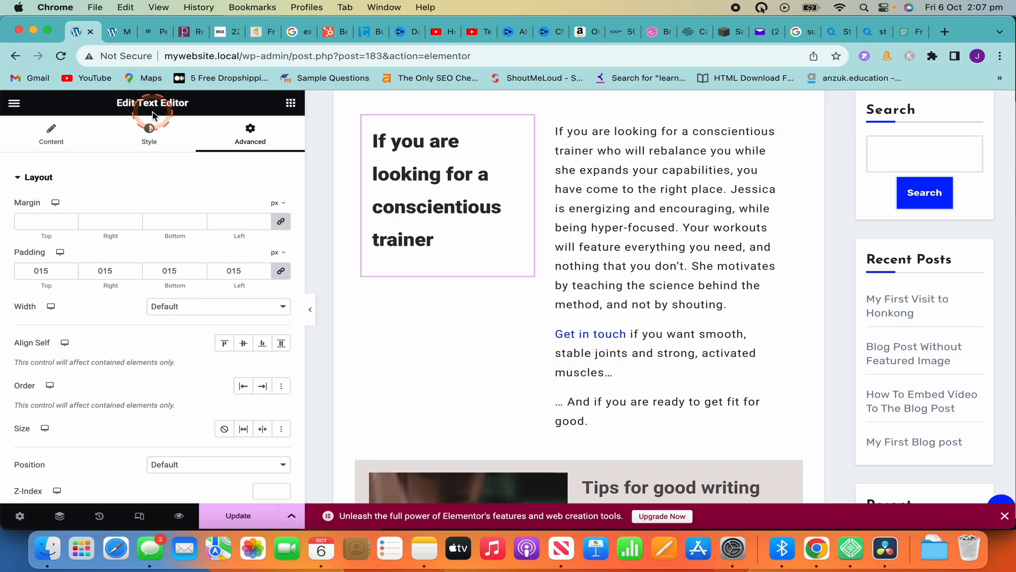
# Step: Reload the post preview and check the resized columns of the two-column text section
pyautogui.click(121, 33)
pyautogui.press('super+r')
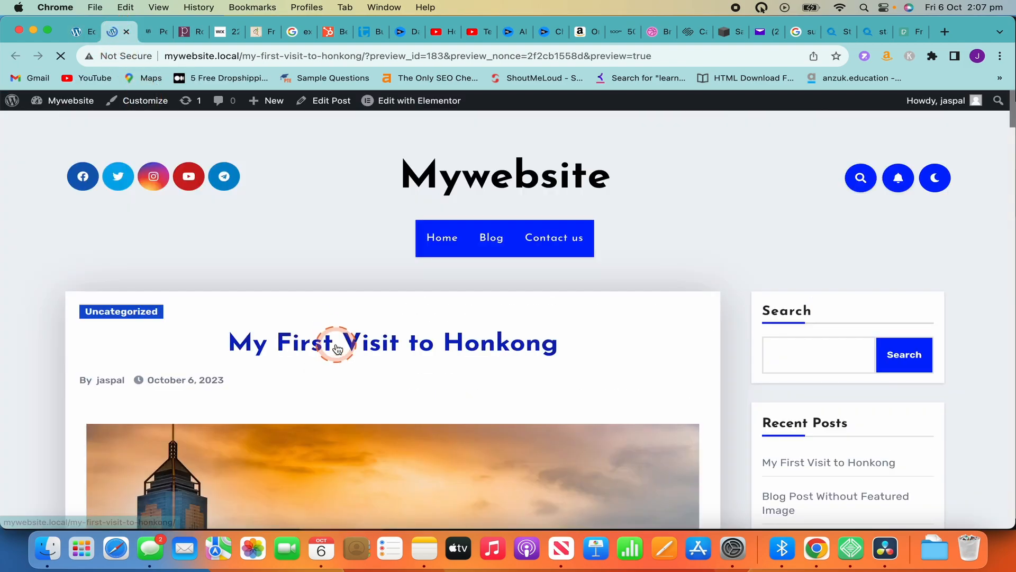
pyautogui.scroll(-15, 339, 355)
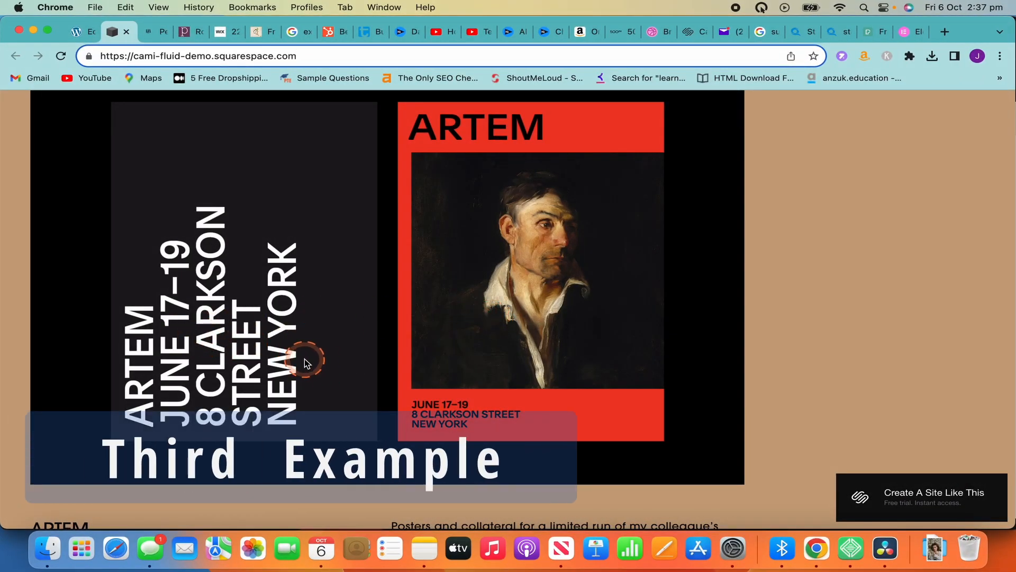
# Step: Following the ARTEM poster example, add a Text Editor widget to the empty container beside the portrait in the pink section
pyautogui.scroll(1, 241, 355)
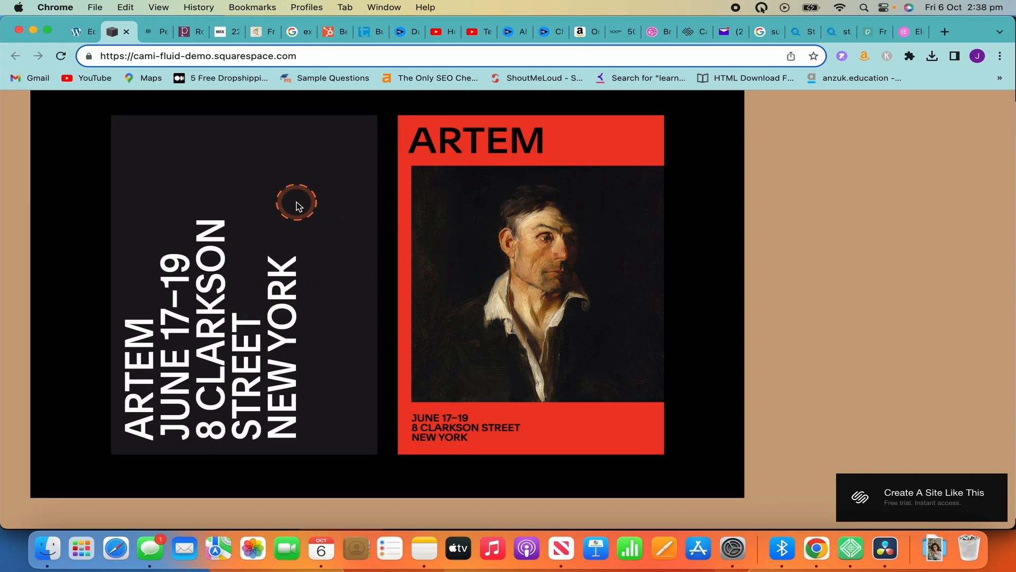
pyautogui.click(82, 34)
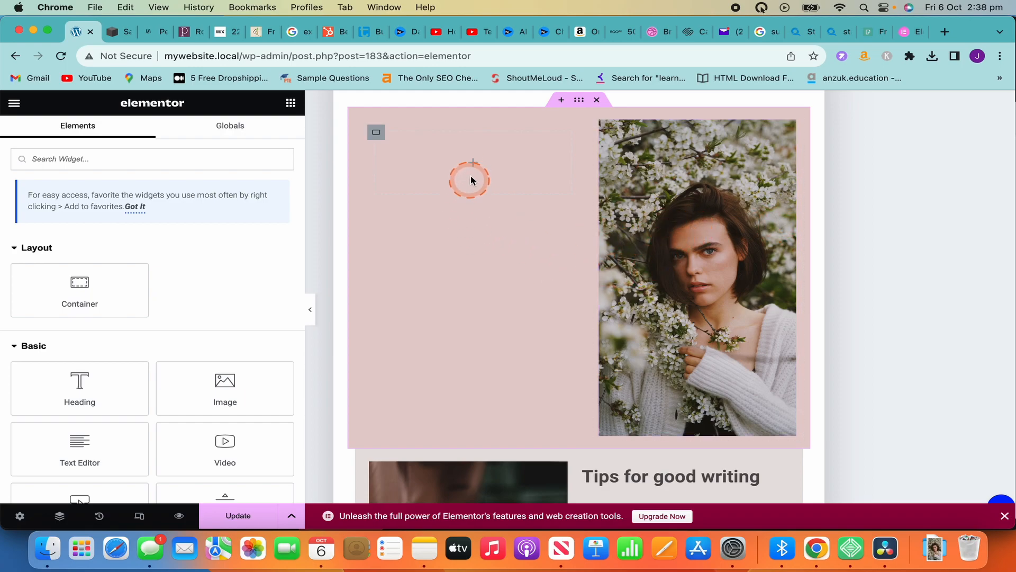
pyautogui.click(113, 33)
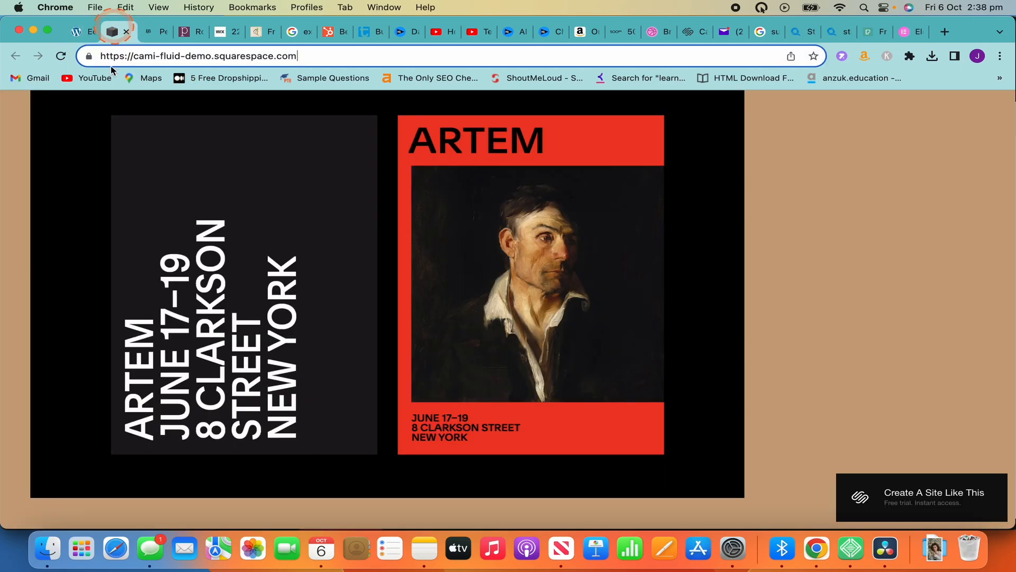
pyautogui.click(80, 32)
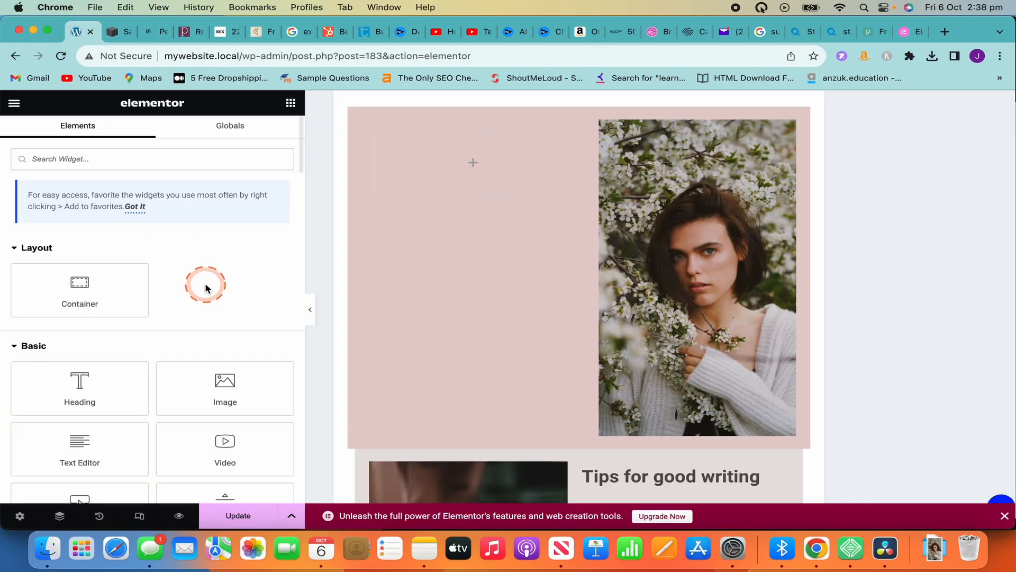
pyautogui.scroll(-3, 199, 309)
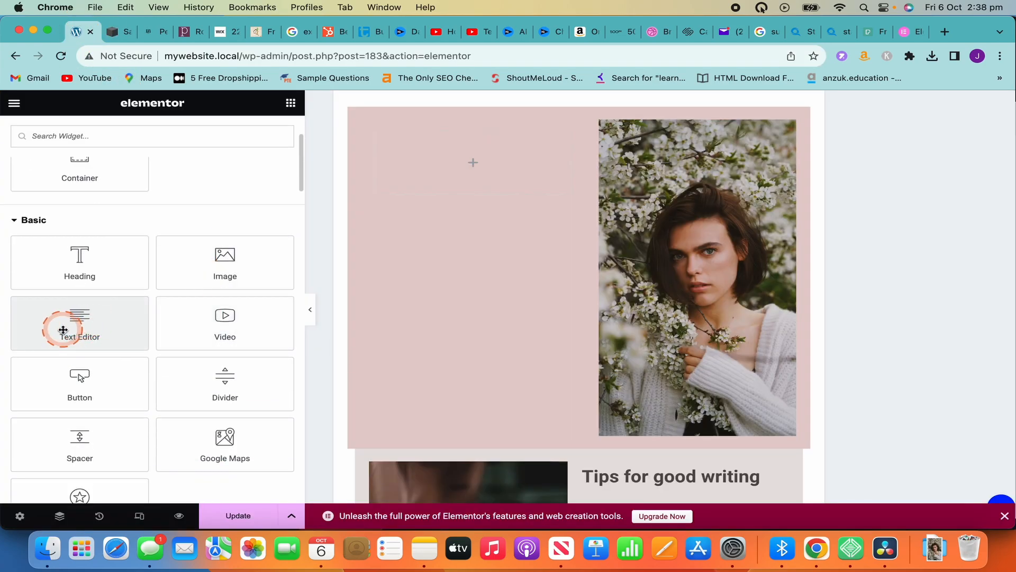
pyautogui.moveTo(63, 329); pyautogui.dragTo(451, 153)
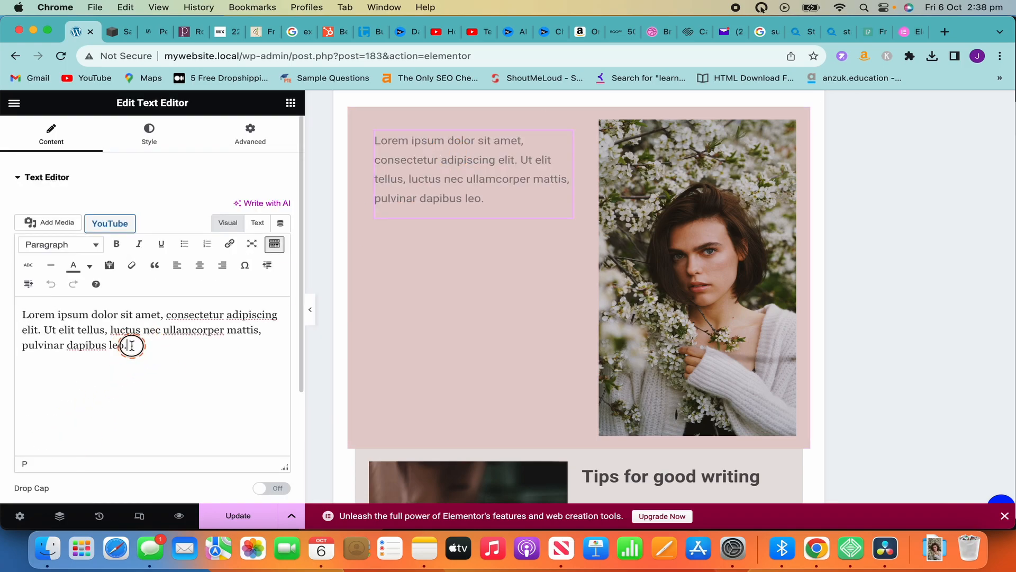
# Step: Replace the new text widget's lorem ipsum placeholder with a first name for the portrait
pyautogui.click(115, 35)
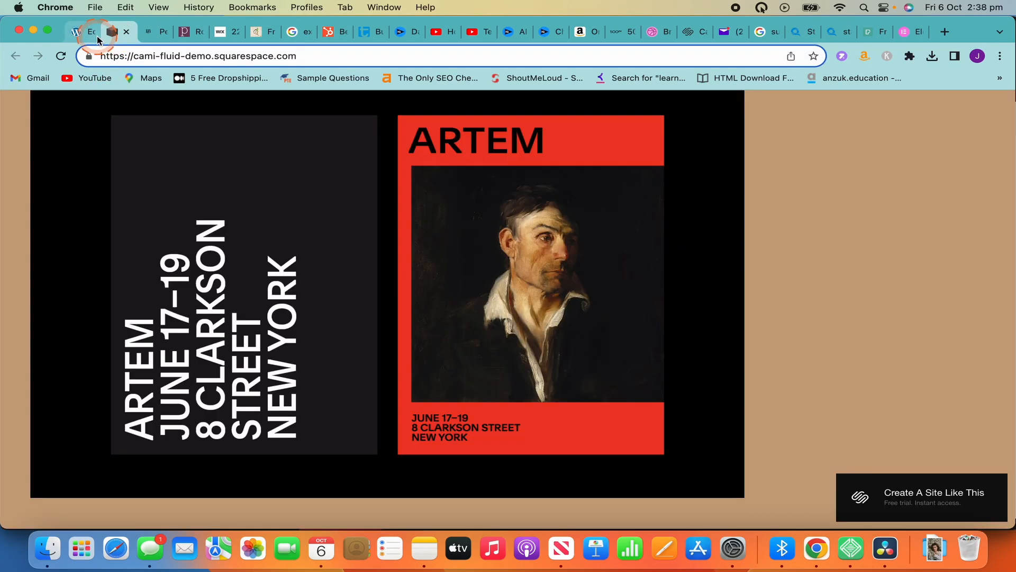
pyautogui.click(98, 36)
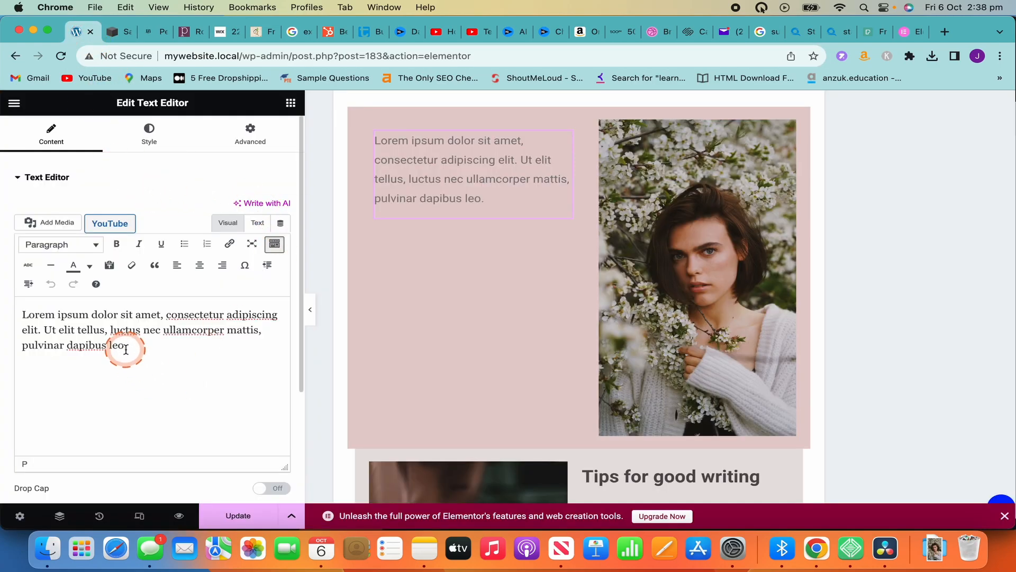
pyautogui.moveTo(128, 347); pyautogui.dragTo(25, 316)
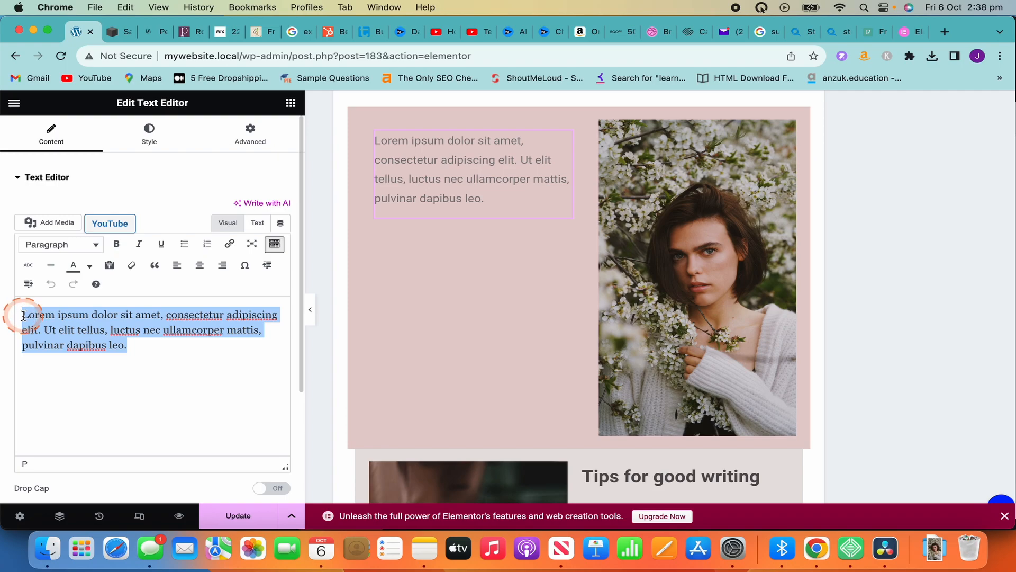
pyautogui.write('K')
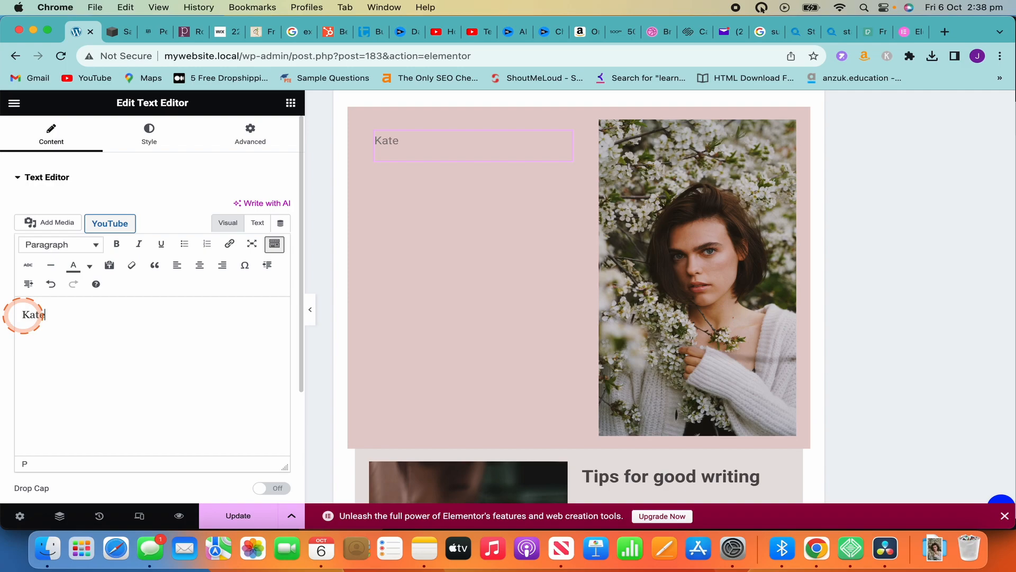
pyautogui.write('atrina')
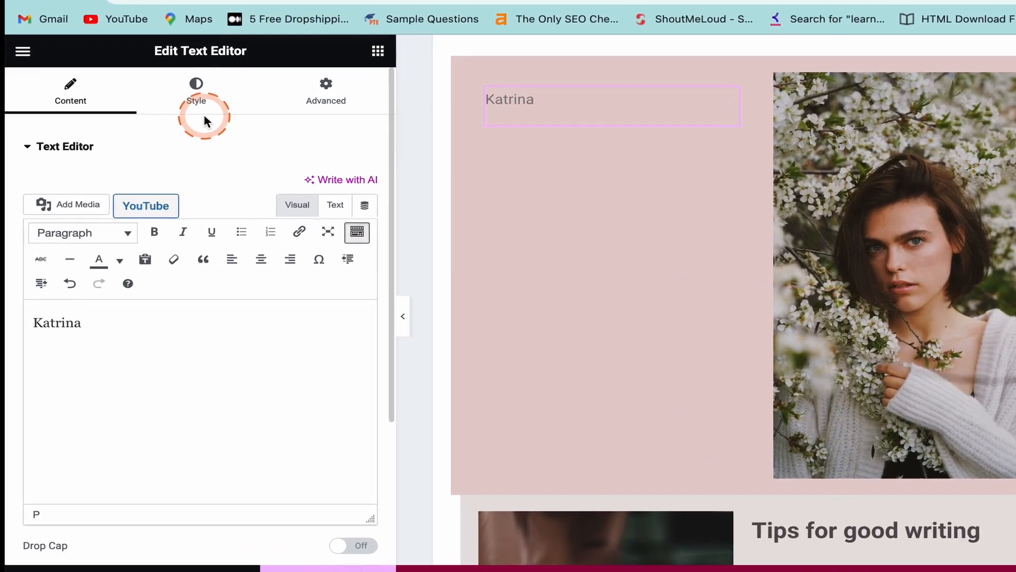
# Step: Set the text color of the name beside the portrait to the slightly transparent near-black #141313F0
pyautogui.click(150, 133)
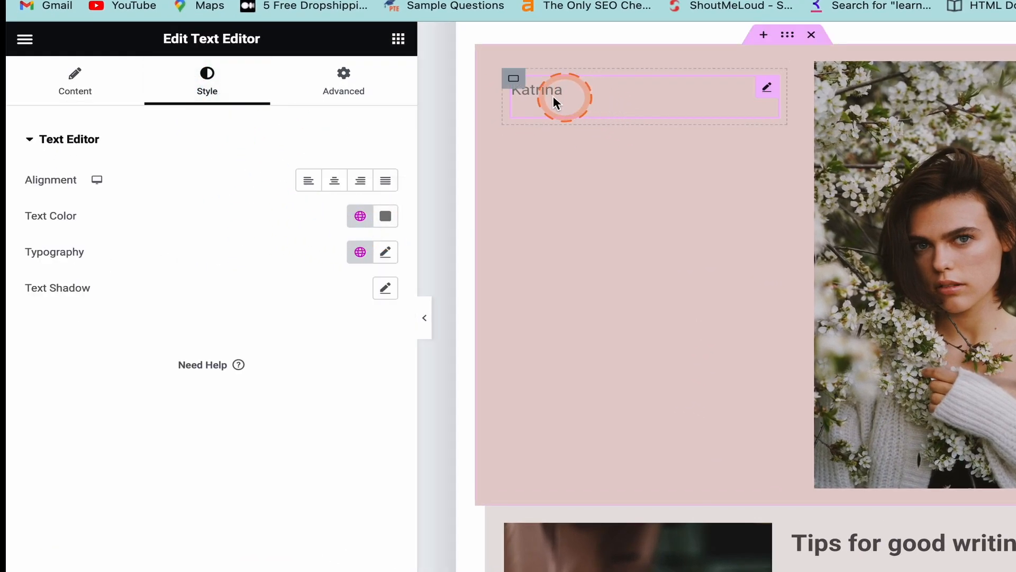
pyautogui.click(387, 224)
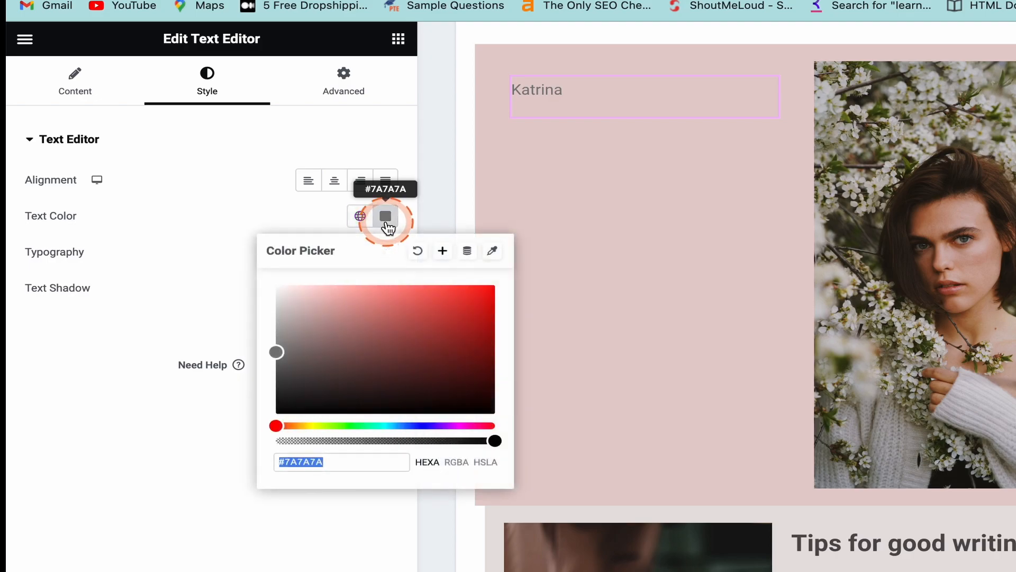
pyautogui.click(304, 380)
pyautogui.click(290, 403)
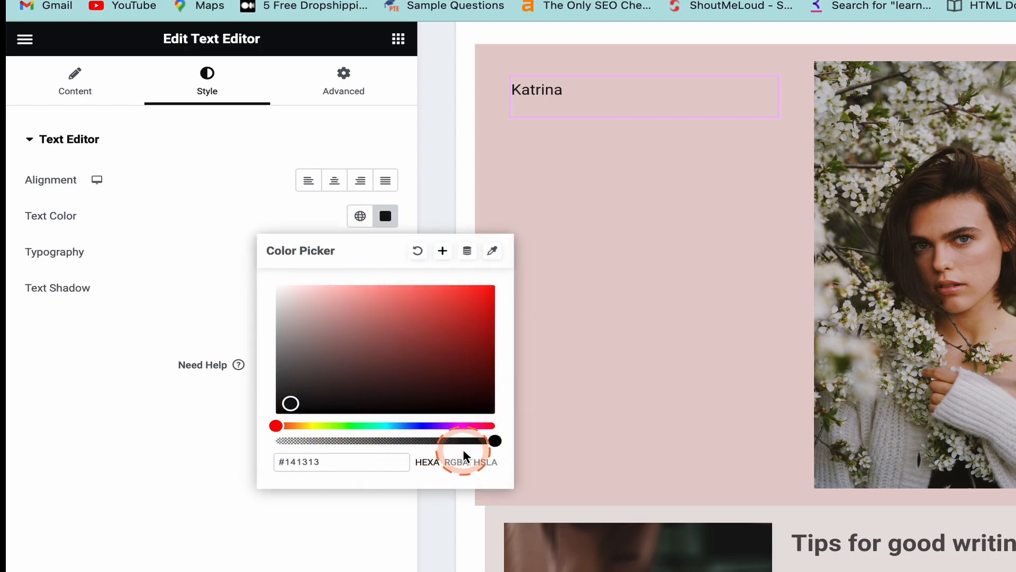
pyautogui.click(482, 440)
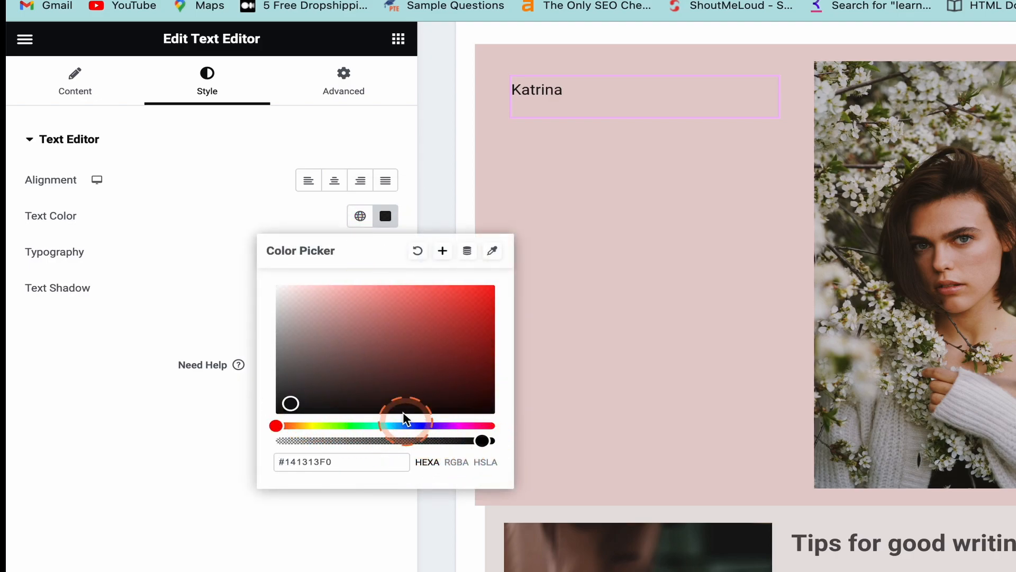
# Step: Set the typography of the name beside the portrait to 44 px, weight 800 (Extra Bold) and Uppercase transform
pyautogui.click(233, 306)
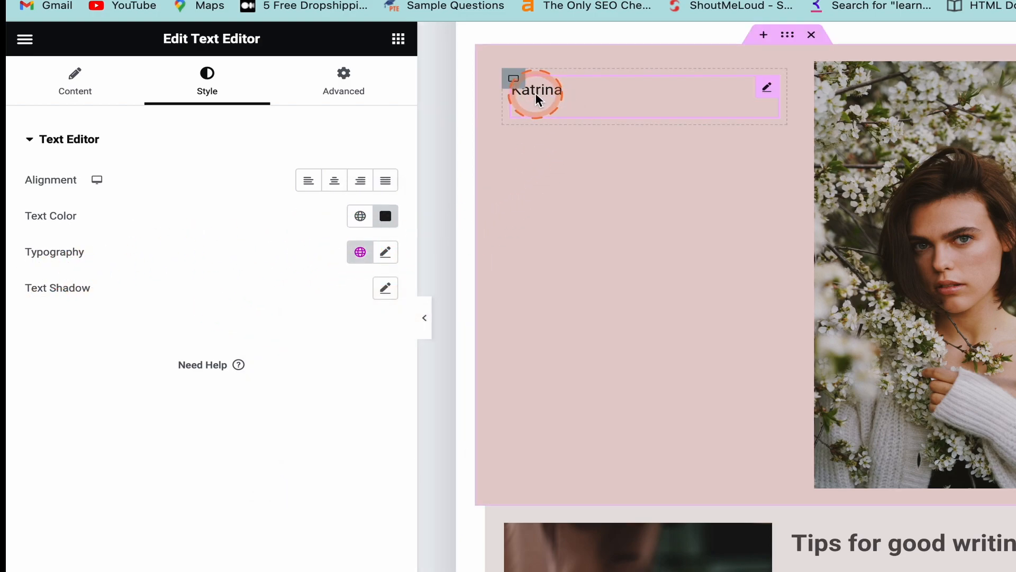
pyautogui.click(386, 253)
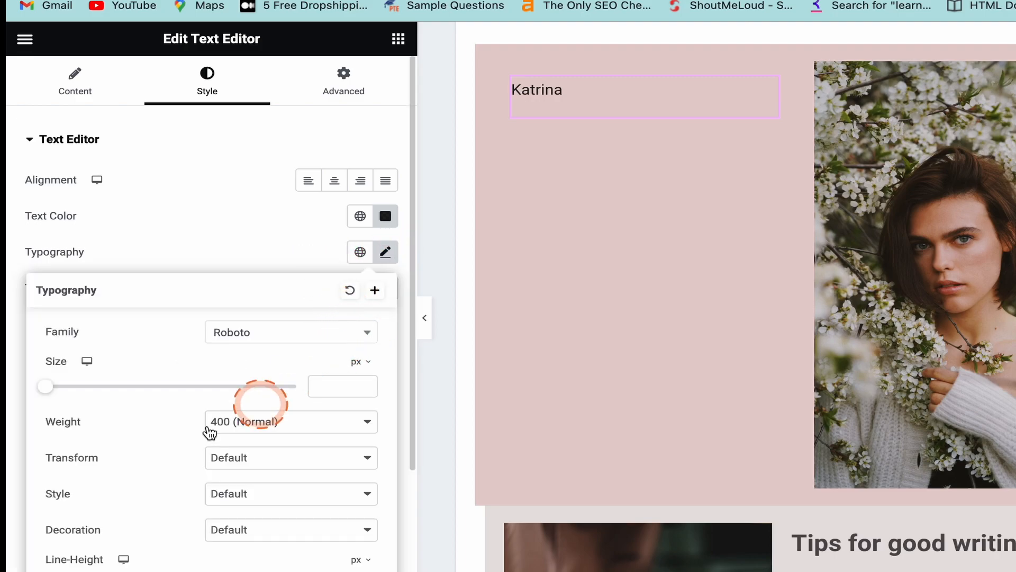
pyautogui.moveTo(46, 386); pyautogui.dragTo(102, 386)
pyautogui.scroll(-3, 143, 431)
pyautogui.click(268, 286)
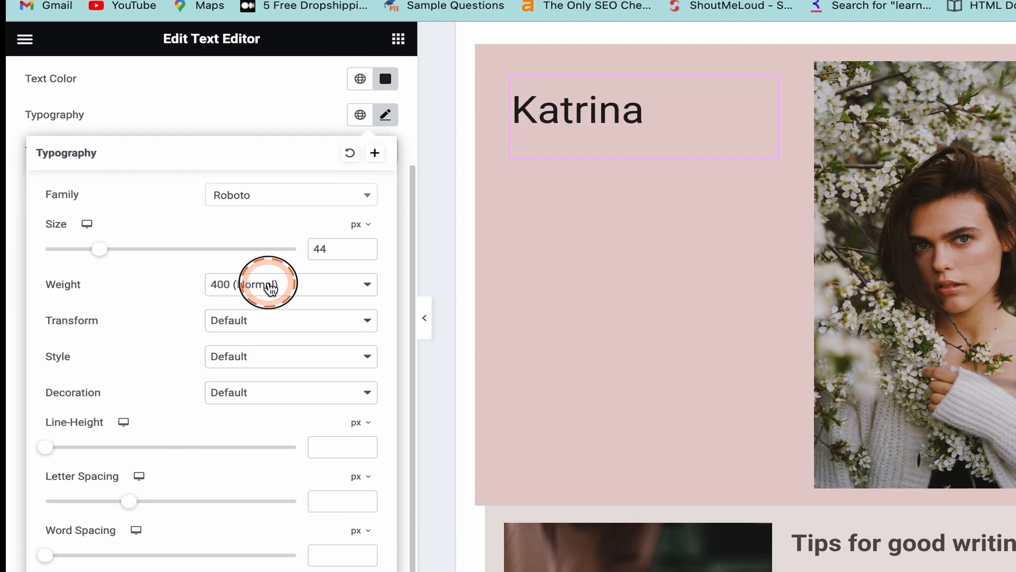
pyautogui.click(266, 356)
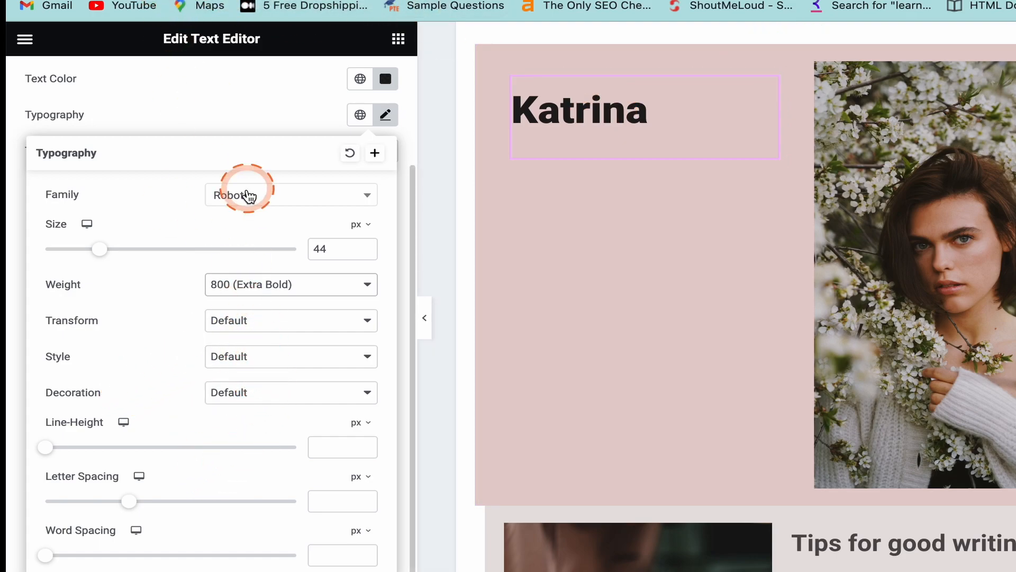
pyautogui.click(253, 324)
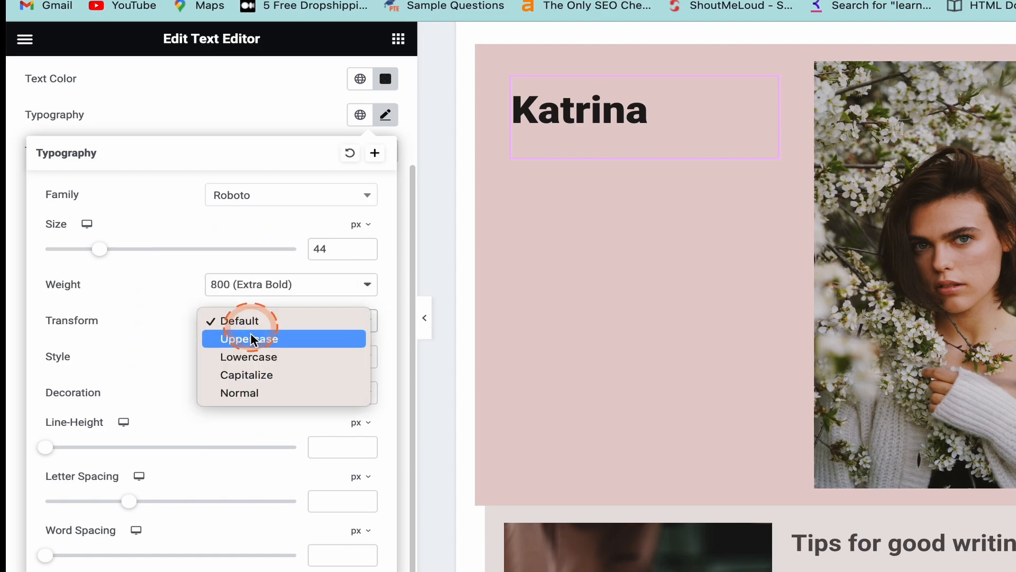
pyautogui.click(246, 339)
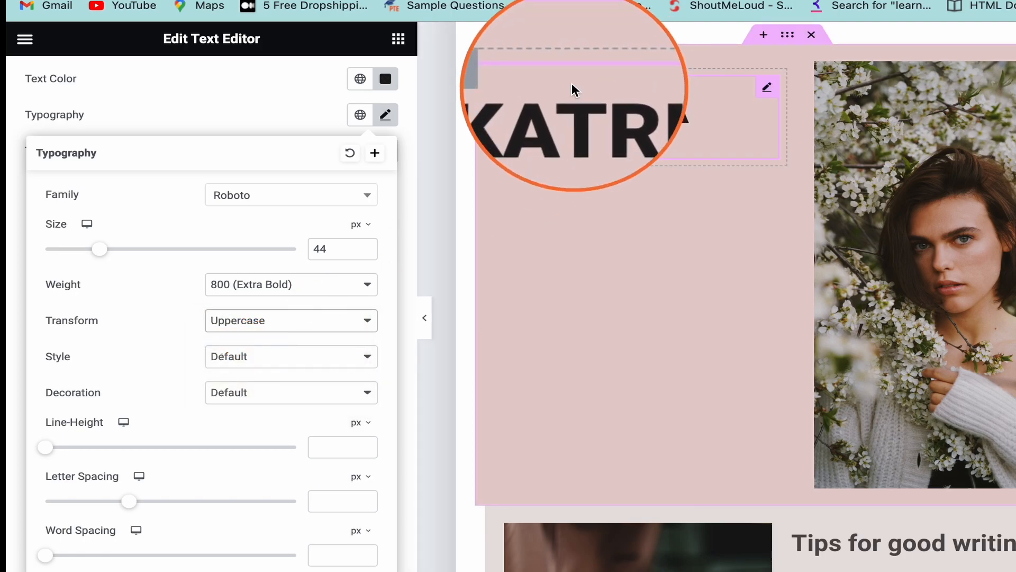
pyautogui.click(567, 90)
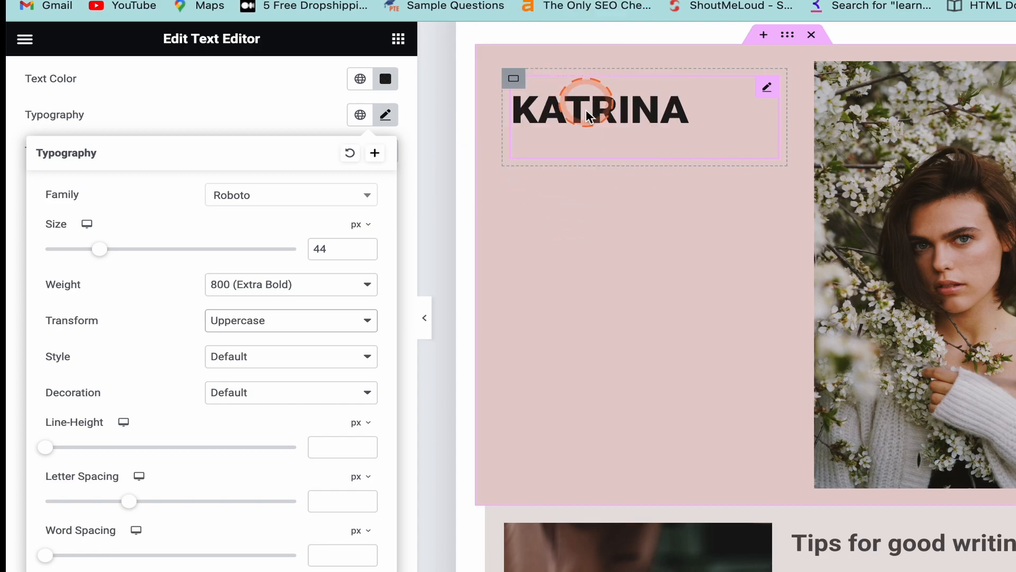
# Step: Unlink the margin values of the name text widget and set its top margin to -21 px
pyautogui.scroll(3, 237, 80)
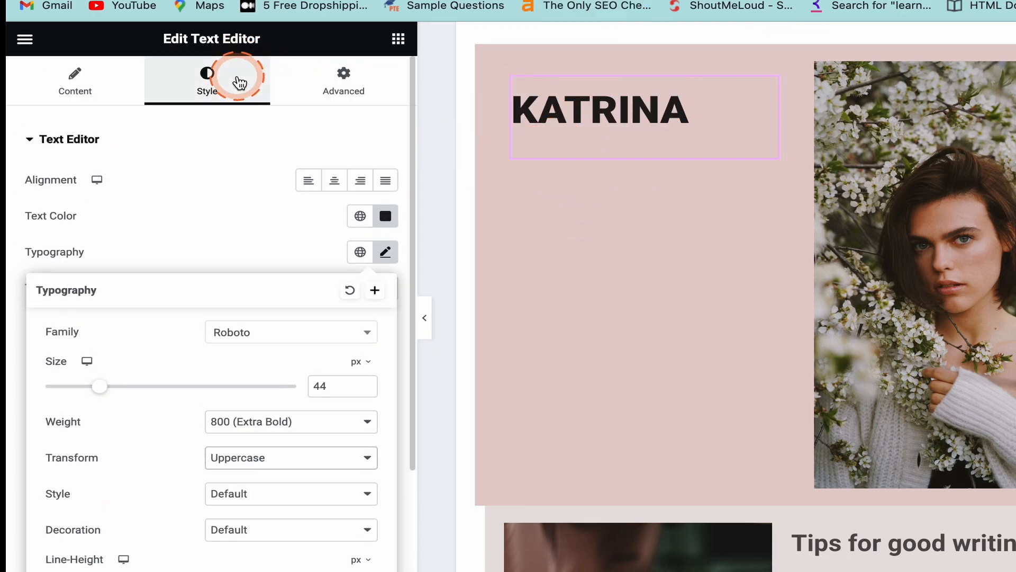
pyautogui.click(347, 91)
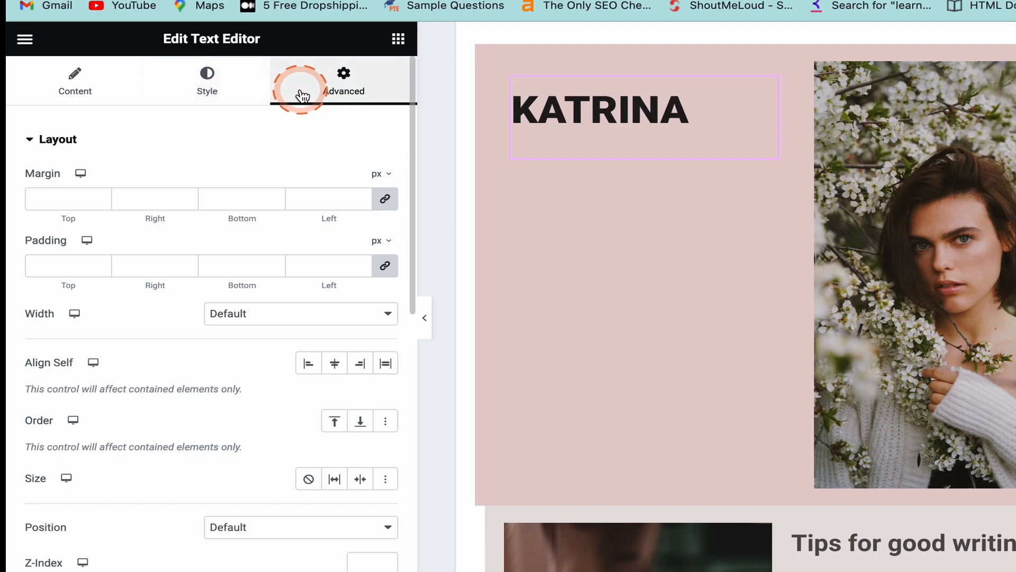
pyautogui.click(79, 195)
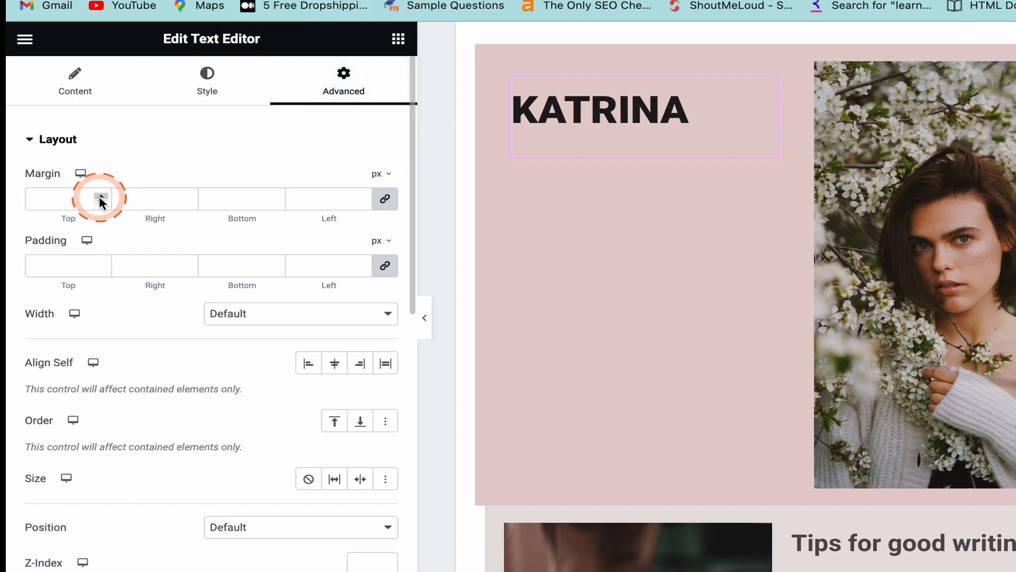
pyautogui.click(390, 206)
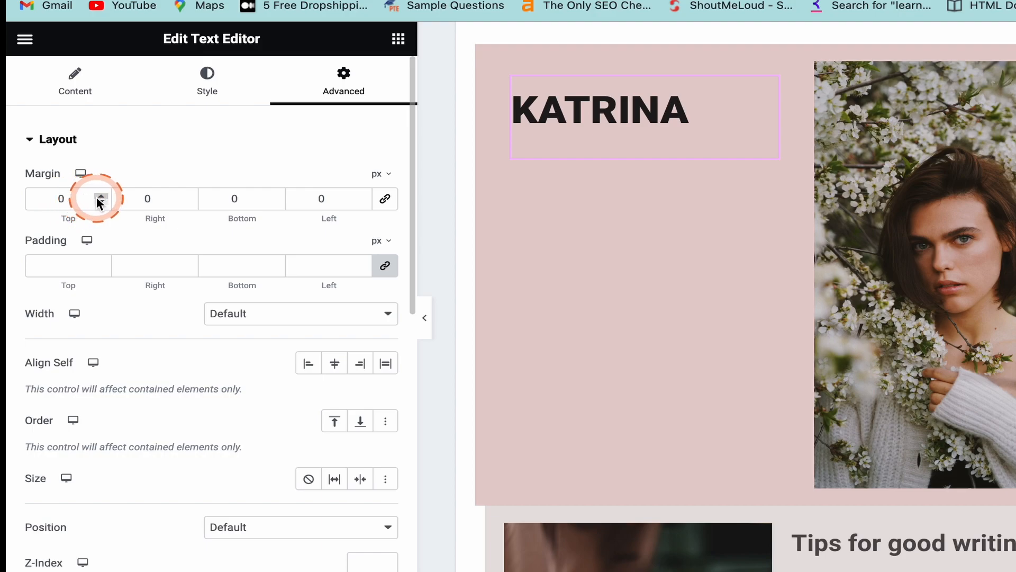
pyautogui.moveTo(99, 198); pyautogui.dragTo(99, 198)
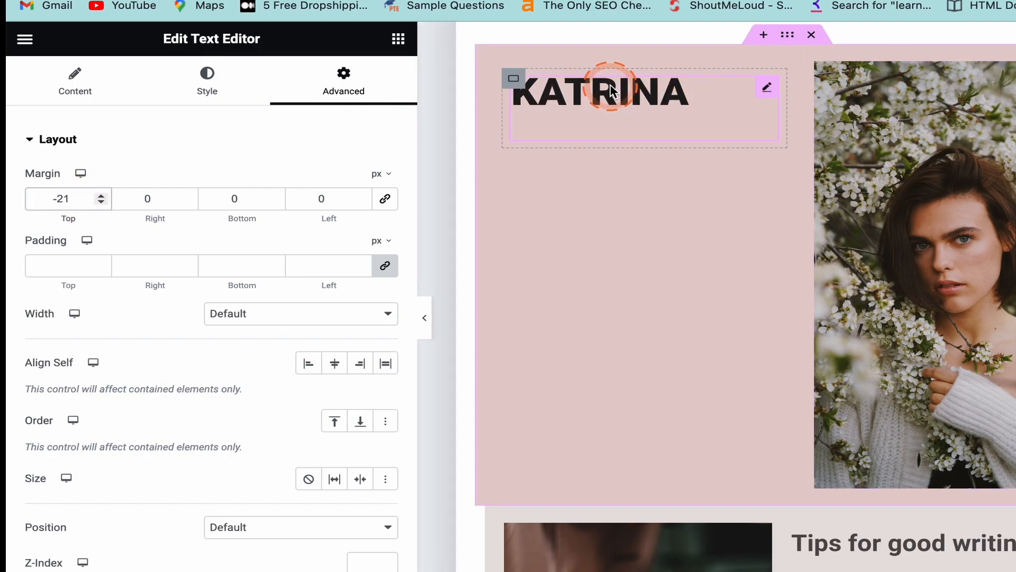
# Step: Set the bottom margin of the name text widget to -36 px
pyautogui.click(236, 242)
pyautogui.click(228, 200)
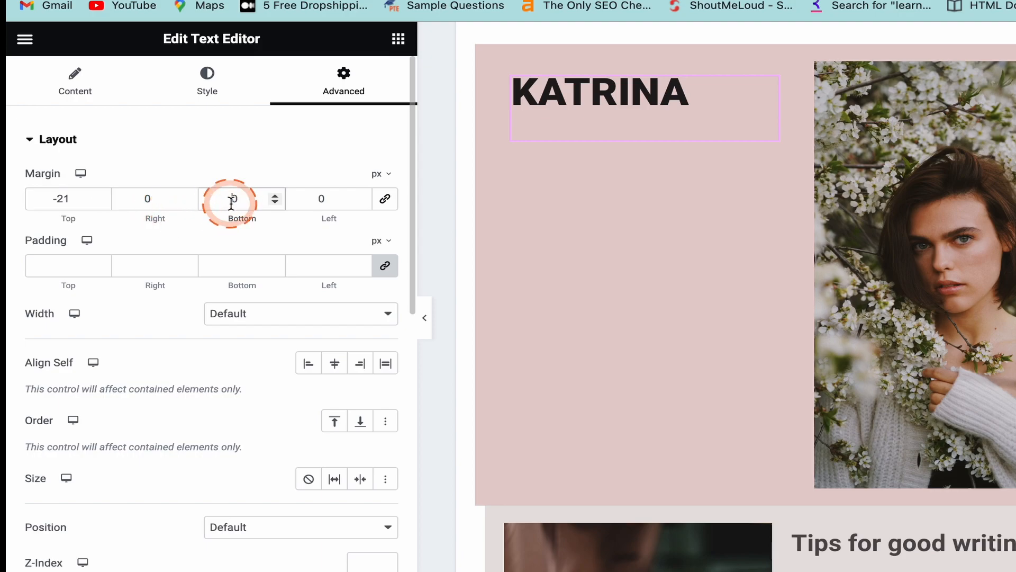
pyautogui.moveTo(278, 201); pyautogui.dragTo(278, 201)
pyautogui.click(599, 126)
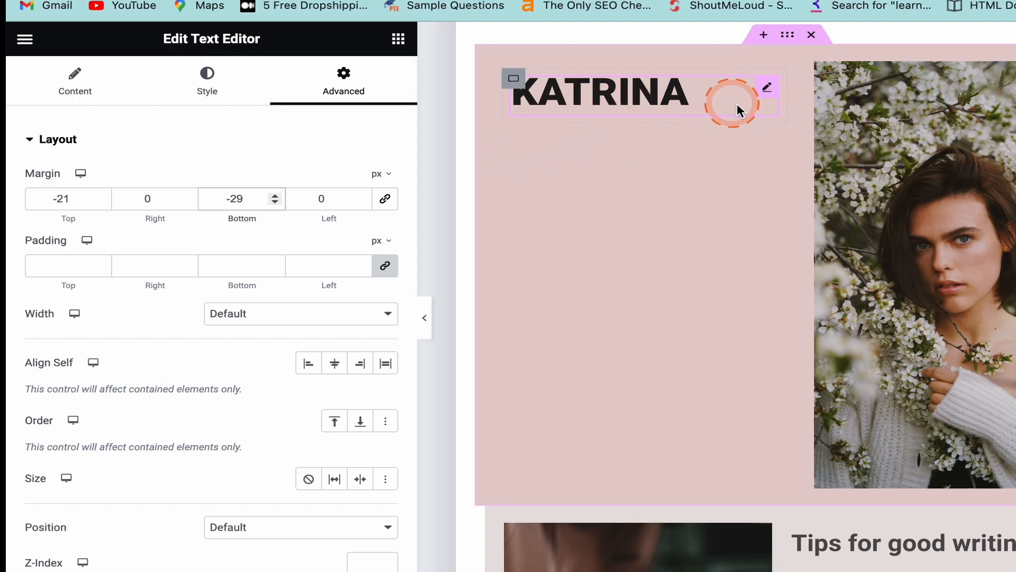
pyautogui.click(262, 200)
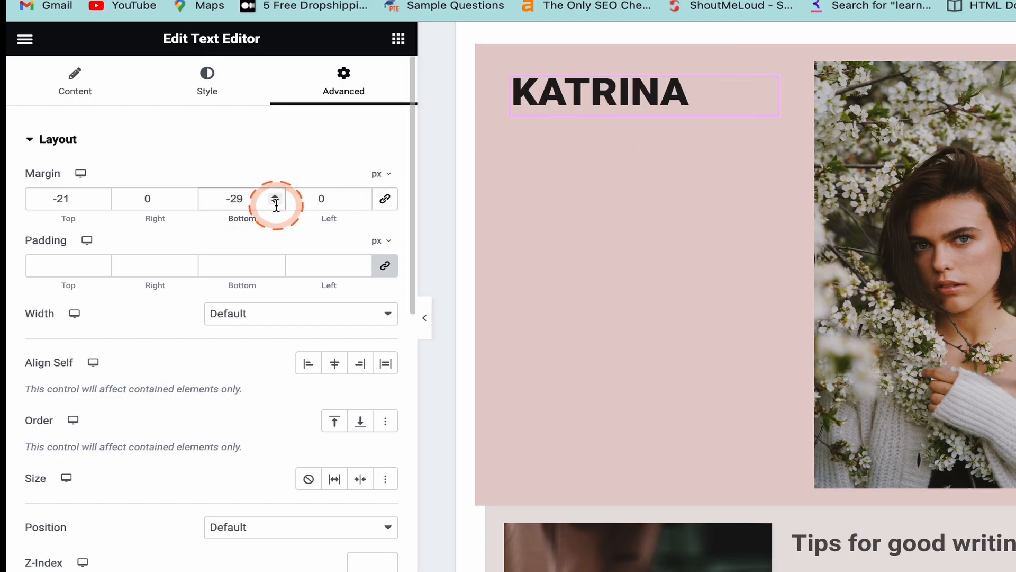
pyautogui.click(275, 202)
pyautogui.click(275, 202)
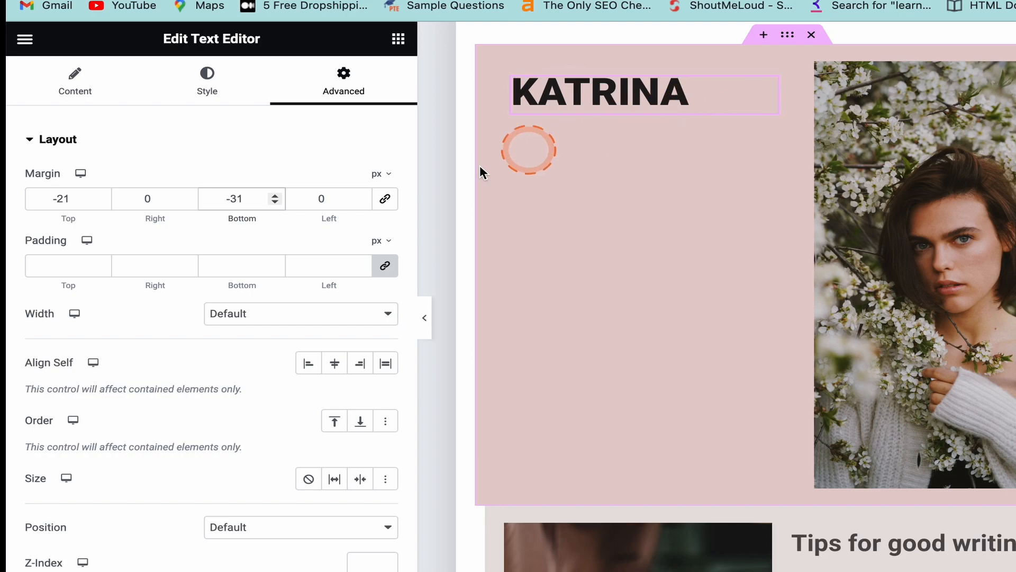
pyautogui.click(274, 202)
pyautogui.click(275, 202)
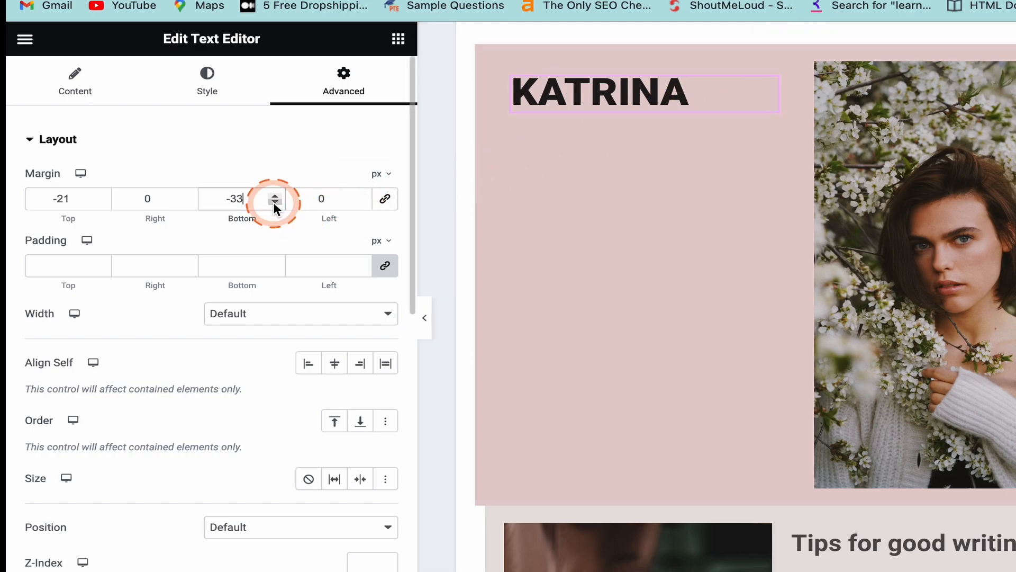
pyautogui.click(275, 203)
pyautogui.click(732, 115)
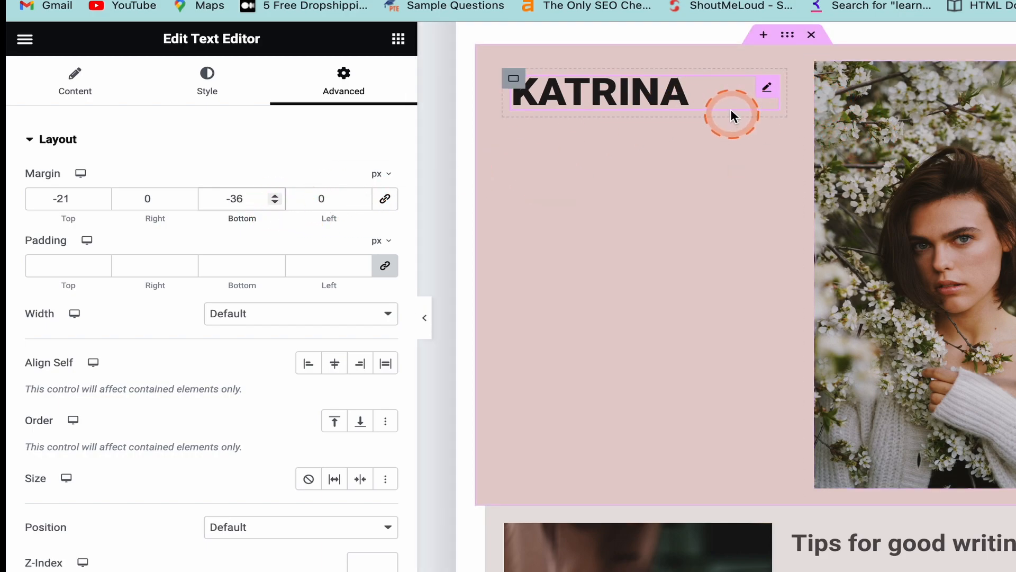
# Step: Duplicate the styled name text widget to create a second line below it in the pink section
pyautogui.rightClick(726, 103)
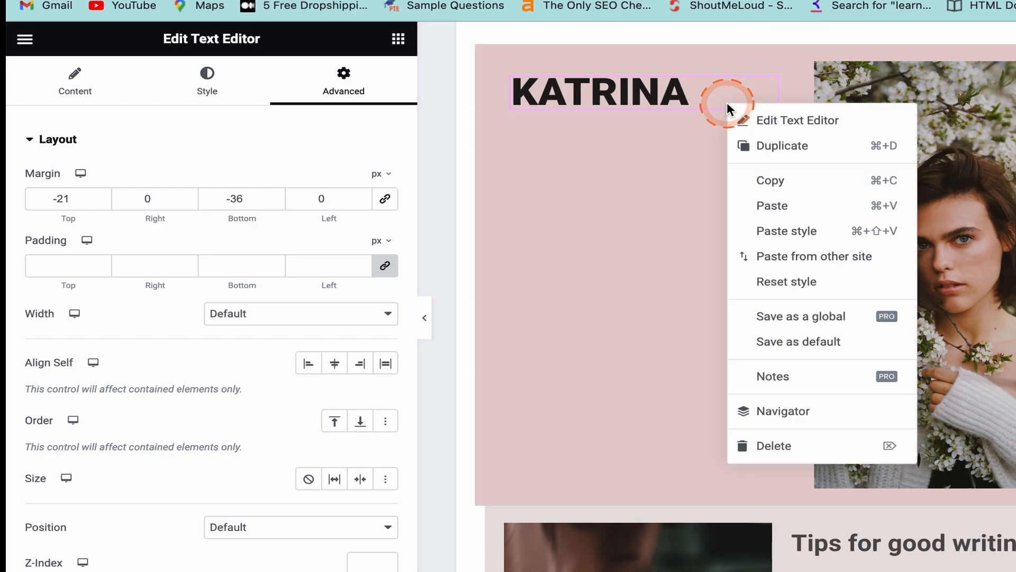
pyautogui.click(767, 145)
pyautogui.click(591, 113)
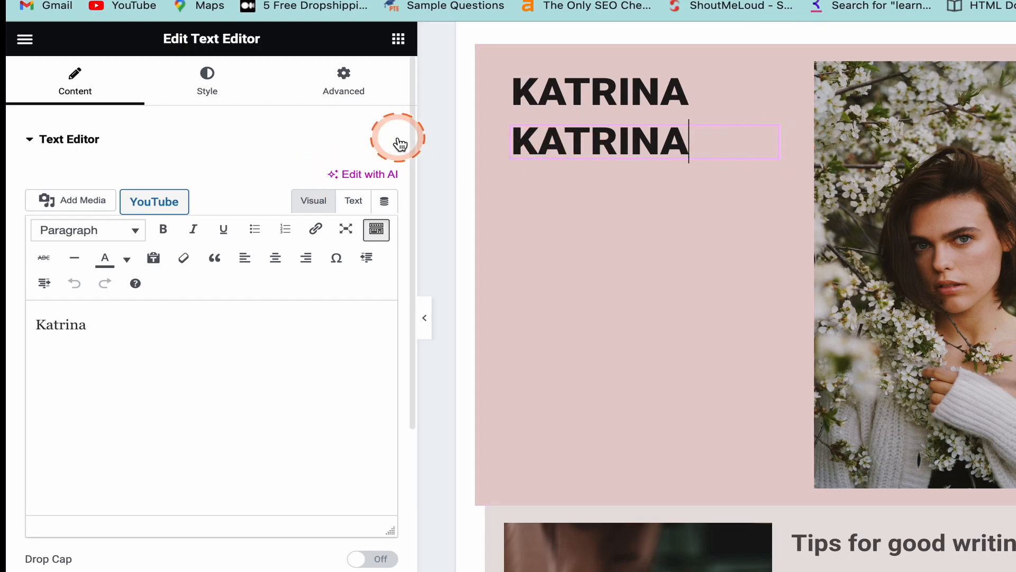
# Step: Tighten the gap above the duplicated name line by setting its top margin to -35 px
pyautogui.click(210, 81)
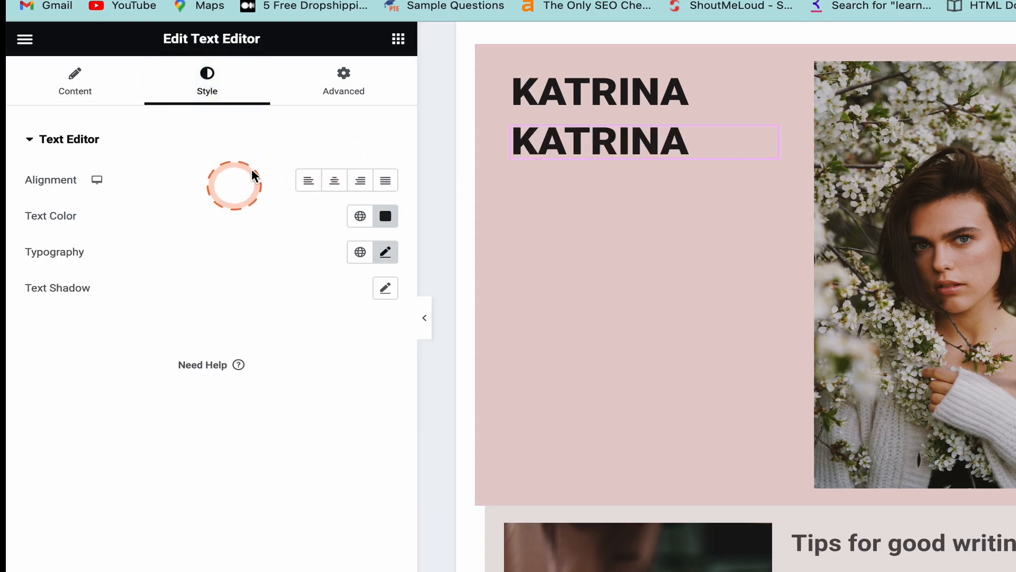
pyautogui.click(347, 88)
pyautogui.click(588, 144)
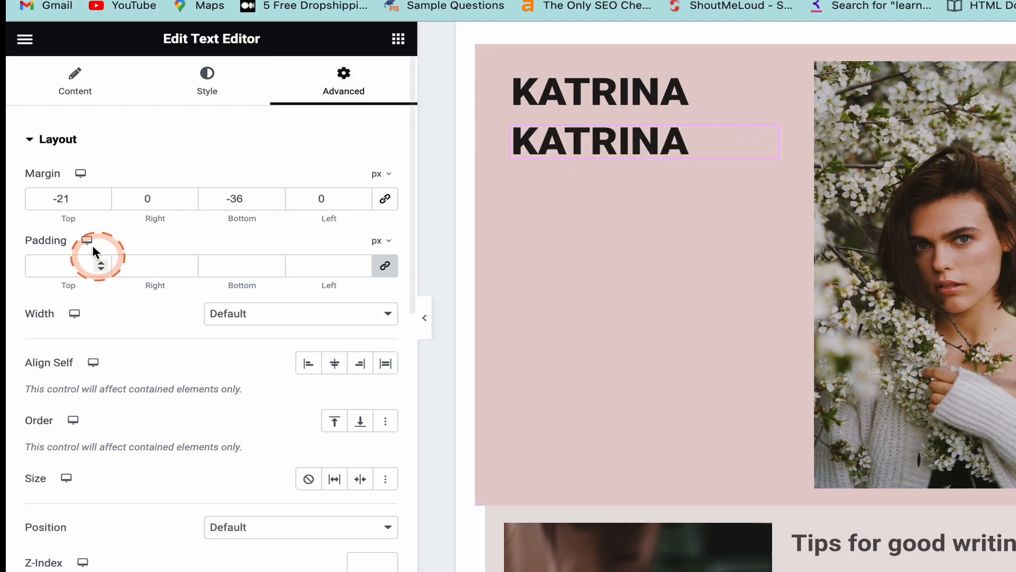
pyautogui.click(100, 201)
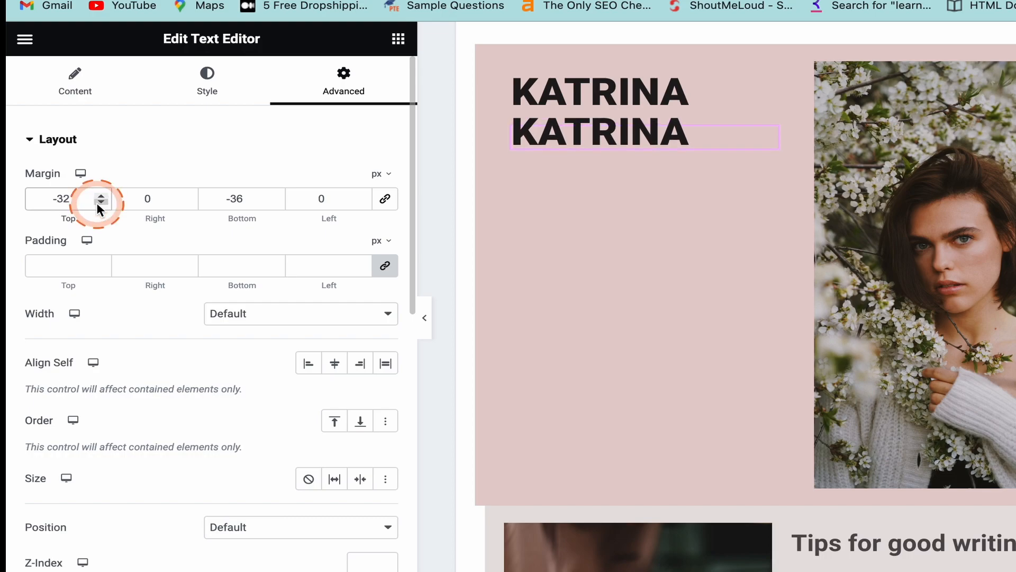
pyautogui.click(100, 201)
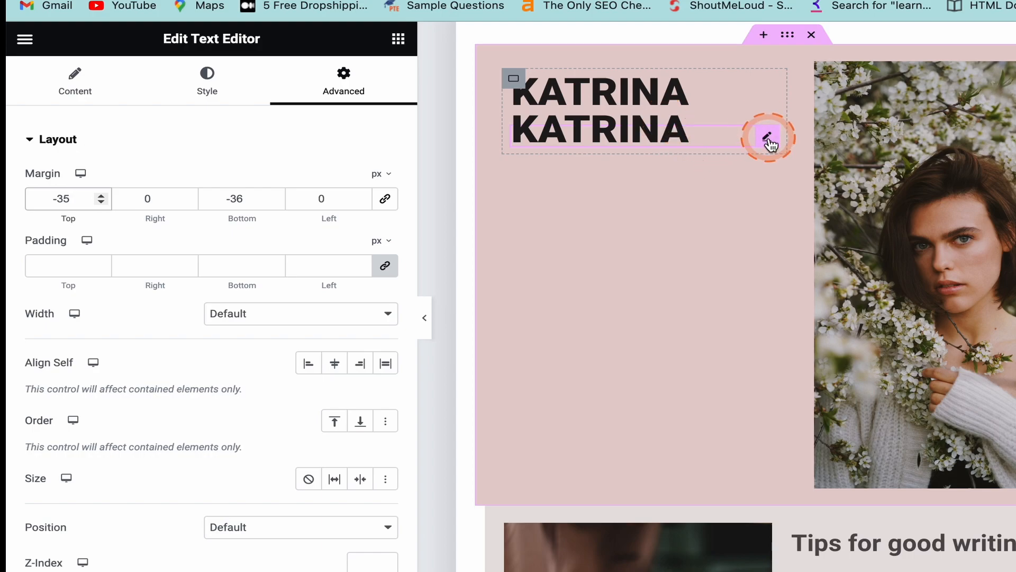
# Step: Duplicate the tightened second name line twice to make four stacked lines beside the portrait
pyautogui.rightClick(694, 123)
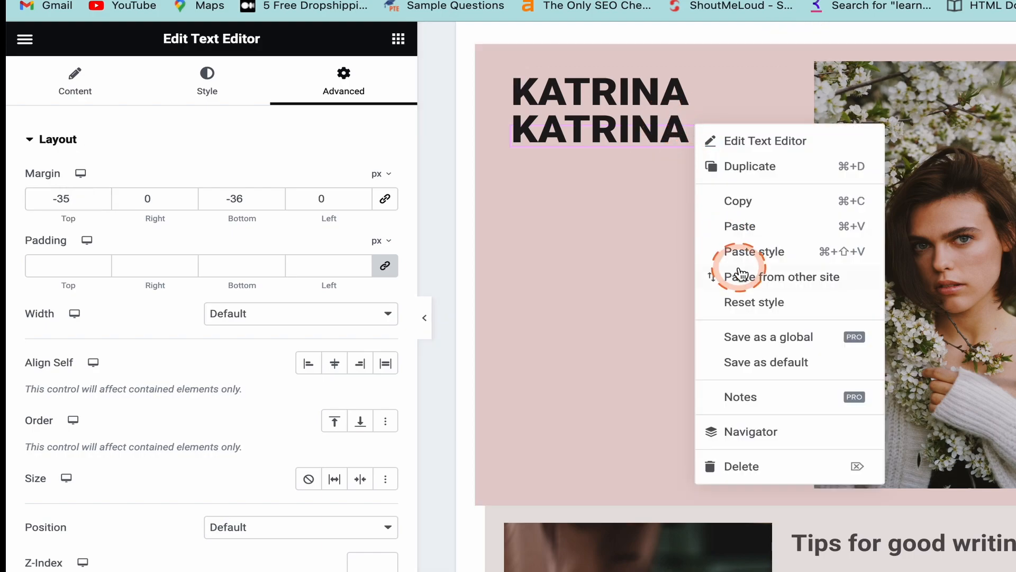
pyautogui.click(753, 171)
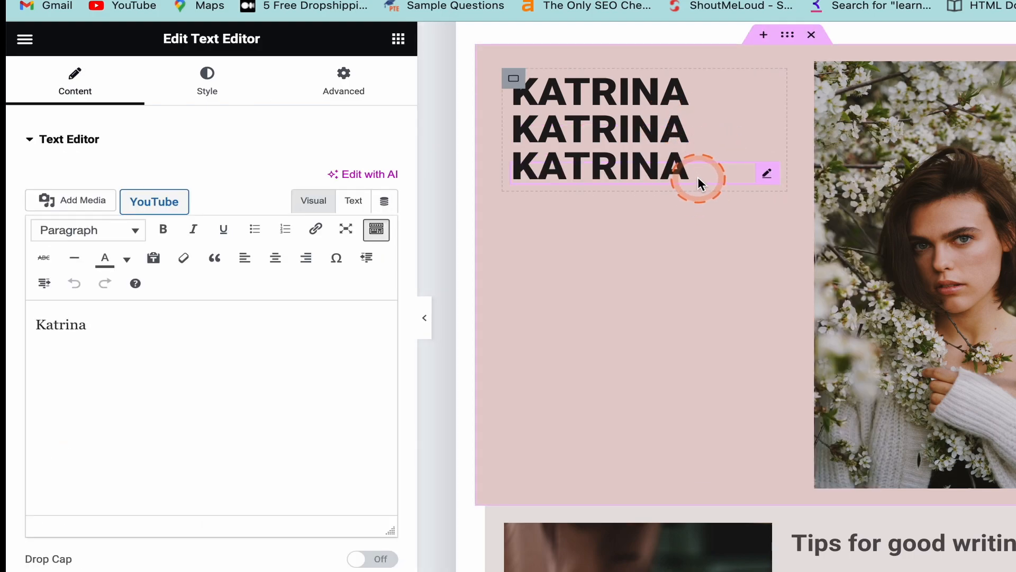
pyautogui.rightClick(698, 178)
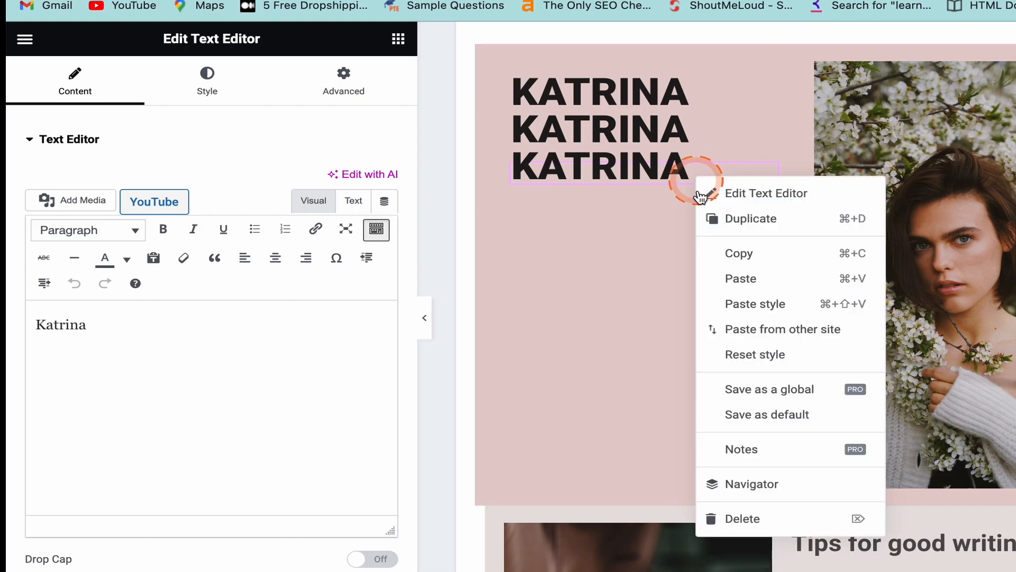
pyautogui.click(743, 228)
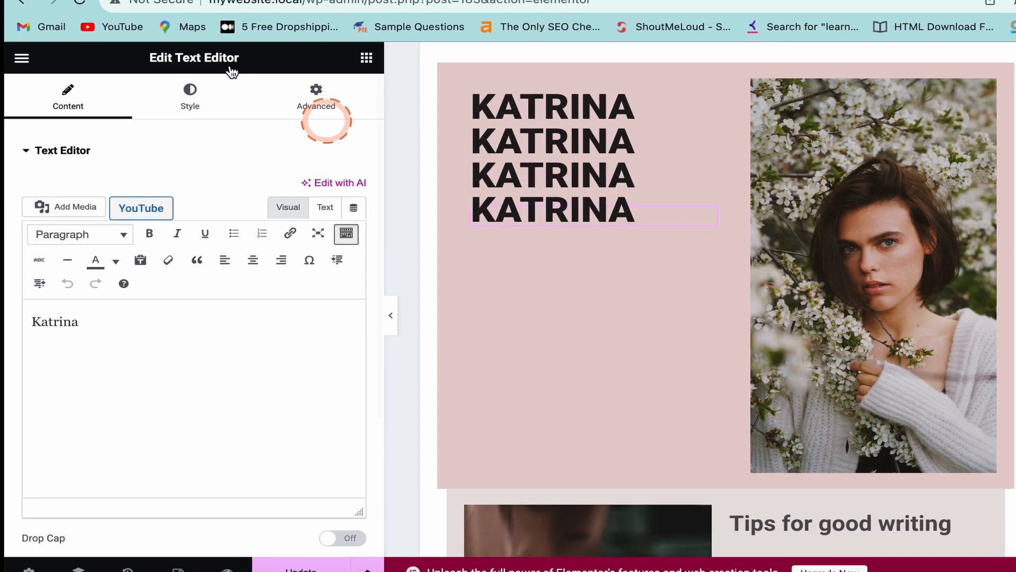
# Step: Check the stacked text in the ARTEM poster example and duplicate the last name line to make five lines
pyautogui.click(119, 33)
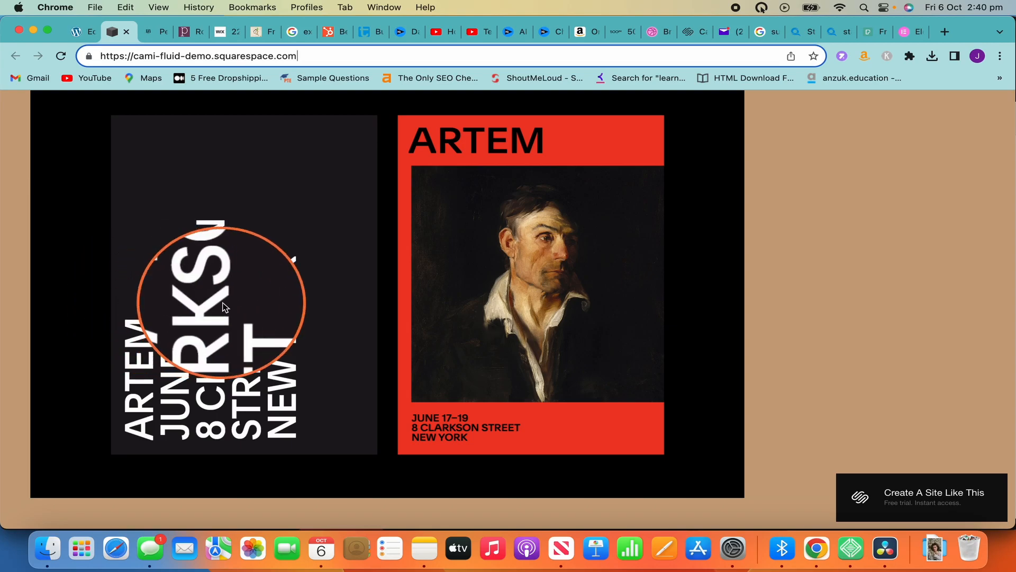
pyautogui.click(75, 28)
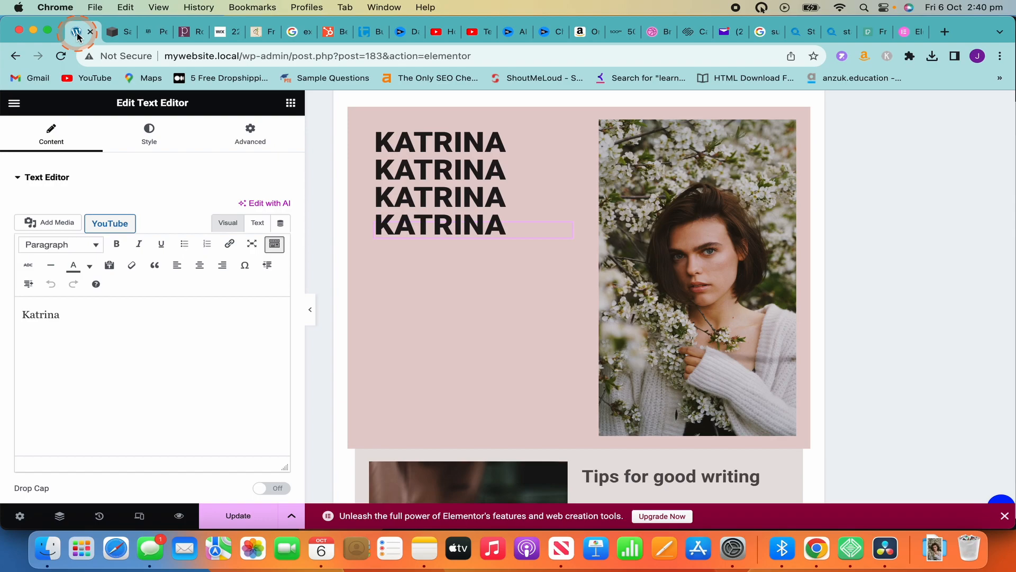
pyautogui.rightClick(528, 235)
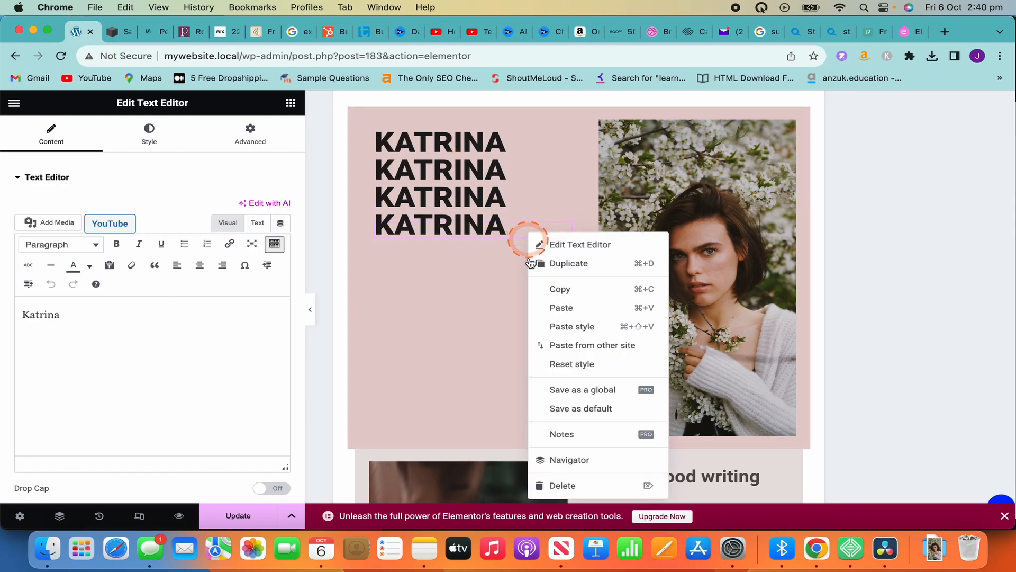
pyautogui.click(570, 262)
# Step: Replace the text of the second stacked line beside the portrait with "June 17 19"
pyautogui.click(460, 137)
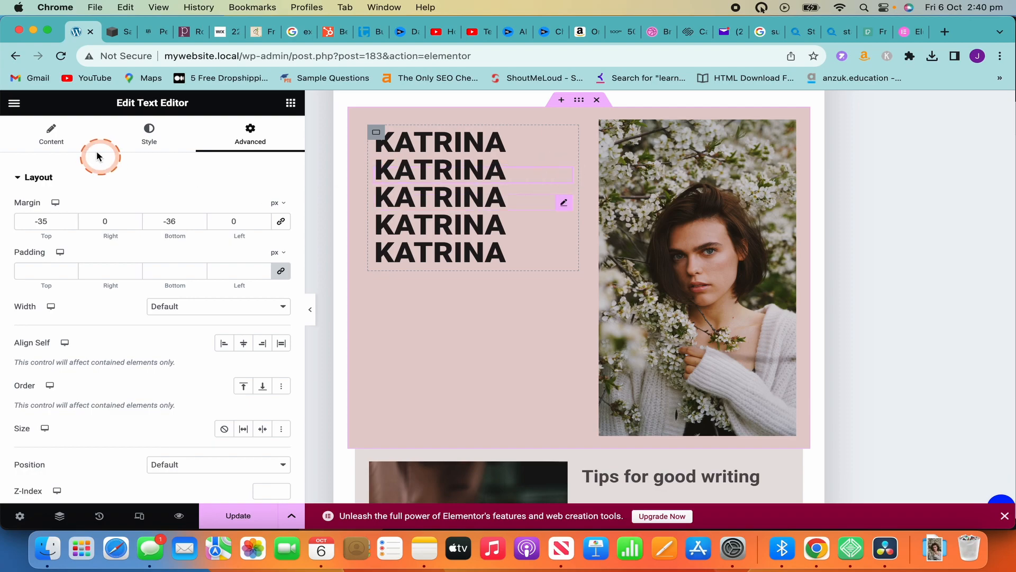
pyautogui.click(51, 135)
pyautogui.click(57, 311)
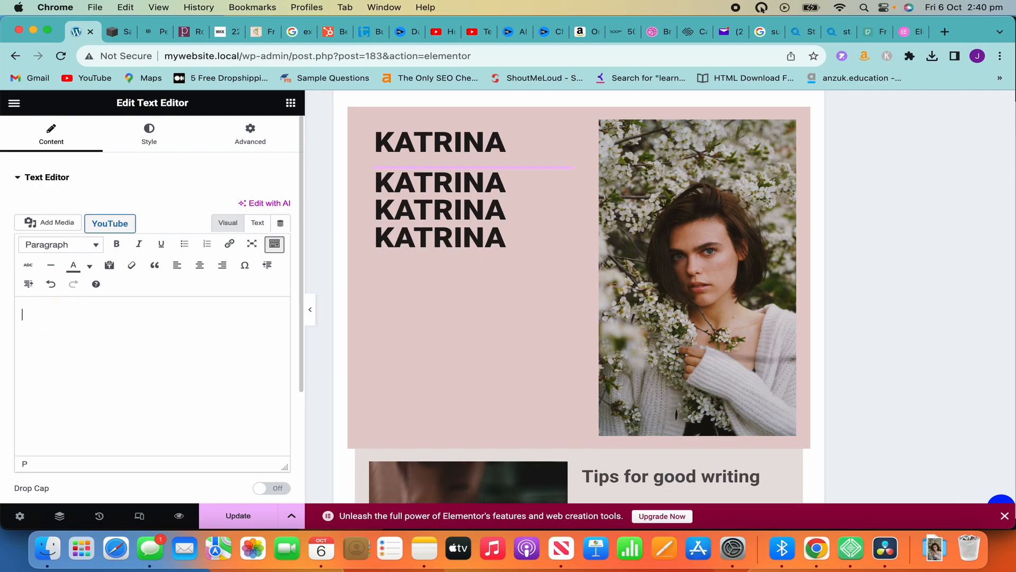
pyautogui.write('June 17 19')
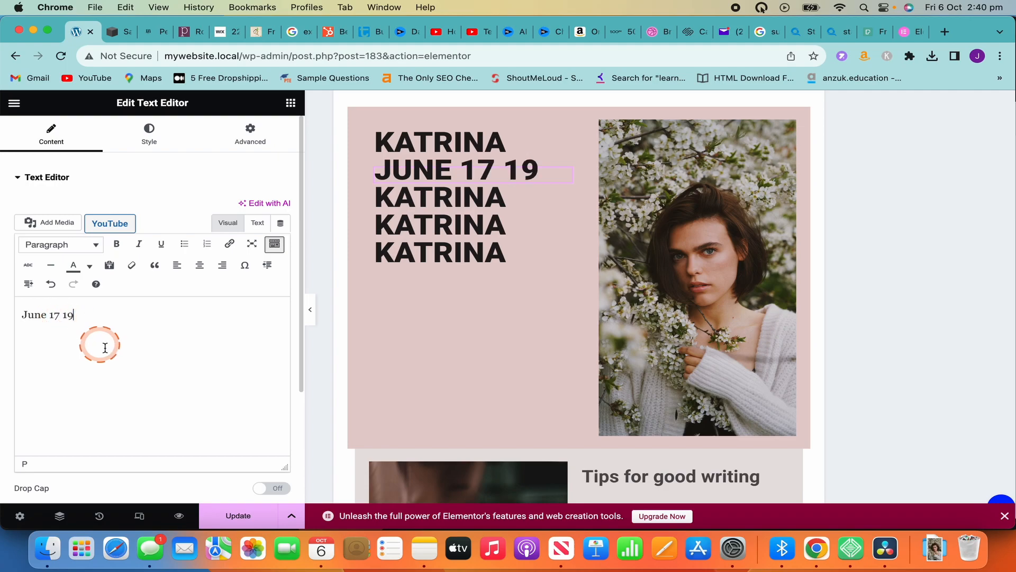
pyautogui.click(418, 200)
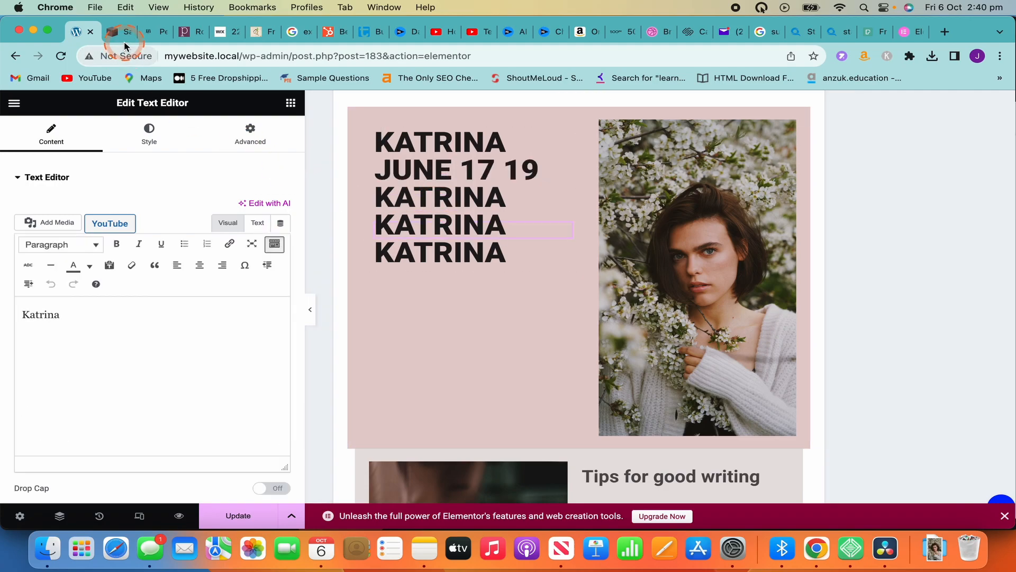
# Step: Replace the text of the third stacked line beside the portrait with the street number and street name from the poster example
pyautogui.click(508, 197)
pyautogui.click(172, 316)
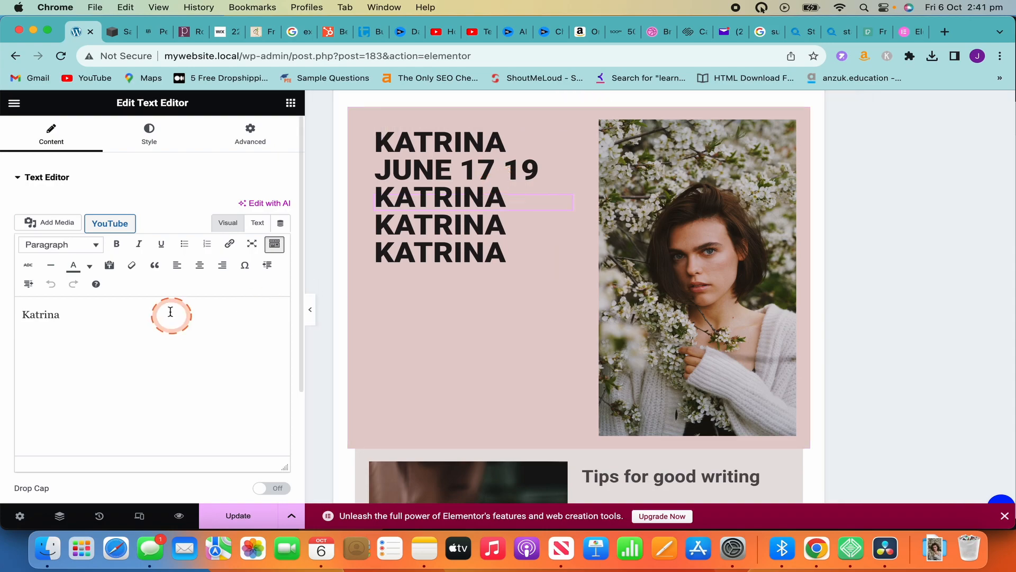
pyautogui.click(125, 313)
pyautogui.press('BackSpace')
pyautogui.press('BackSpace')
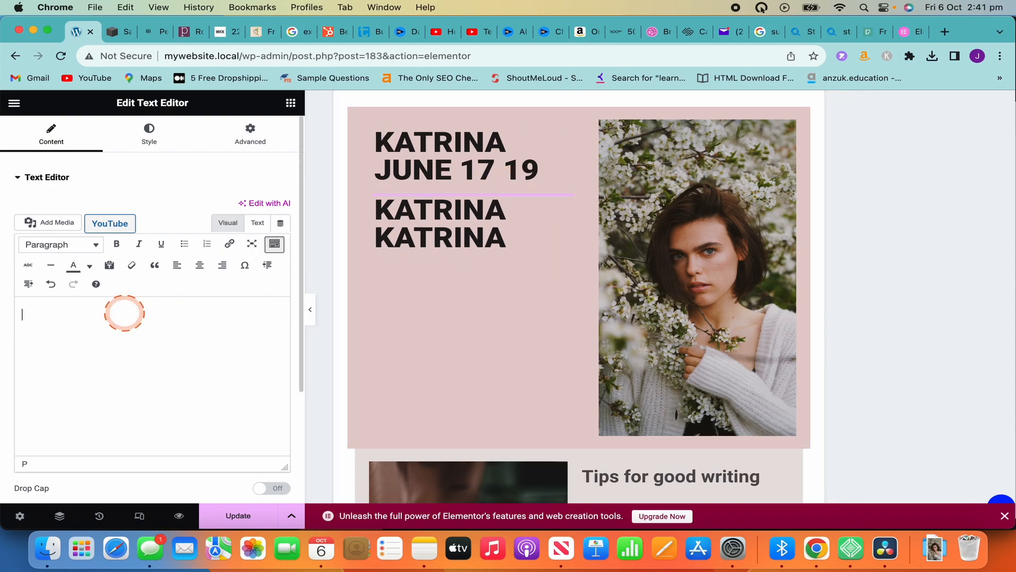
pyautogui.click(124, 313)
pyautogui.write('Clar')
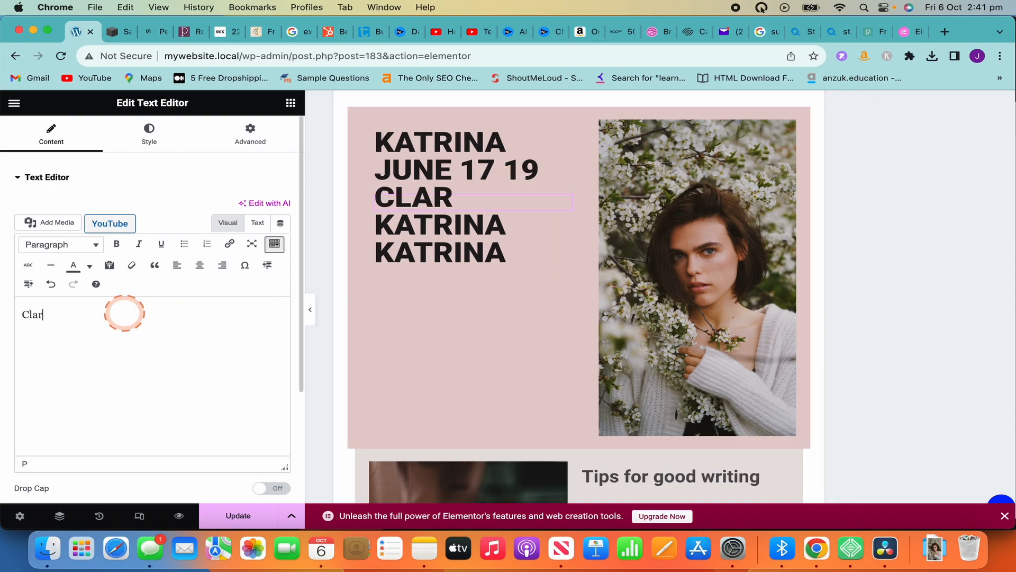
pyautogui.write('kson st')
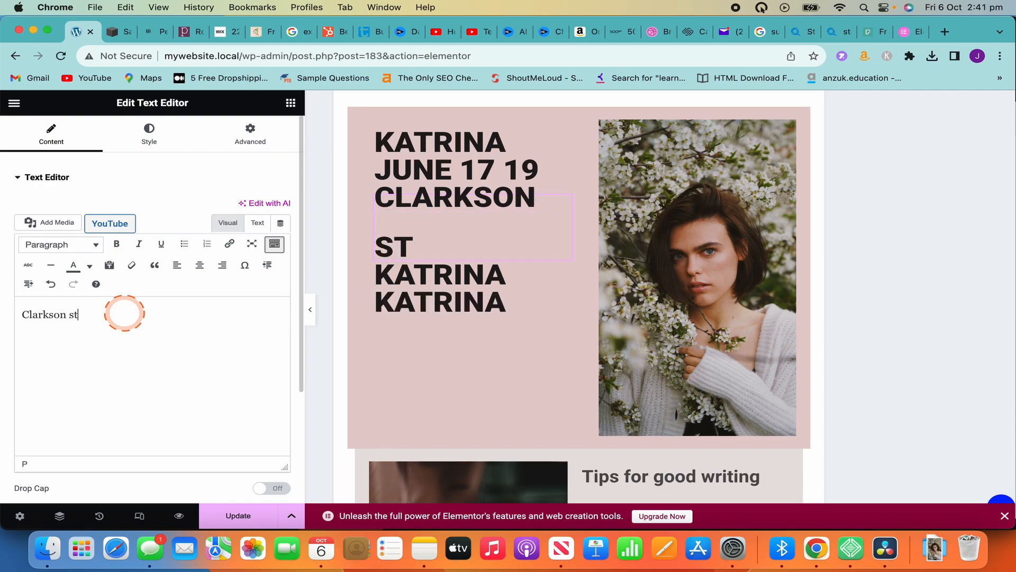
pyautogui.press('BackSpace')
pyautogui.press('BackSpace')
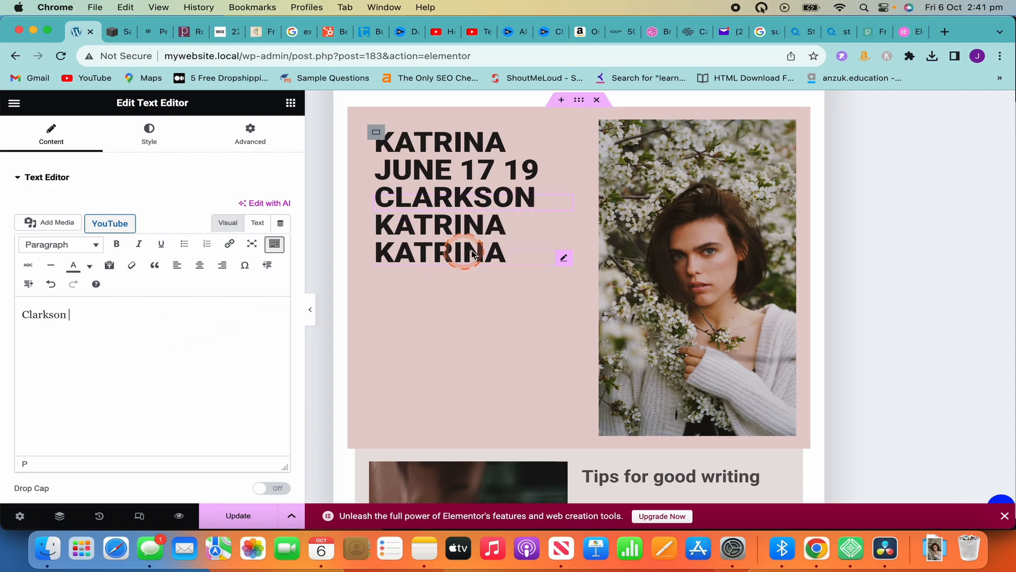
pyautogui.click(385, 200)
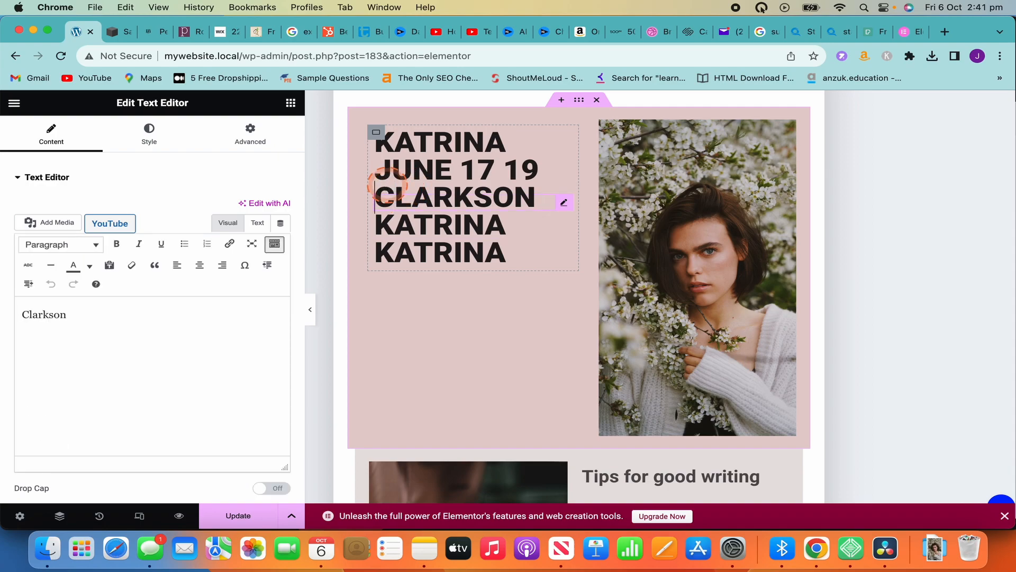
pyautogui.write('8')
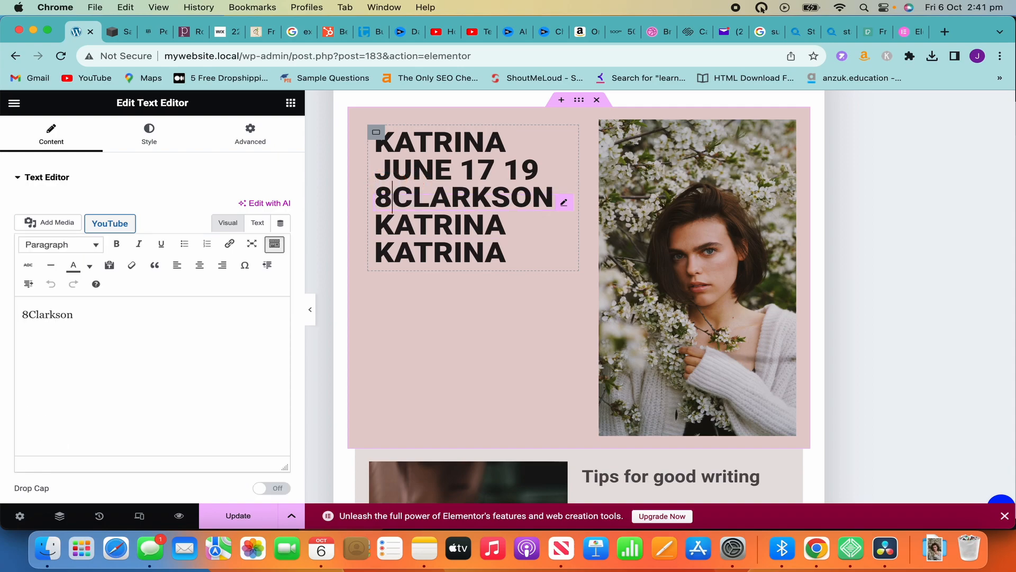
# Step: Replace the text of the fourth stacked line beside the portrait with "Street"
pyautogui.click(465, 225)
pyautogui.click(90, 326)
pyautogui.press('BackSpace')
pyautogui.write('STRE')
# Step: Replace the text of the fifth stacked line beside the portrait with "Newyork"
pyautogui.click(474, 294)
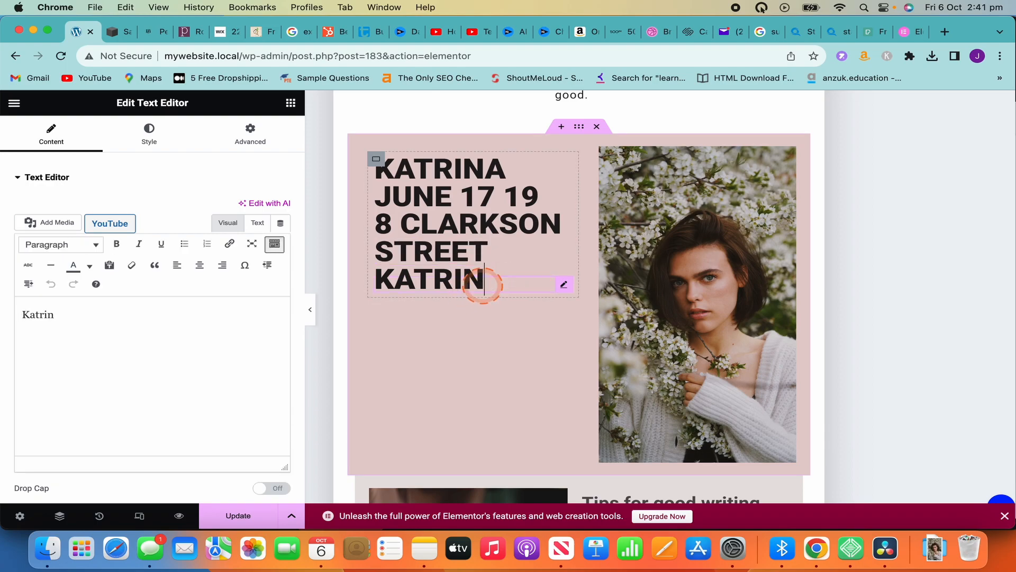
pyautogui.write('K')
pyautogui.press('BackSpace')
pyautogui.write('Neyyork')
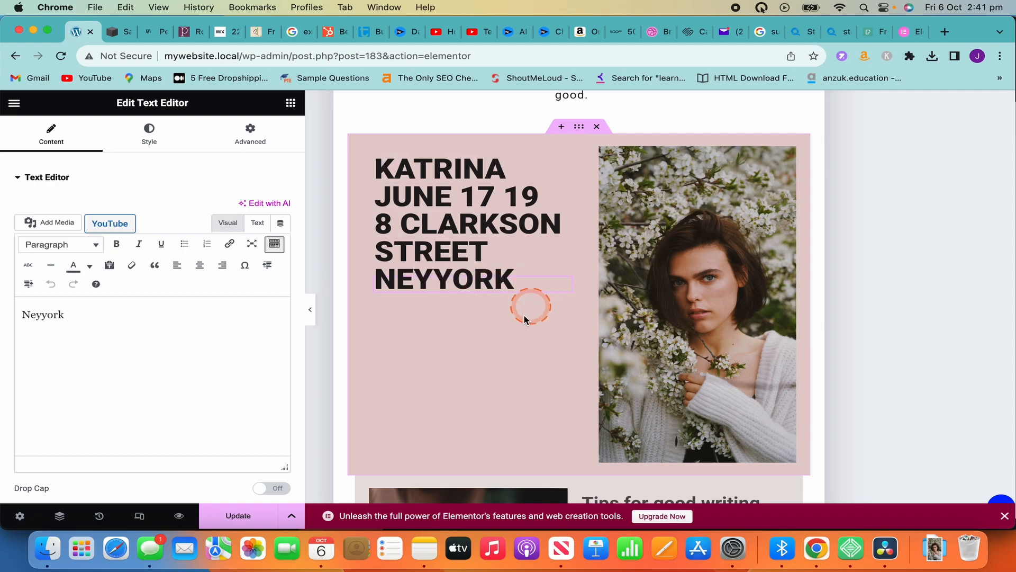
pyautogui.press('BackSpace')
pyautogui.write('w')
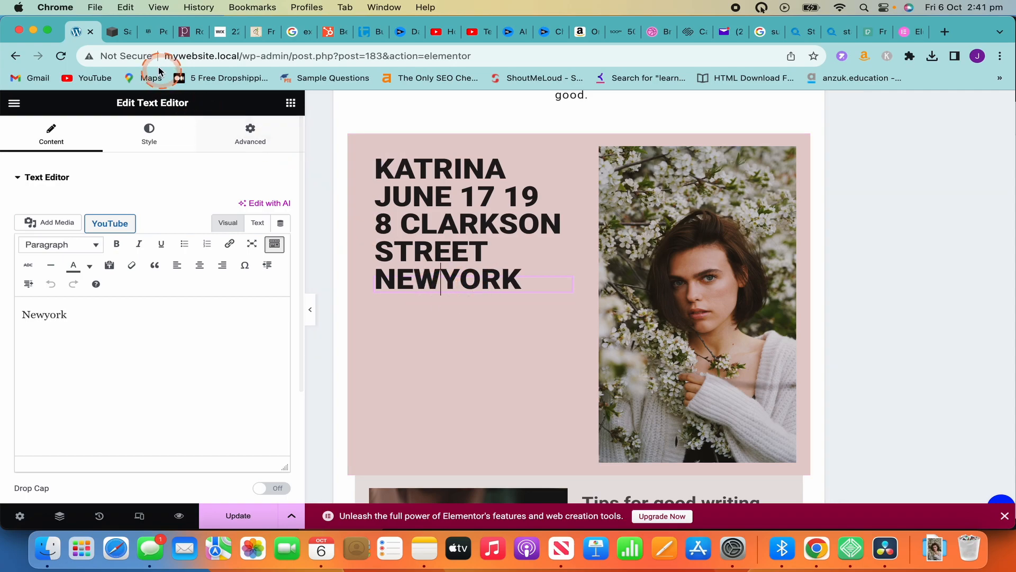
# Step: Compare the wording with the ARTEM poster example and add a space so the last line reads "New york"
pyautogui.click(122, 37)
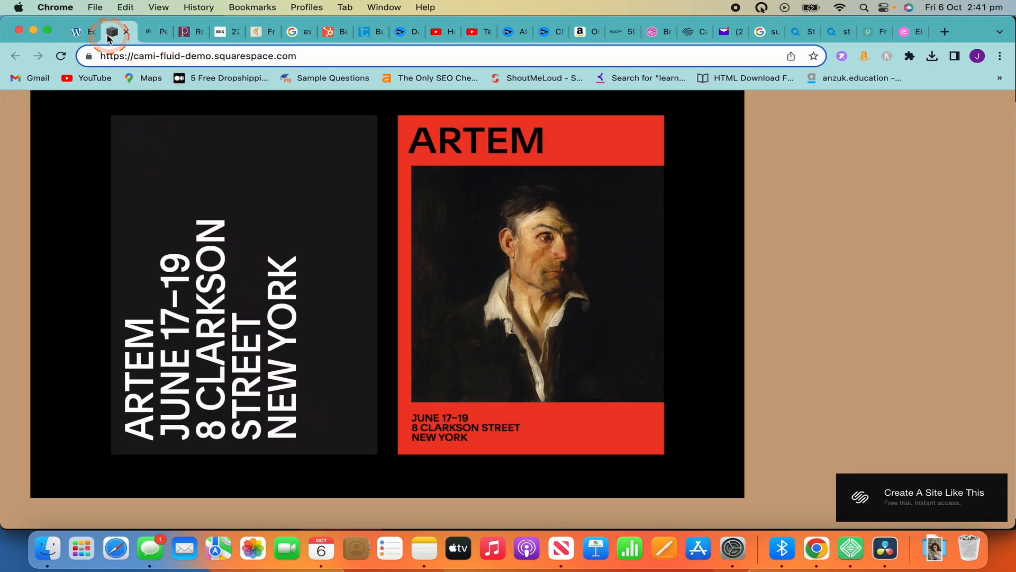
pyautogui.click(79, 32)
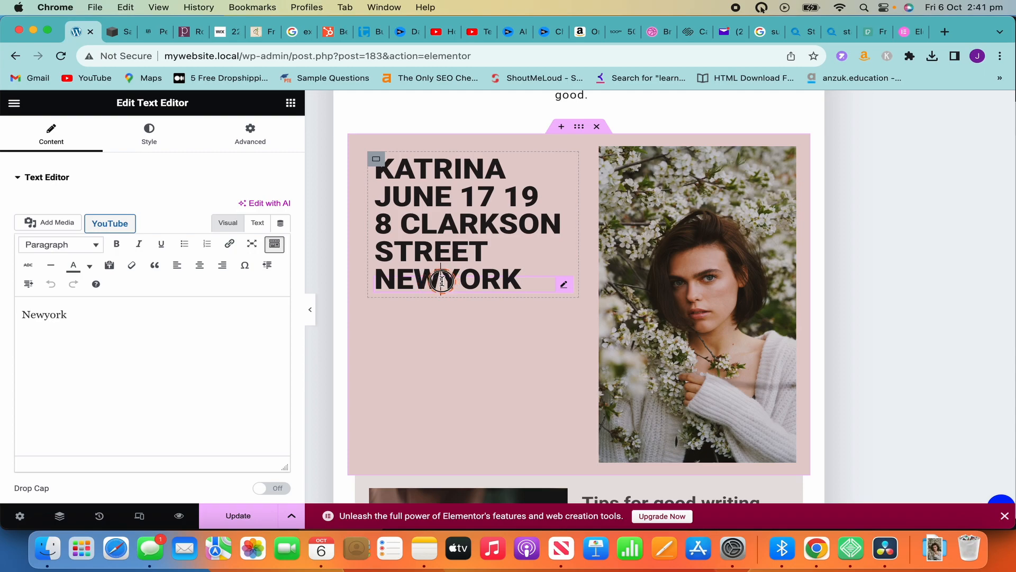
pyautogui.click(479, 258)
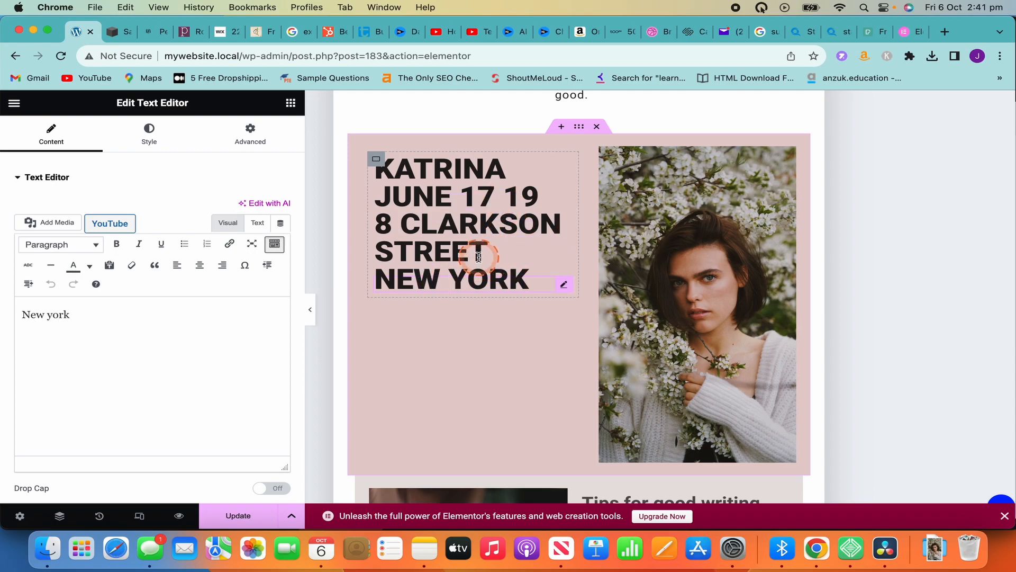
pyautogui.click(120, 33)
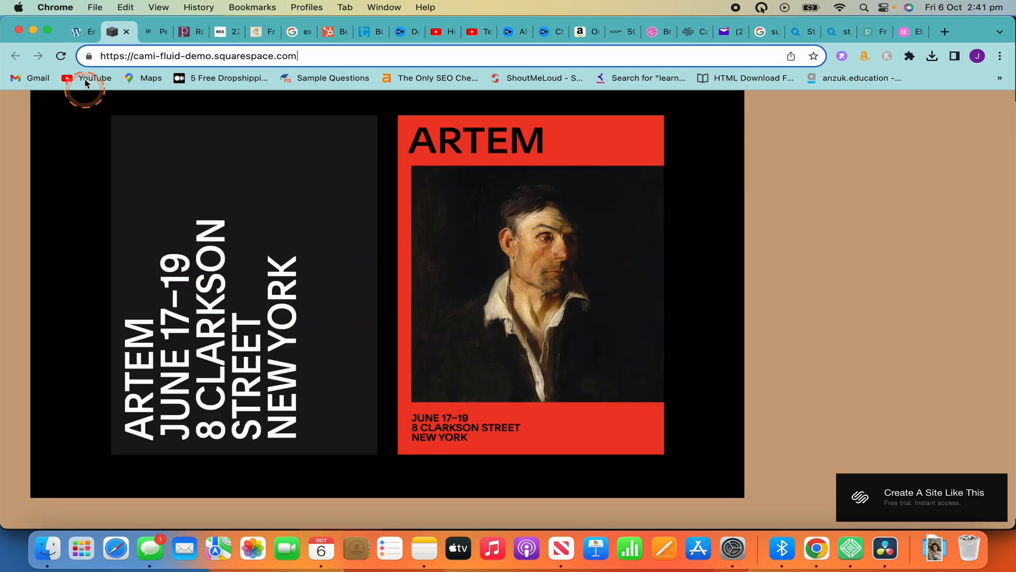
pyautogui.click(77, 31)
# Step: Select the container holding the five stacked lines and align it to the bottom of the pink section beside the portrait
pyautogui.click(440, 179)
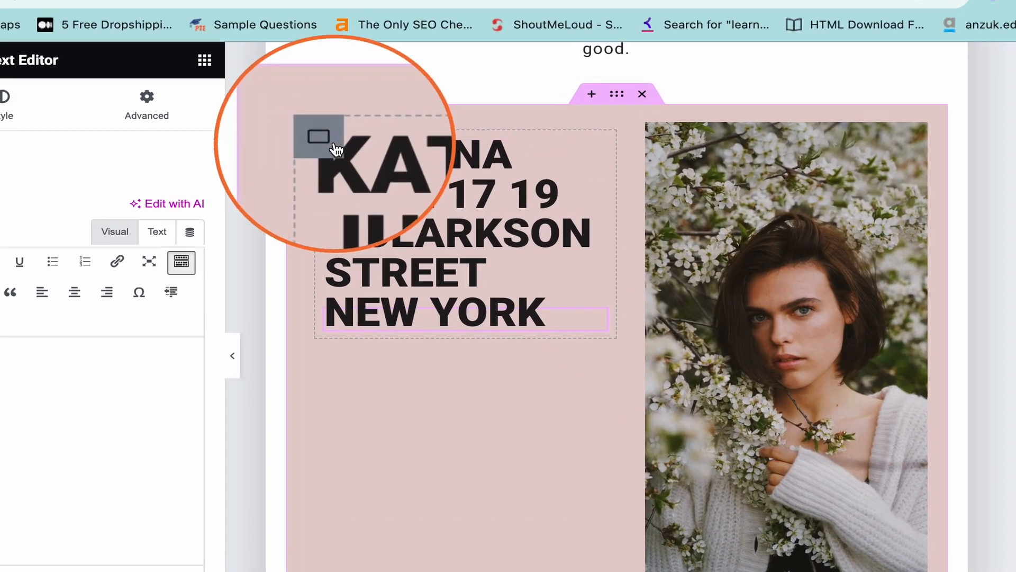
pyautogui.click(326, 140)
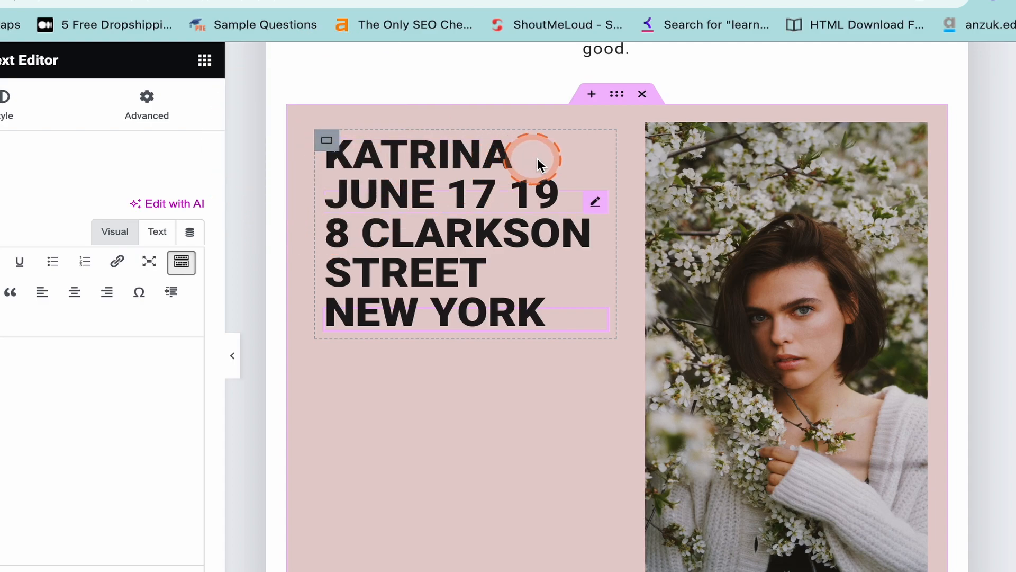
pyautogui.click(325, 142)
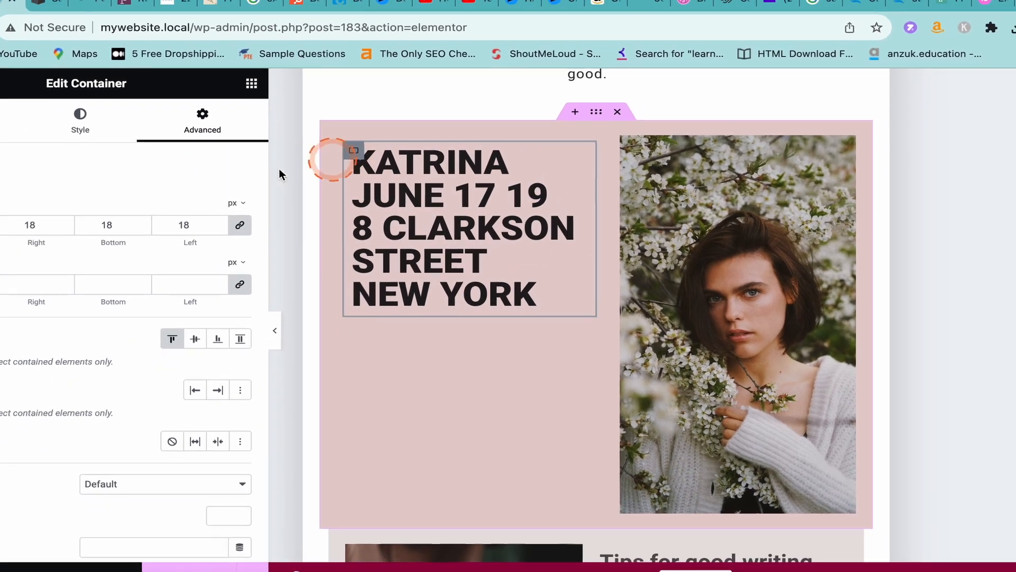
pyautogui.click(83, 129)
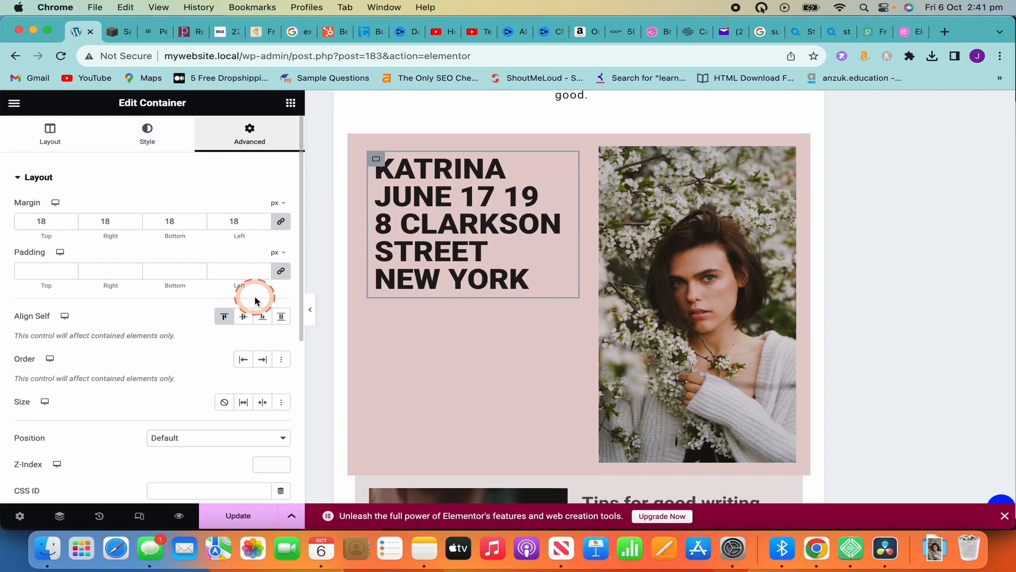
pyautogui.scroll(-3, 256, 295)
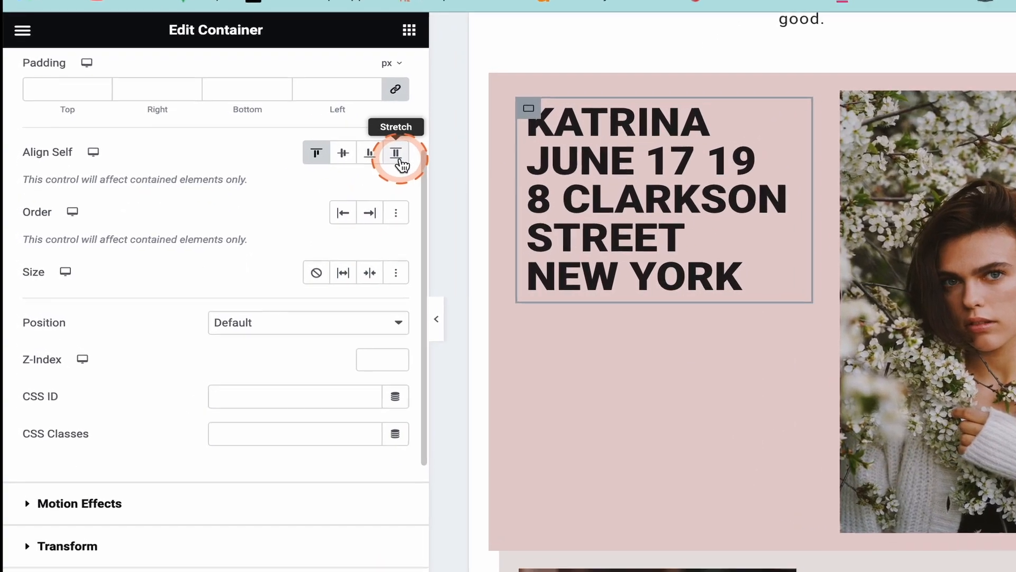
pyautogui.click(282, 192)
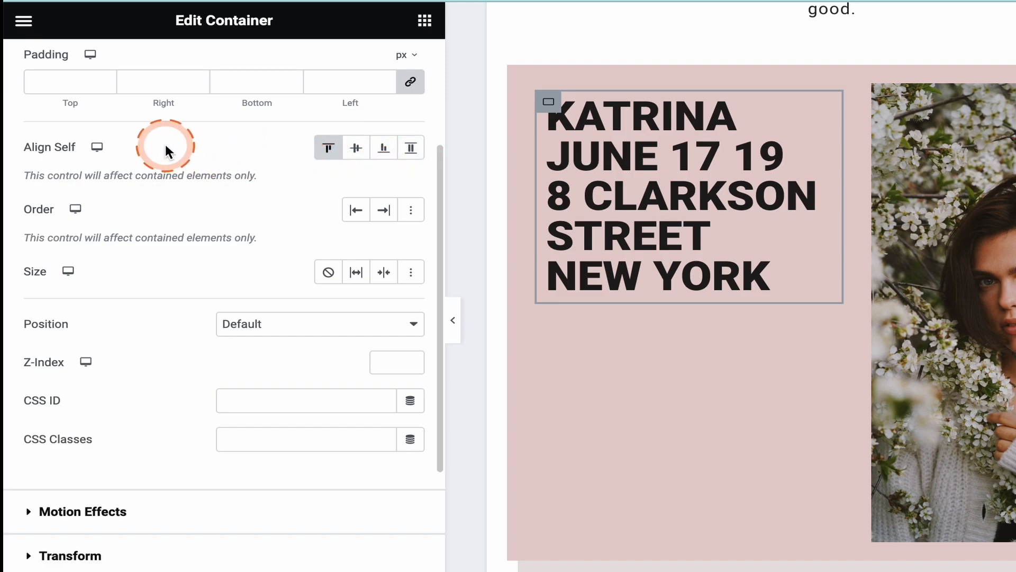
pyautogui.click(356, 148)
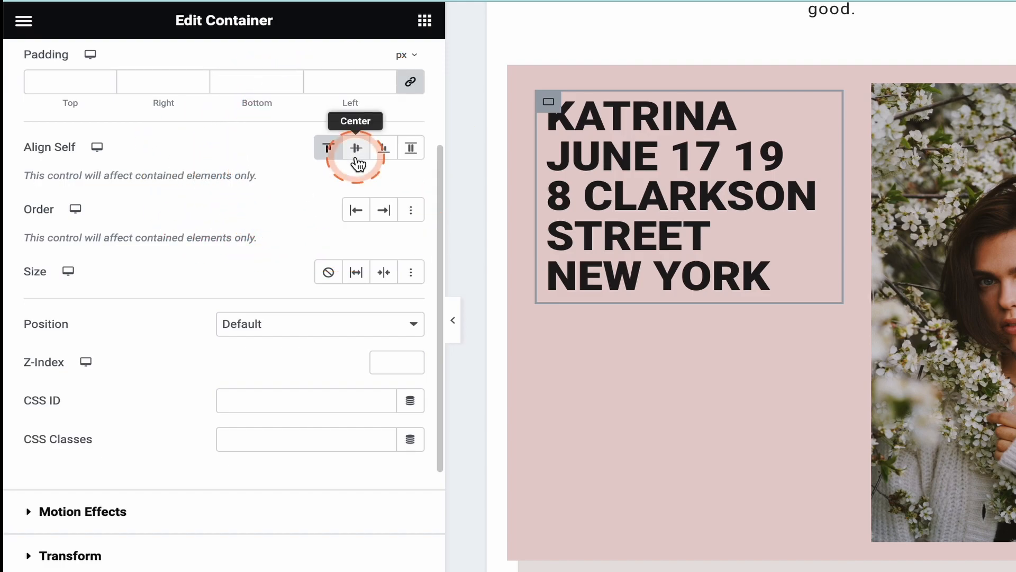
pyautogui.click(385, 153)
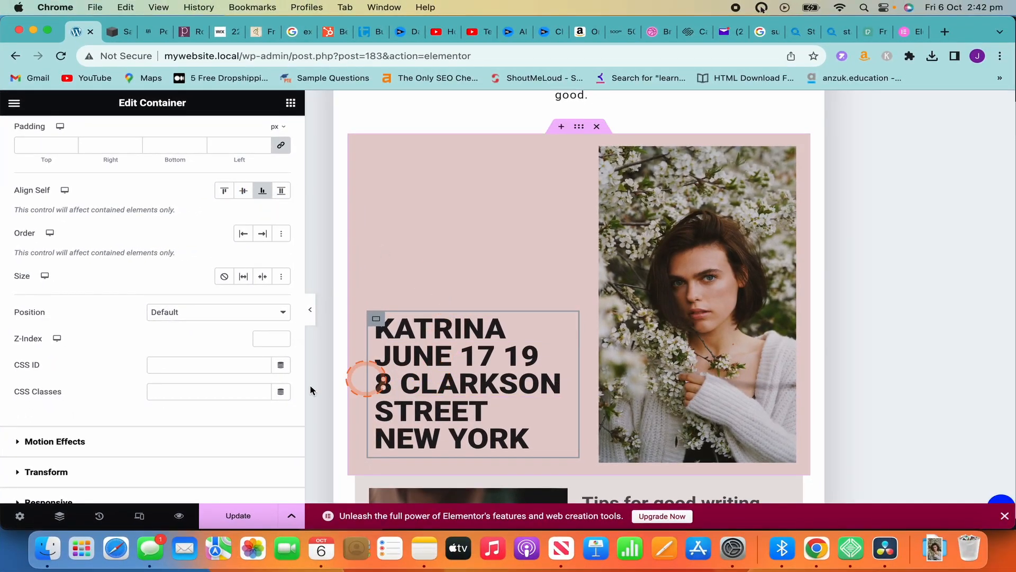
# Step: Rotate the stacked text container by -90 degrees with a transform so the lines run vertically
pyautogui.scroll(-5, 245, 387)
pyautogui.scroll(4, 245, 388)
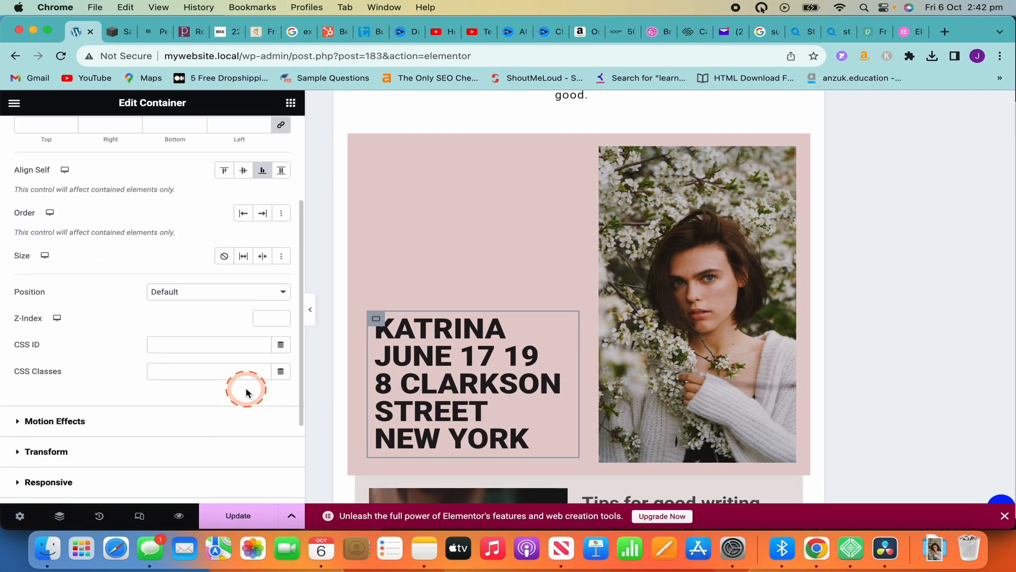
pyautogui.scroll(-5, 246, 391)
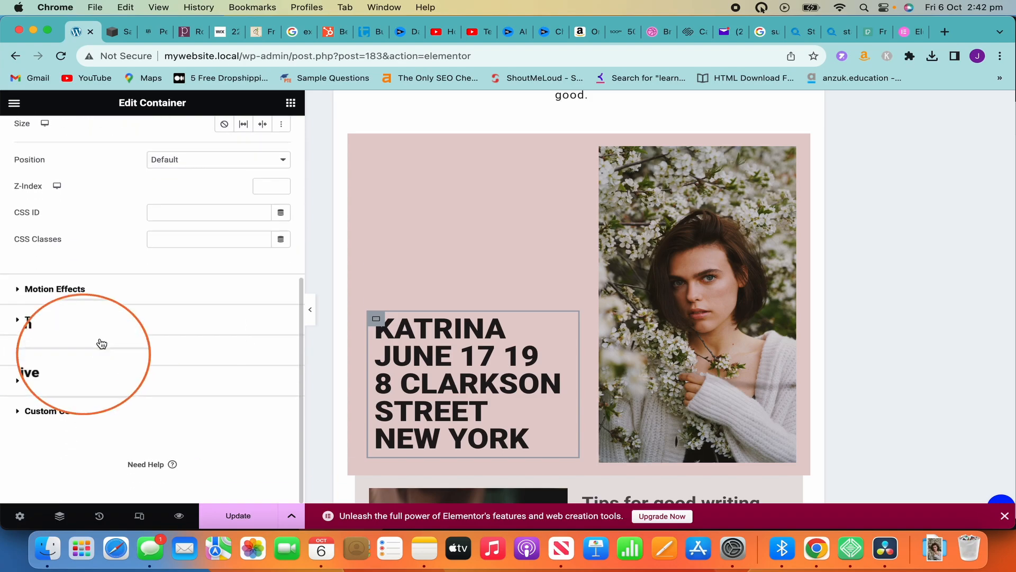
pyautogui.click(47, 321)
pyautogui.click(280, 296)
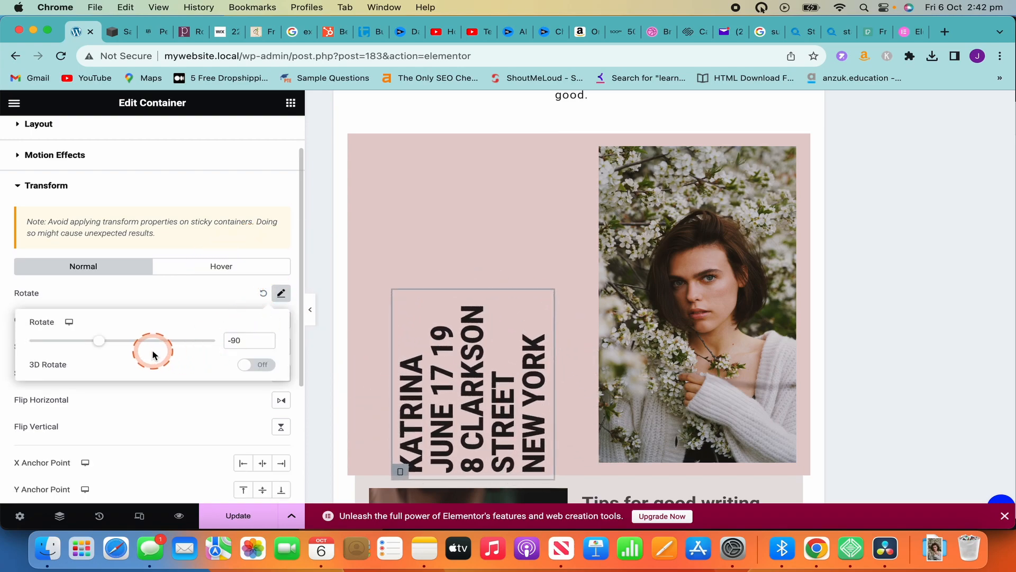
pyautogui.click(233, 340)
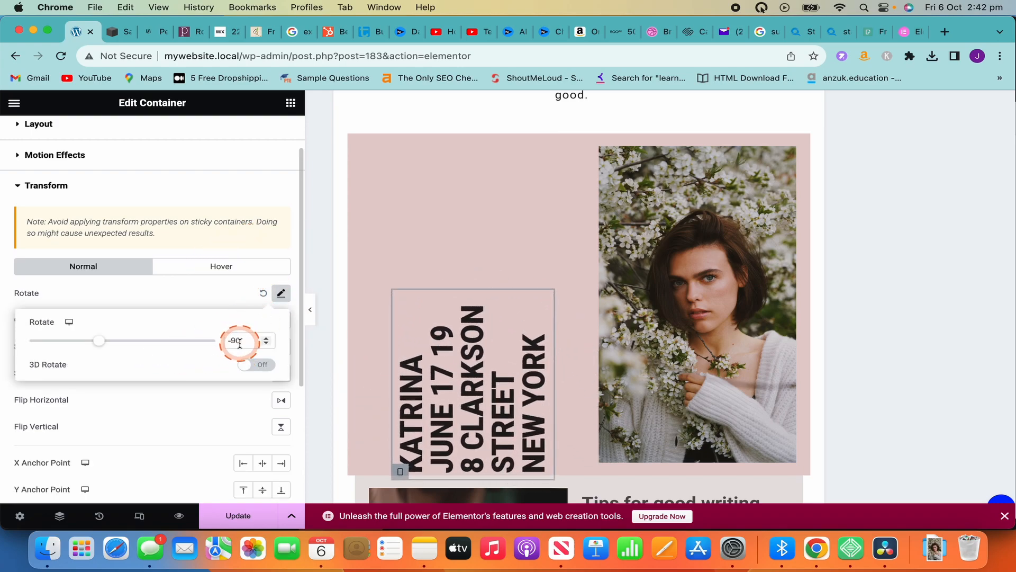
# Step: Compare the rotated text block beside the portrait with the vertical text in the ARTEM poster example
pyautogui.scroll(-2, 238, 347)
pyautogui.scroll(-1, 408, 415)
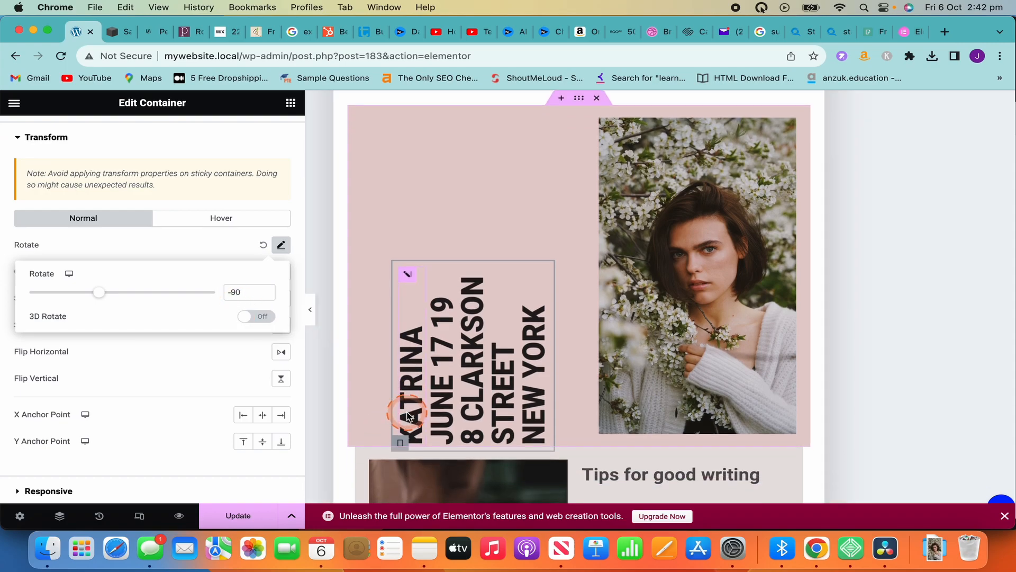
pyautogui.click(355, 290)
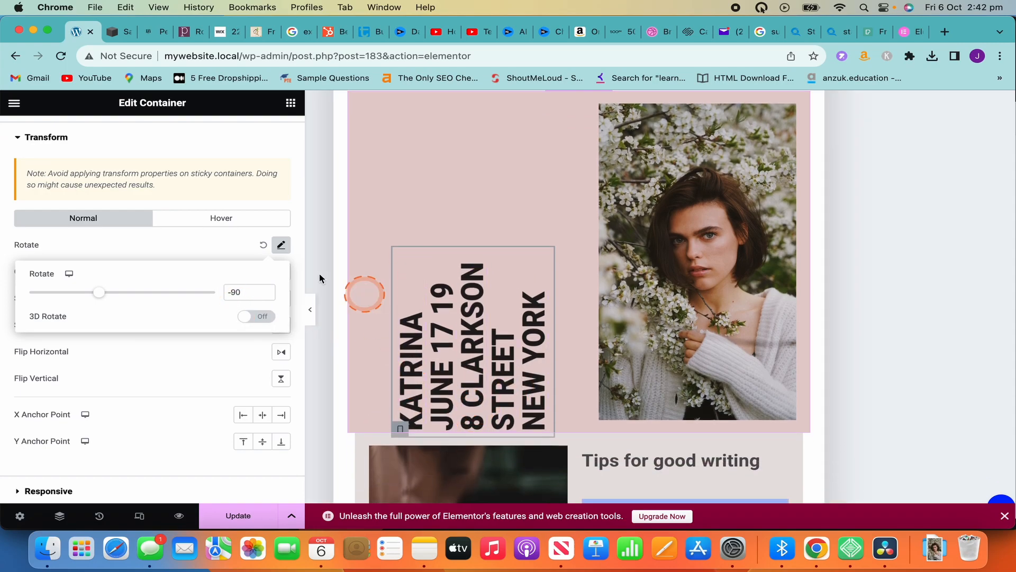
pyautogui.click(125, 35)
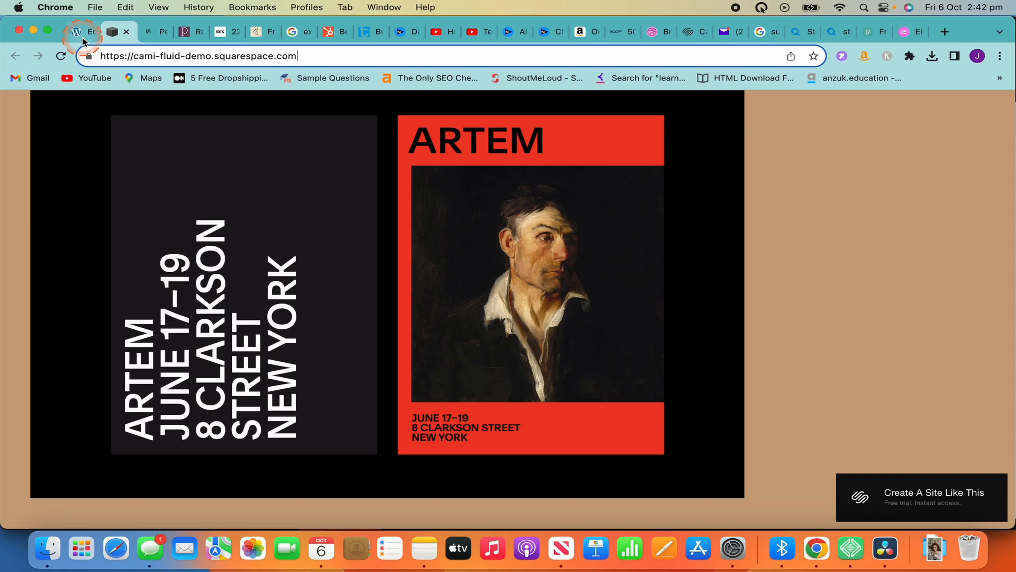
pyautogui.click(80, 33)
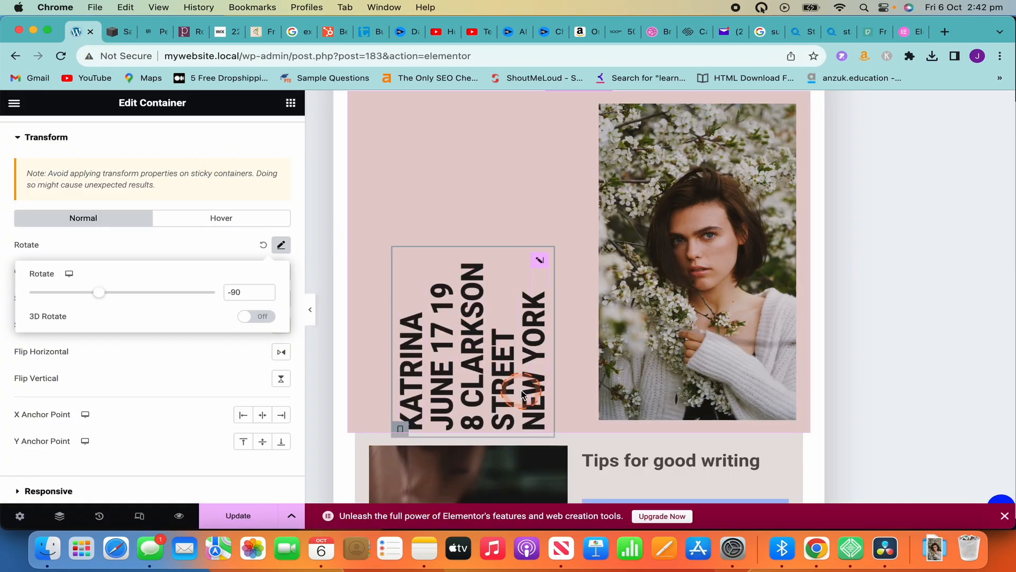
pyautogui.click(392, 289)
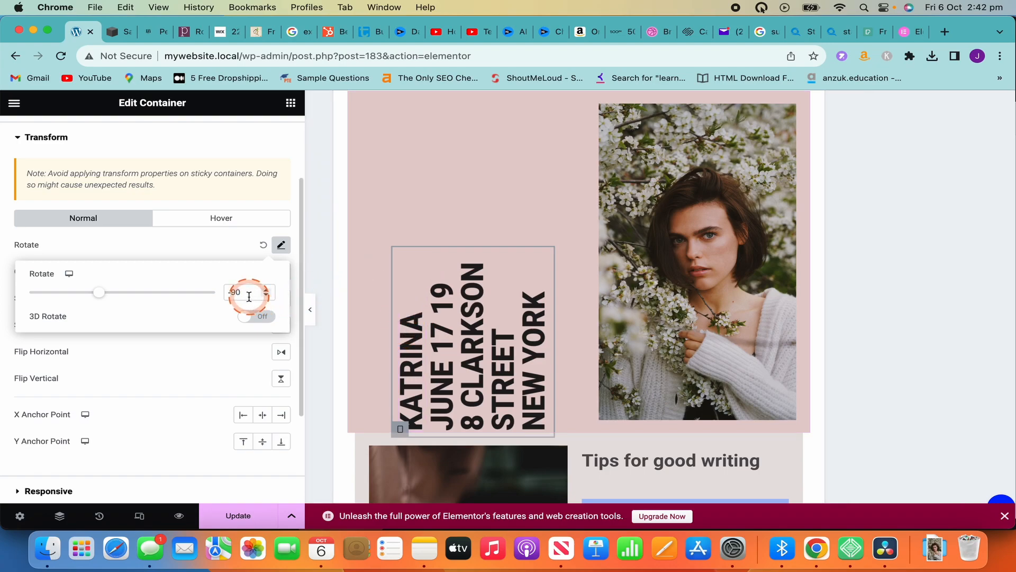
pyautogui.scroll(-1, 483, 345)
pyautogui.scroll(4, 482, 345)
pyautogui.scroll(-3, 483, 345)
pyautogui.click(437, 310)
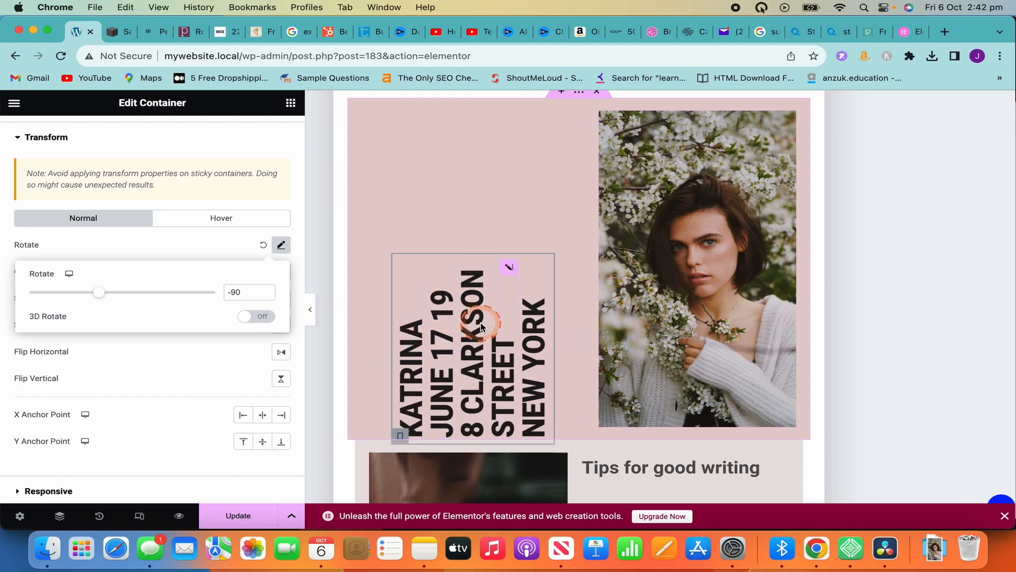
pyautogui.scroll(-1, 482, 326)
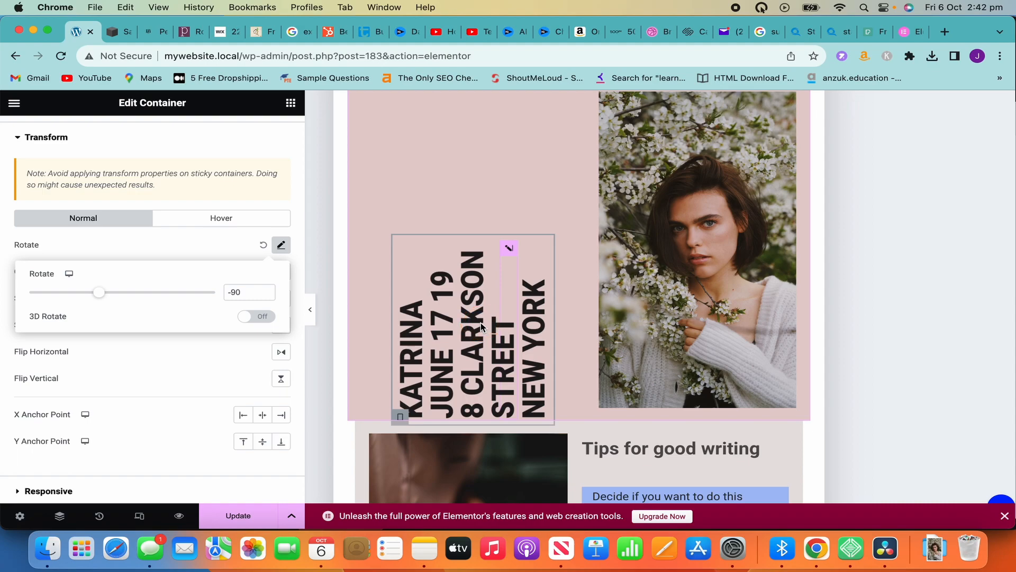